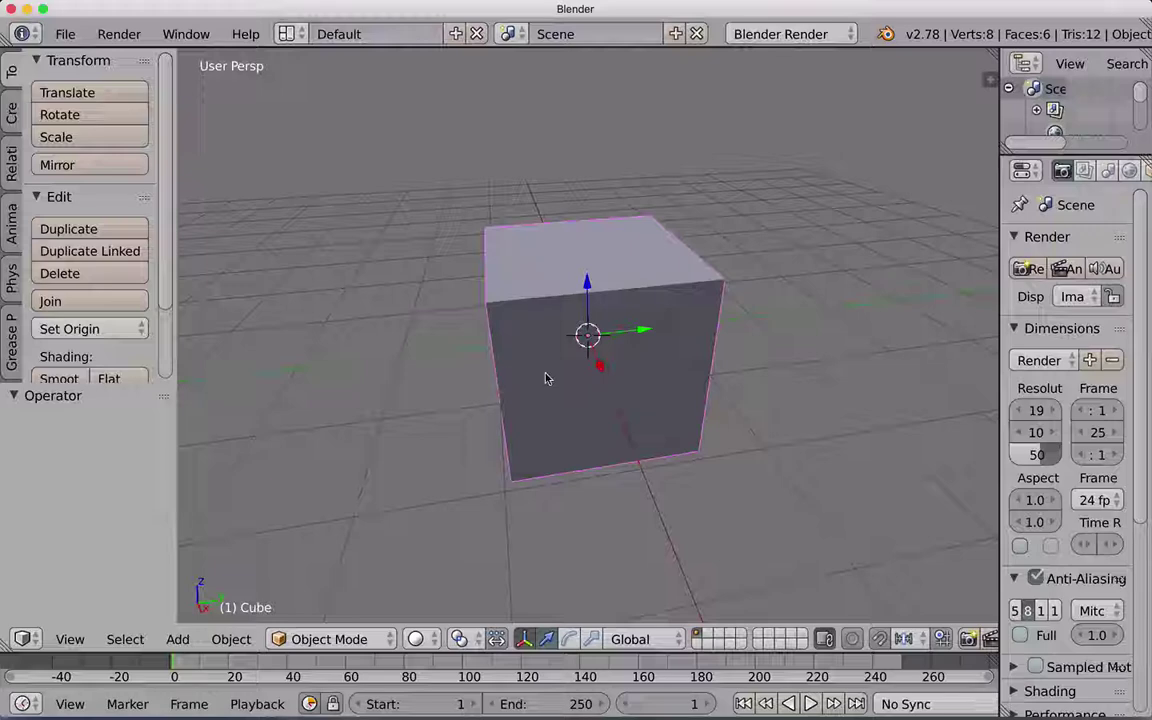
- Put the default cube into Edit Mode with all 8 vertices selected
mouse_move(560, 352)
middle_down()
mouse_move(580, 332)
mouse_move(607, 342)
mouse_move(583, 352)
middle_up()
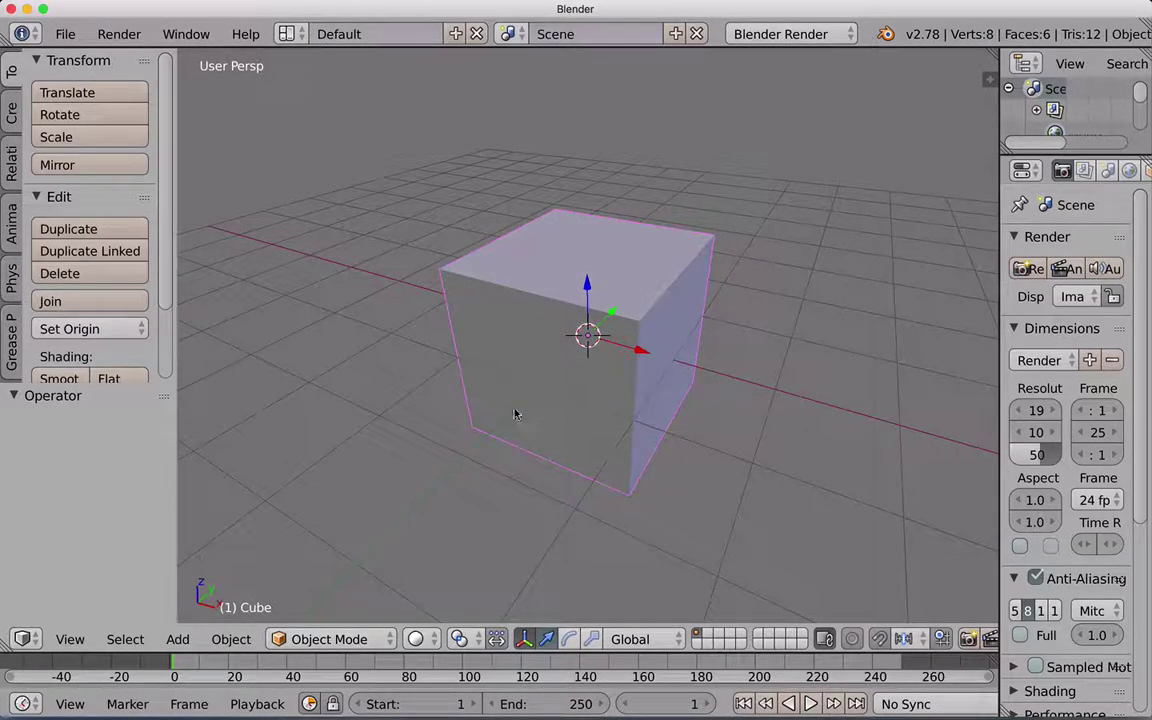
key(Tab)
middle_drag(514, 404, 576, 365)
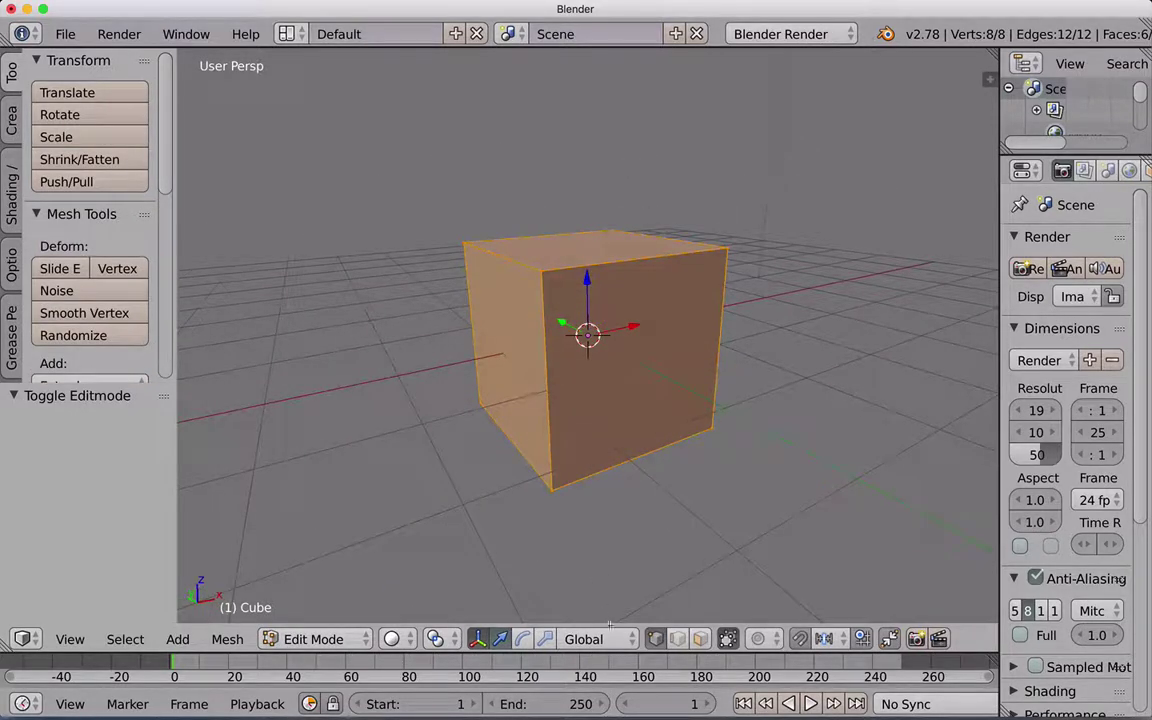
- In face select mode, push the cube's left face 1.780 out along X
click(700, 638)
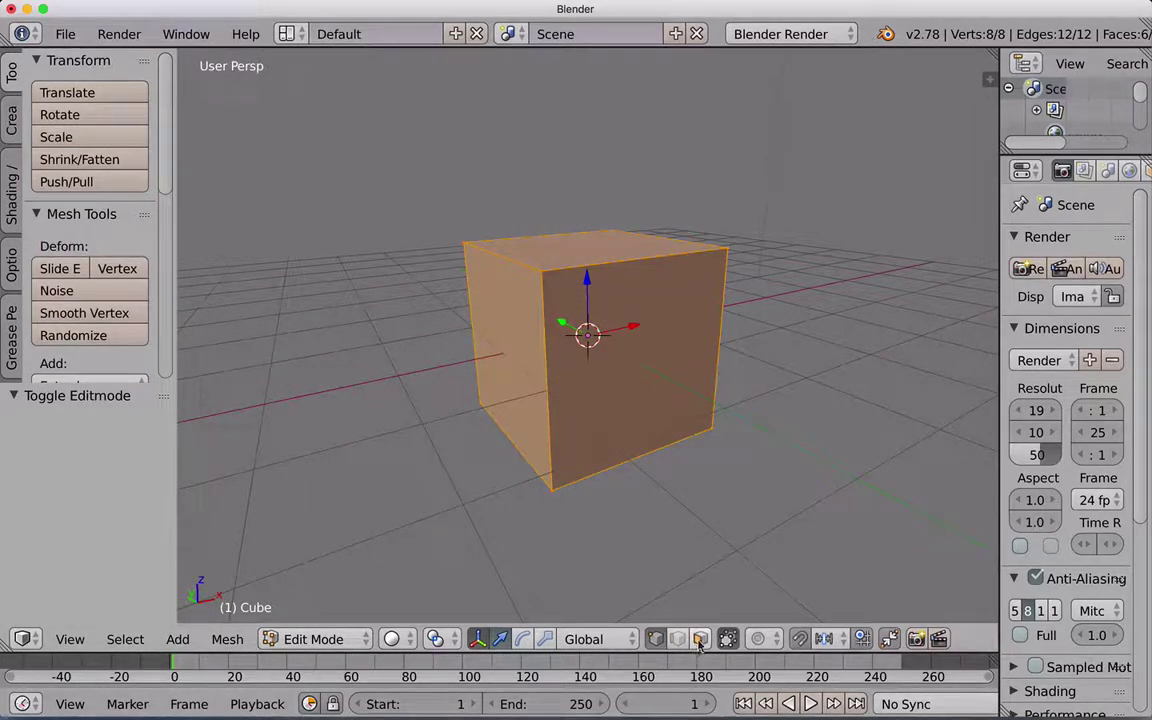
right_click(510, 363)
drag(508, 350, 300, 392)
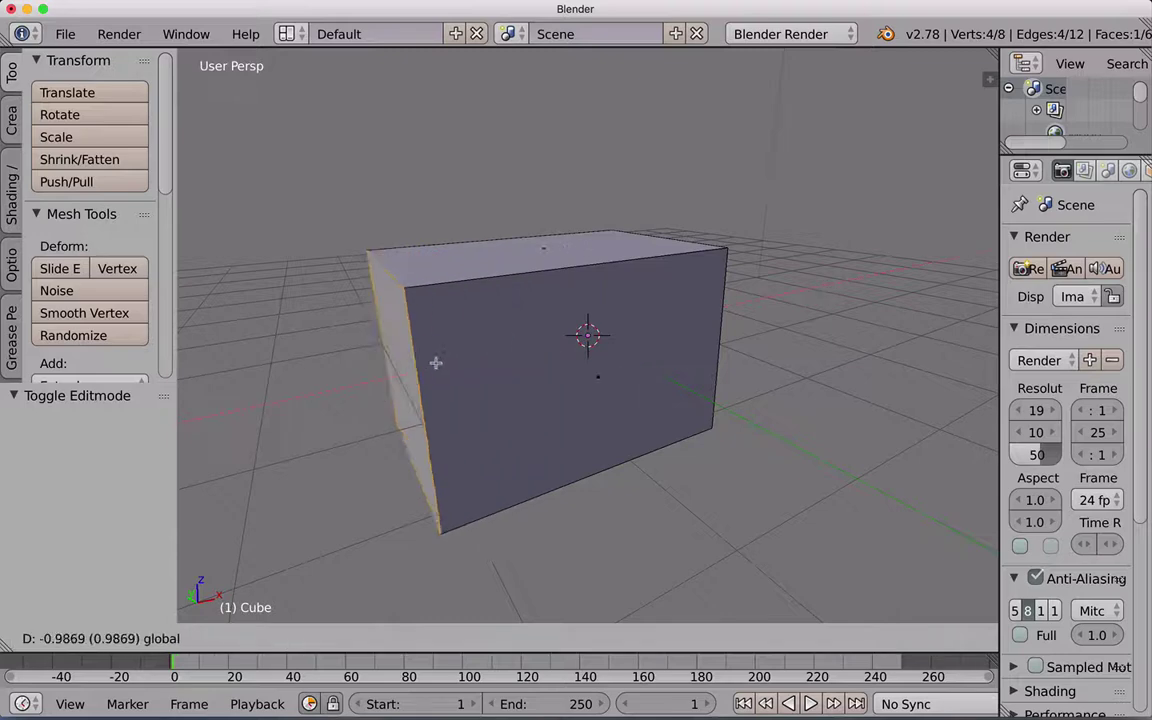
middle_drag(712, 353, 630, 476)
scroll(607, 391, down, 5)
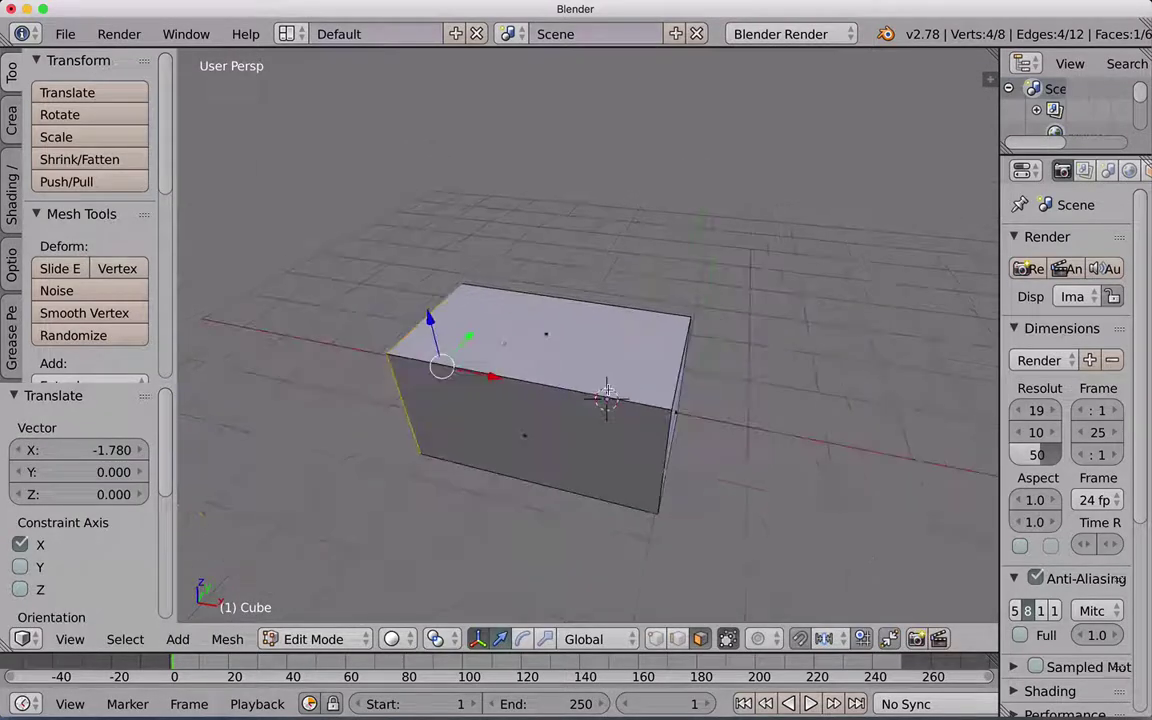
middle_drag(607, 391, 541, 383)
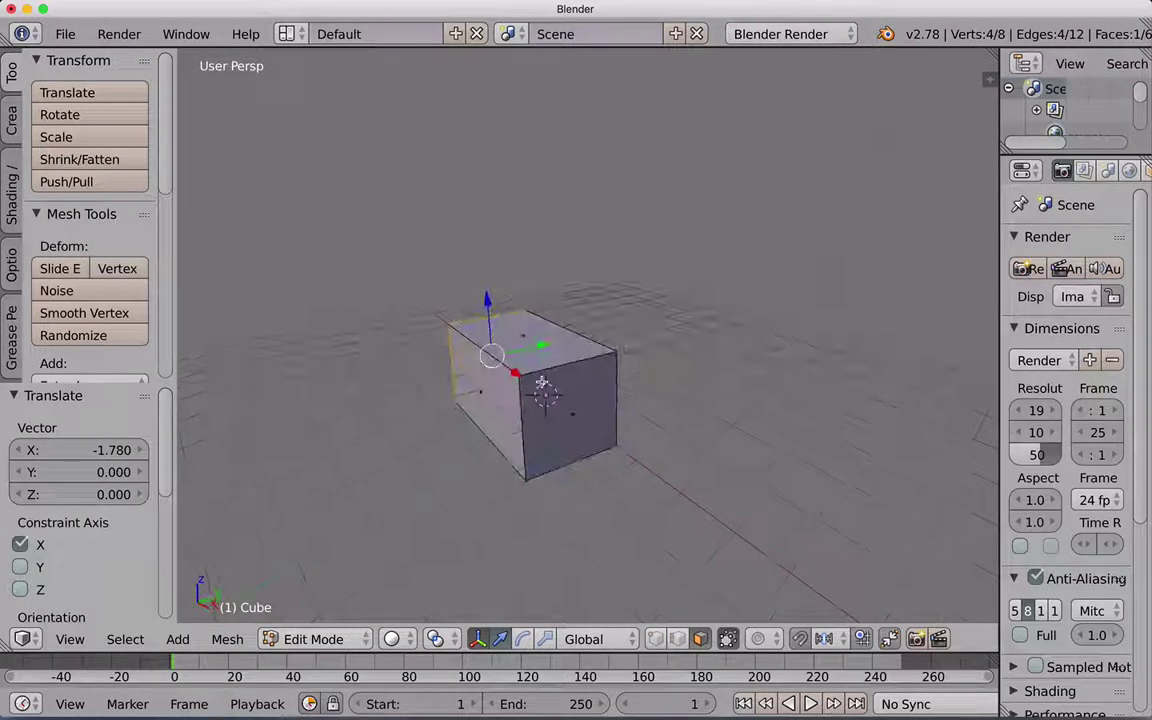
- Move the front side face 1.235 along Y and begin extruding the top face
right_click(475, 394)
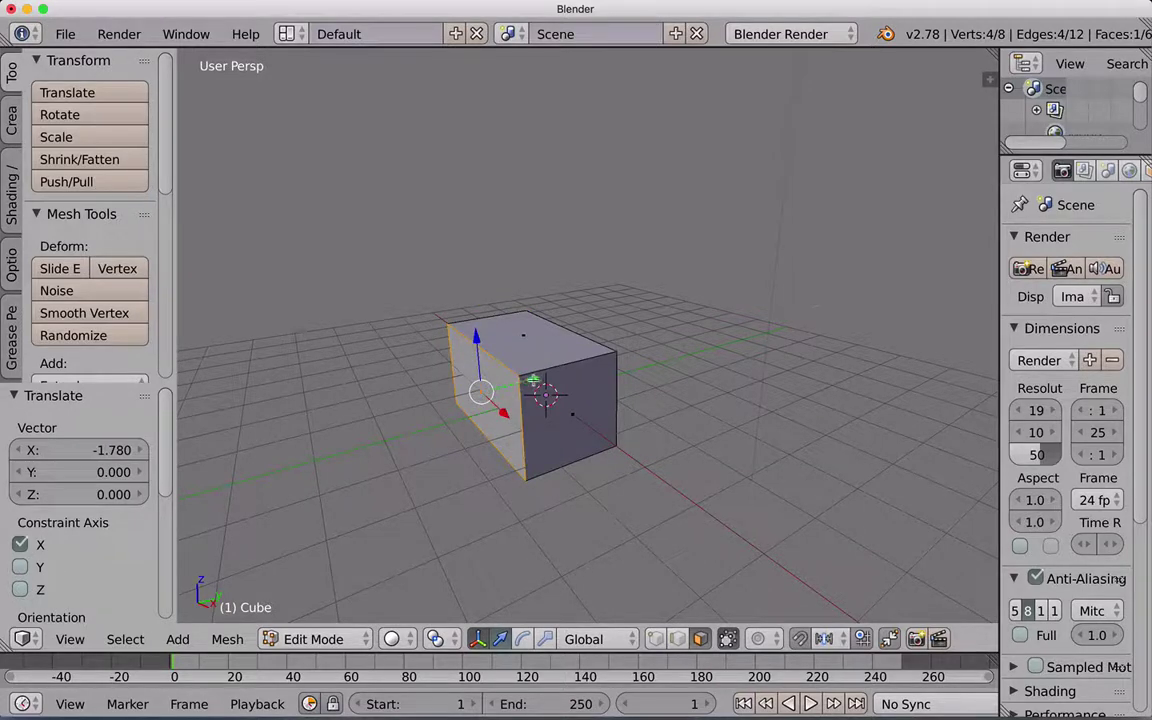
key(g)
key(y)
click(540, 388)
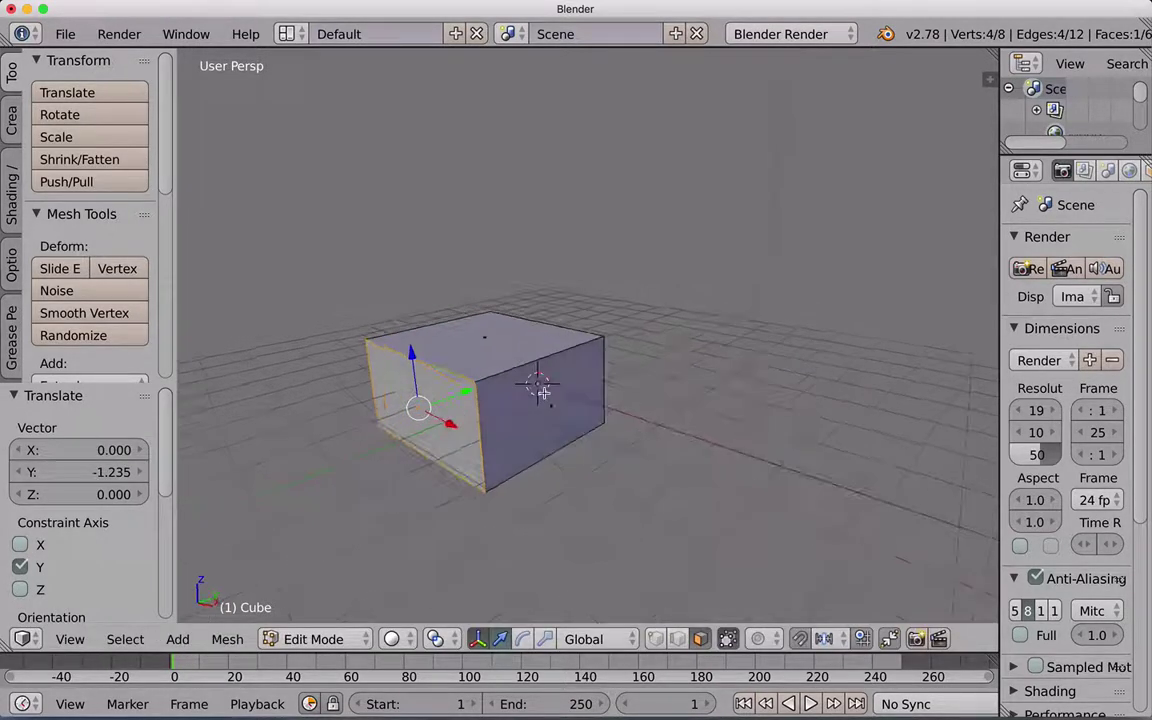
right_click(484, 334)
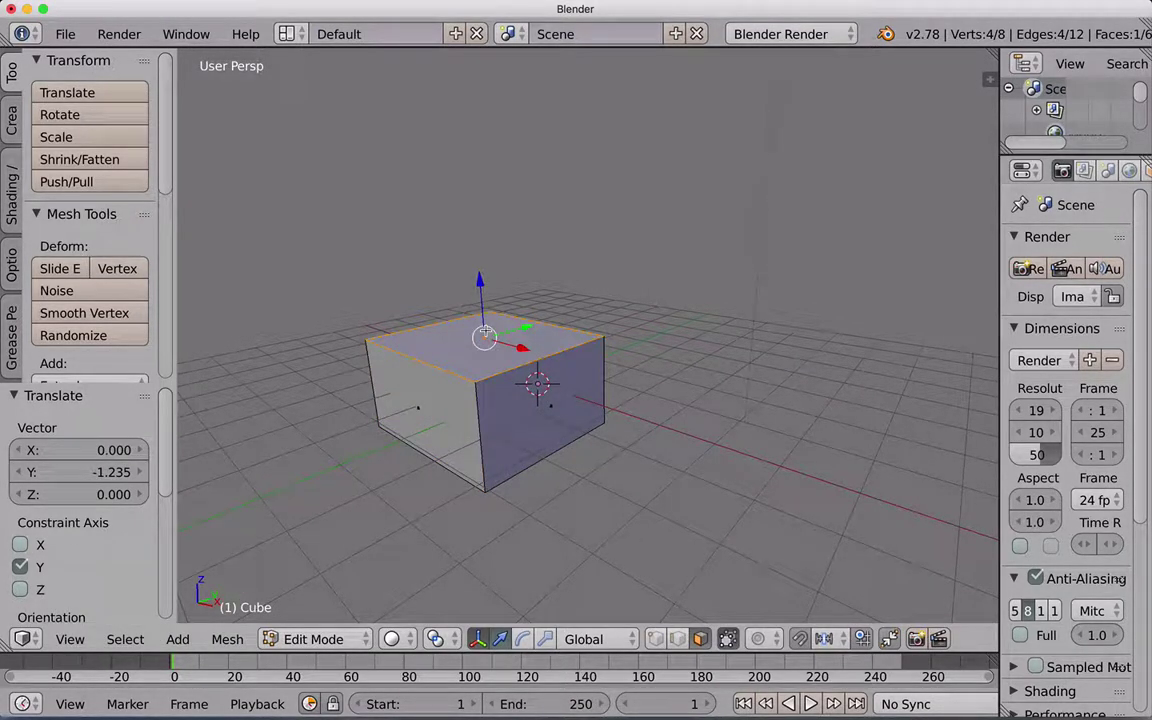
key(e)
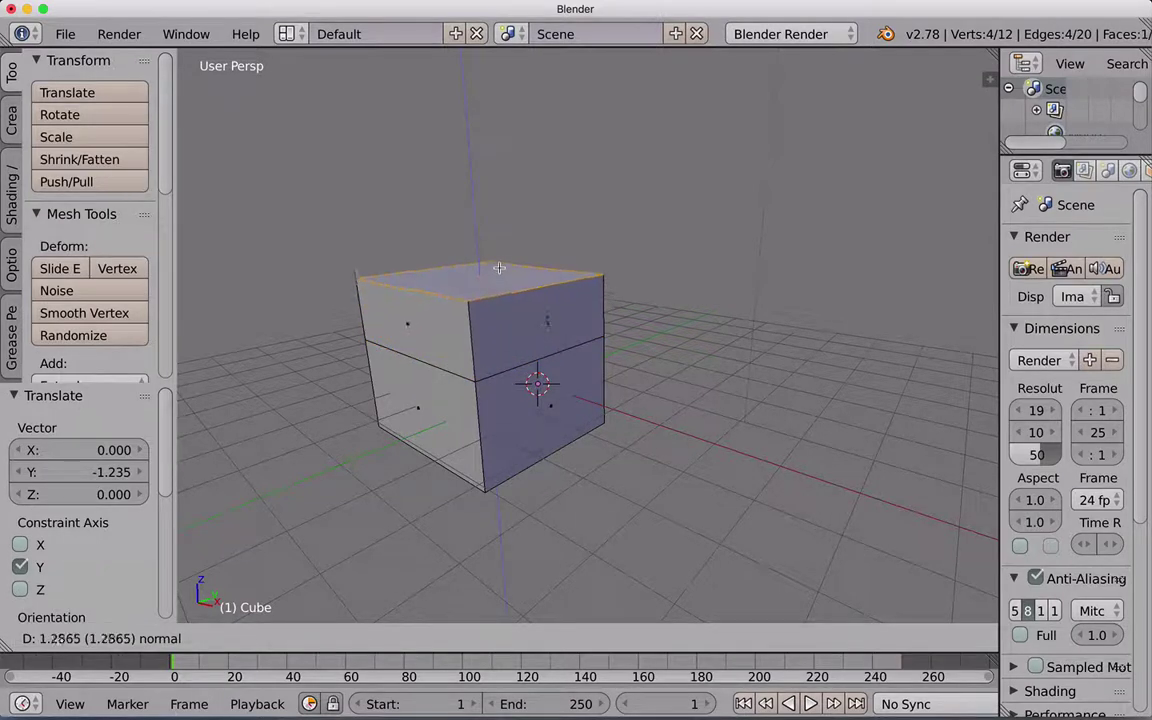
- Raise the first roof tier 1.561 and narrow it on Y to 0.573
click(497, 256)
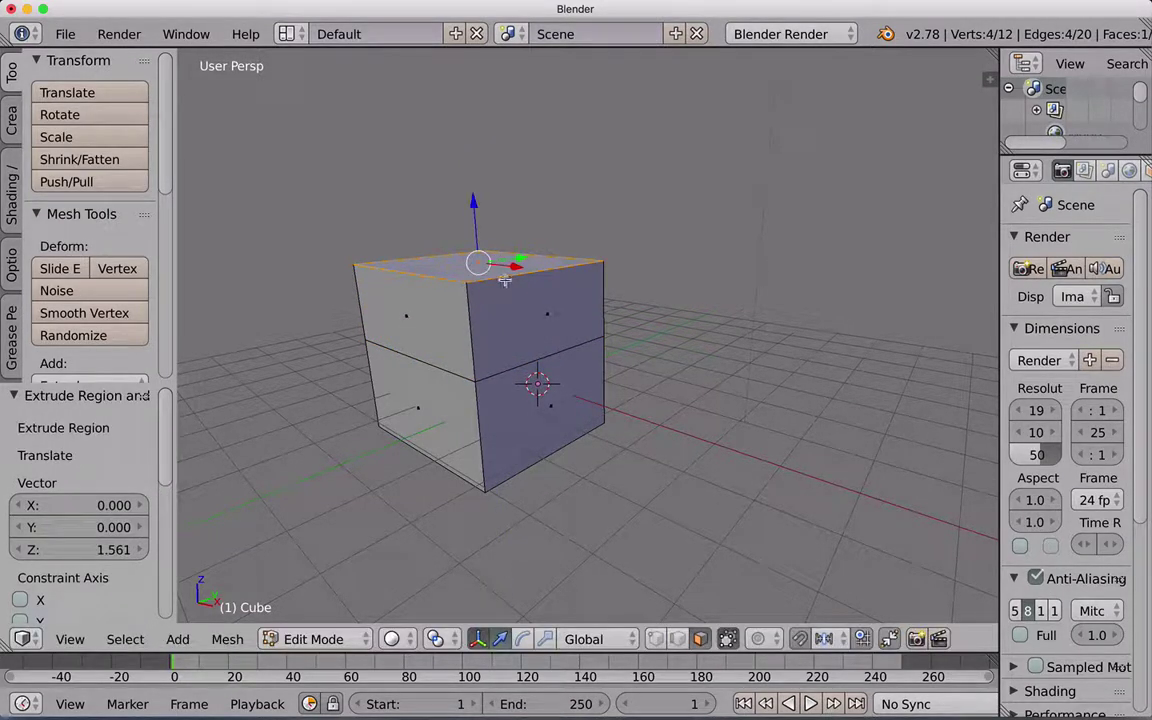
key(s)
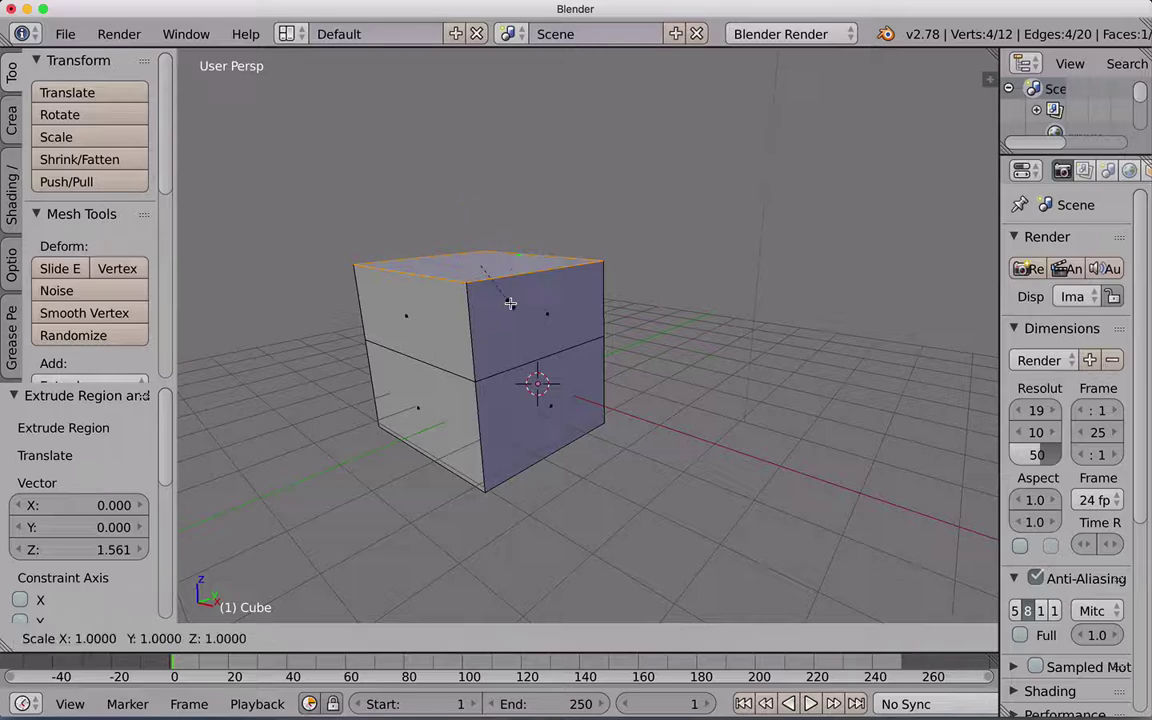
key(y)
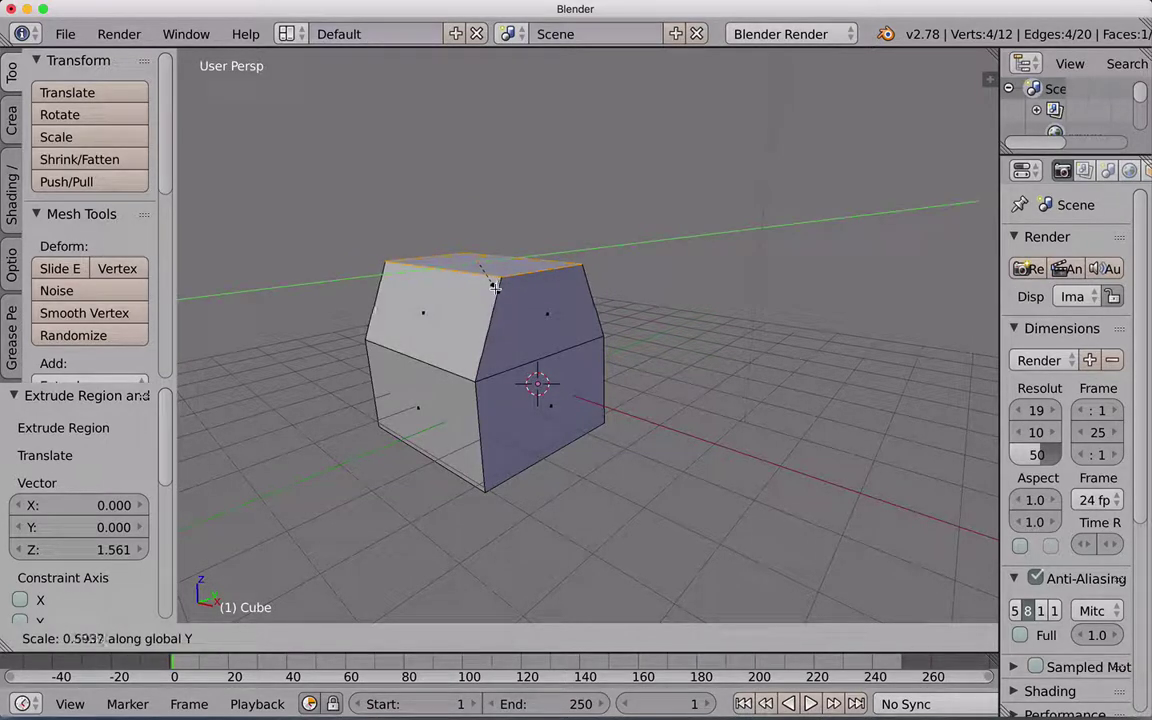
click(493, 288)
middle_drag(526, 288, 499, 261)
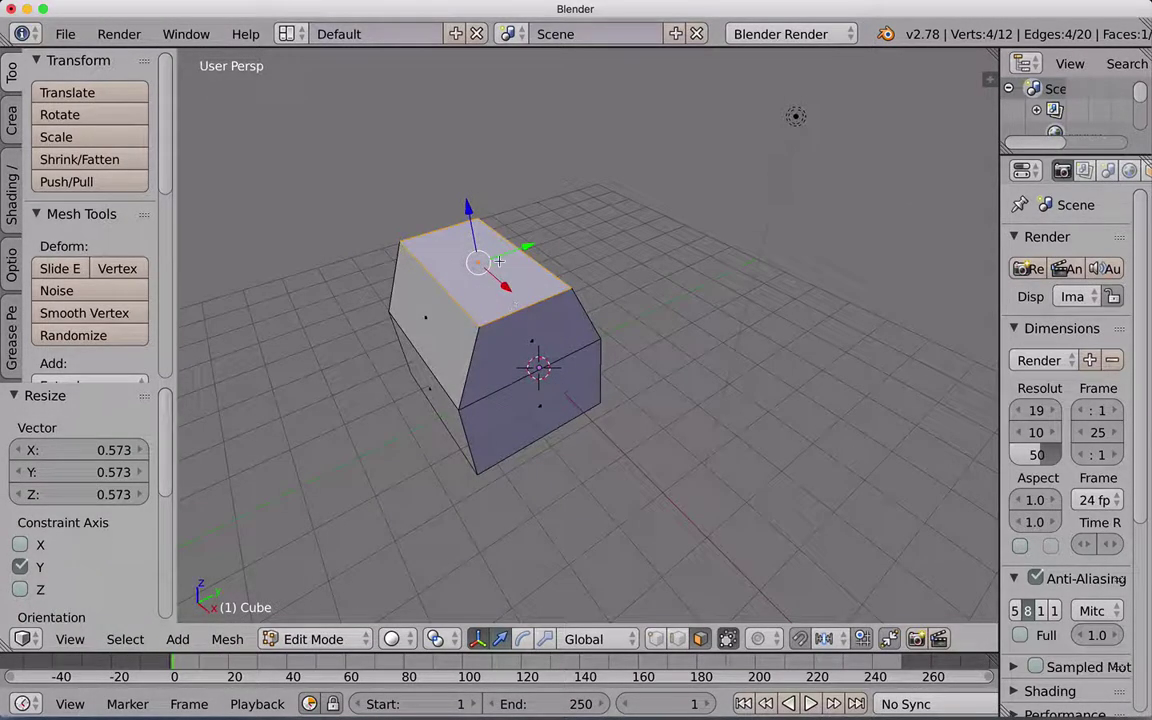
- Extrude a second tier 1.223 upward and narrow it on Y to 0.489
key(e)
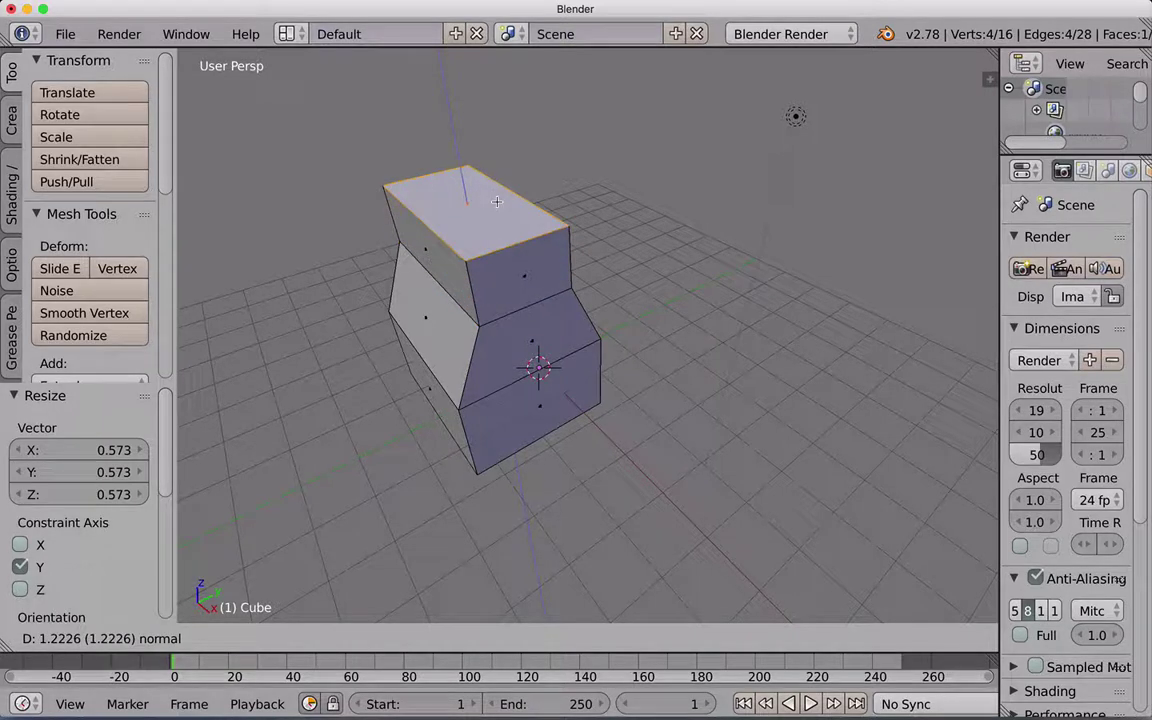
click(496, 201)
key(s)
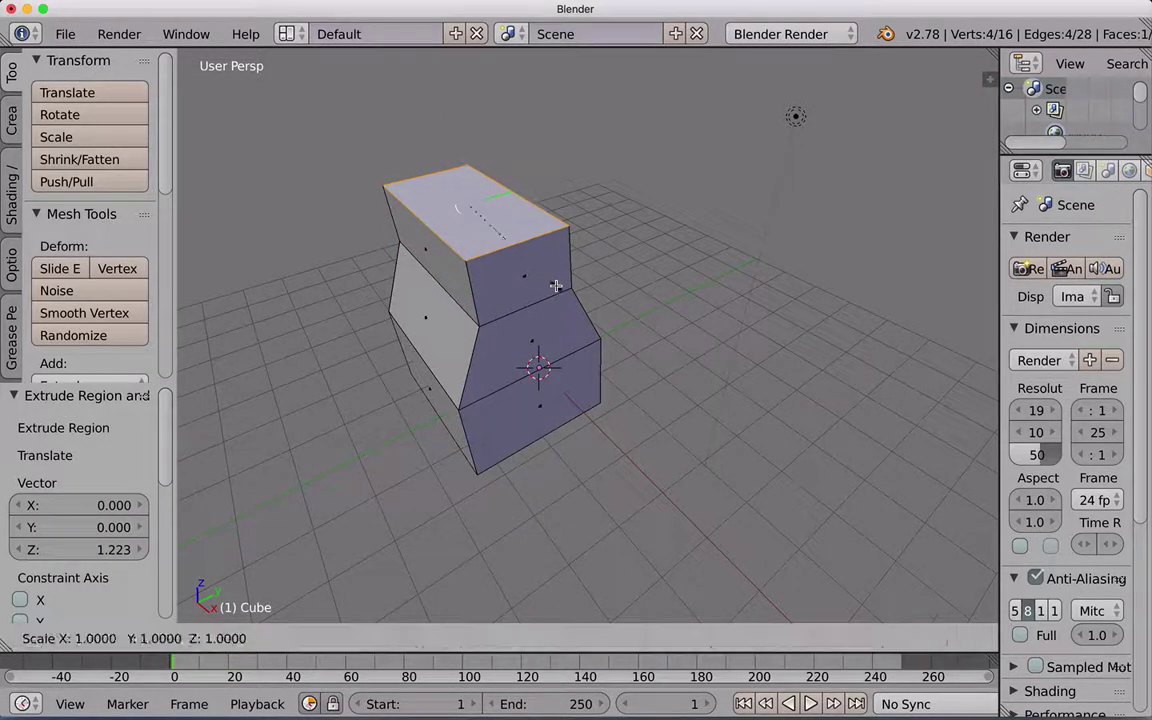
key(y)
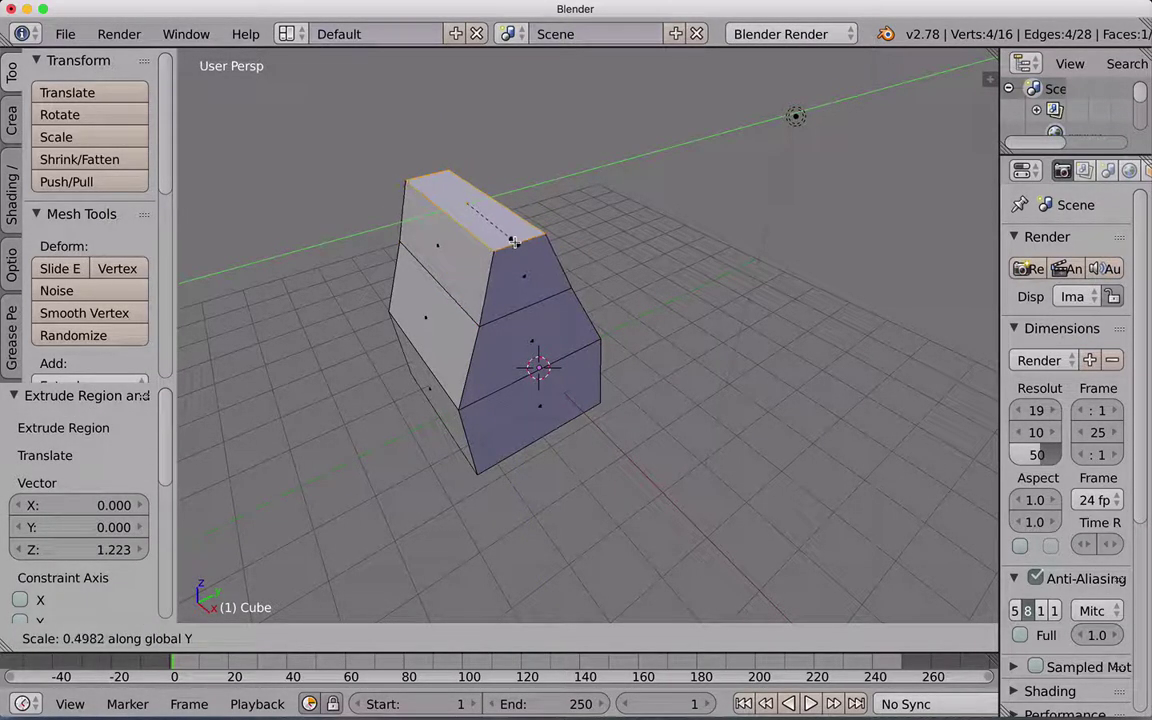
click(462, 214)
middle_drag(478, 283, 531, 287)
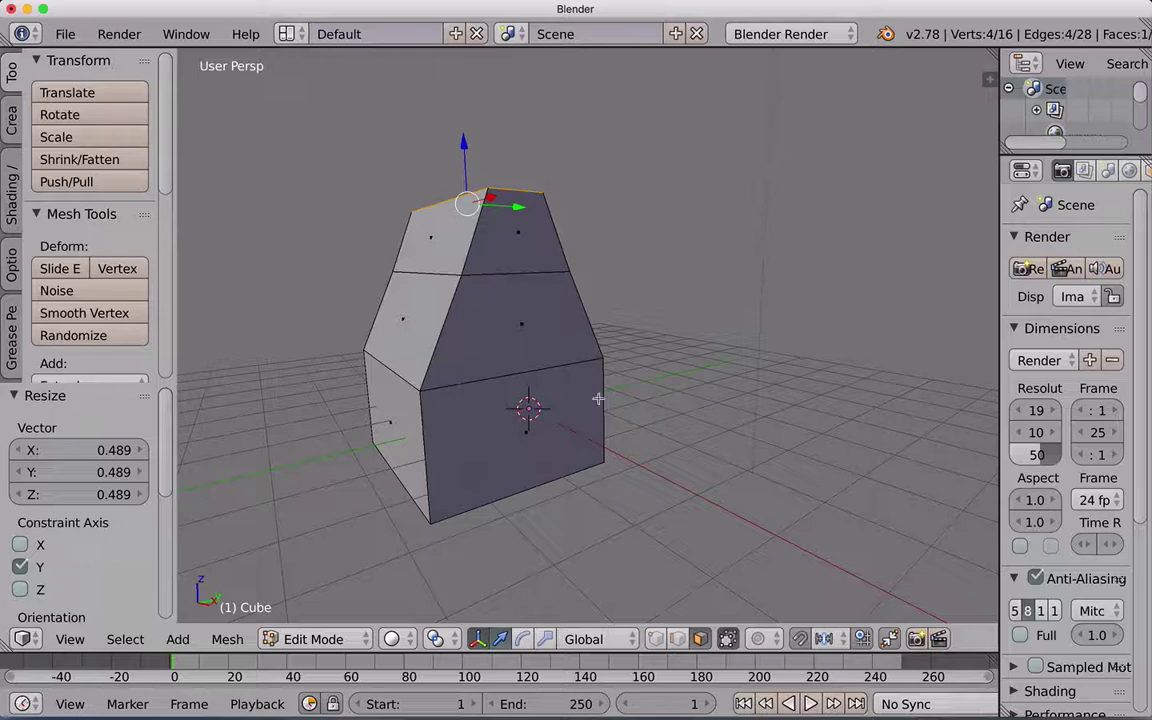
middle_drag(598, 399, 553, 394)
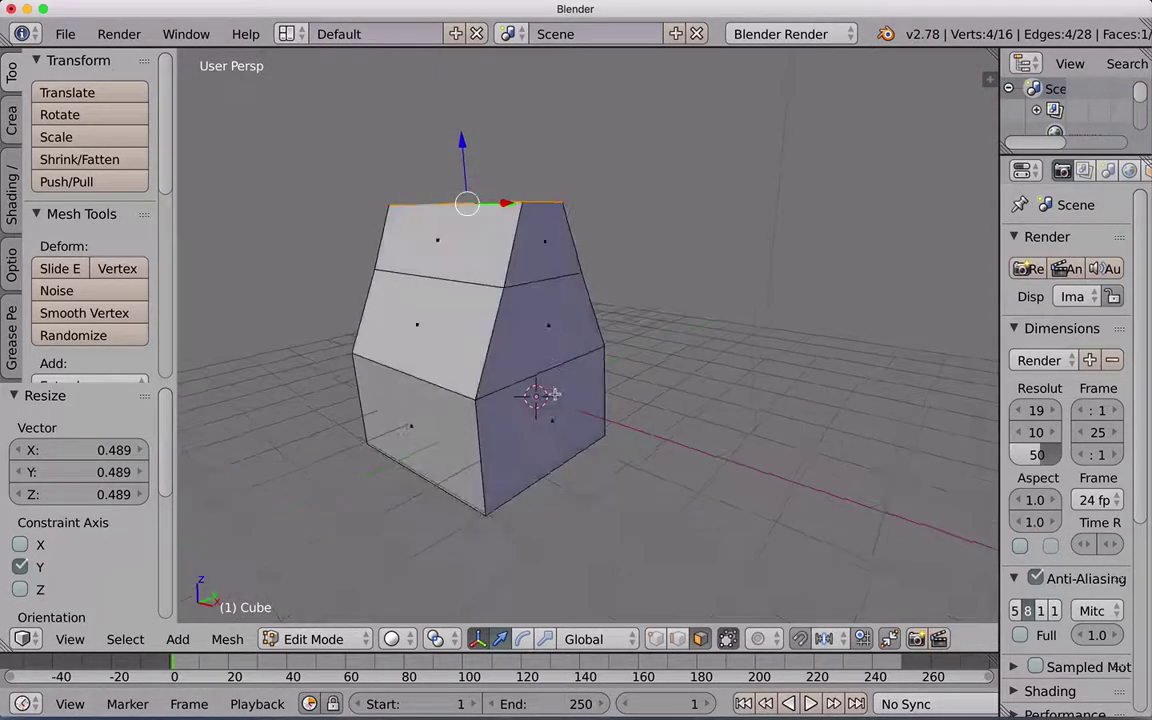
mouse_move(453, 314)
middle_down()
mouse_move(507, 342)
mouse_move(442, 355)
middle_up()
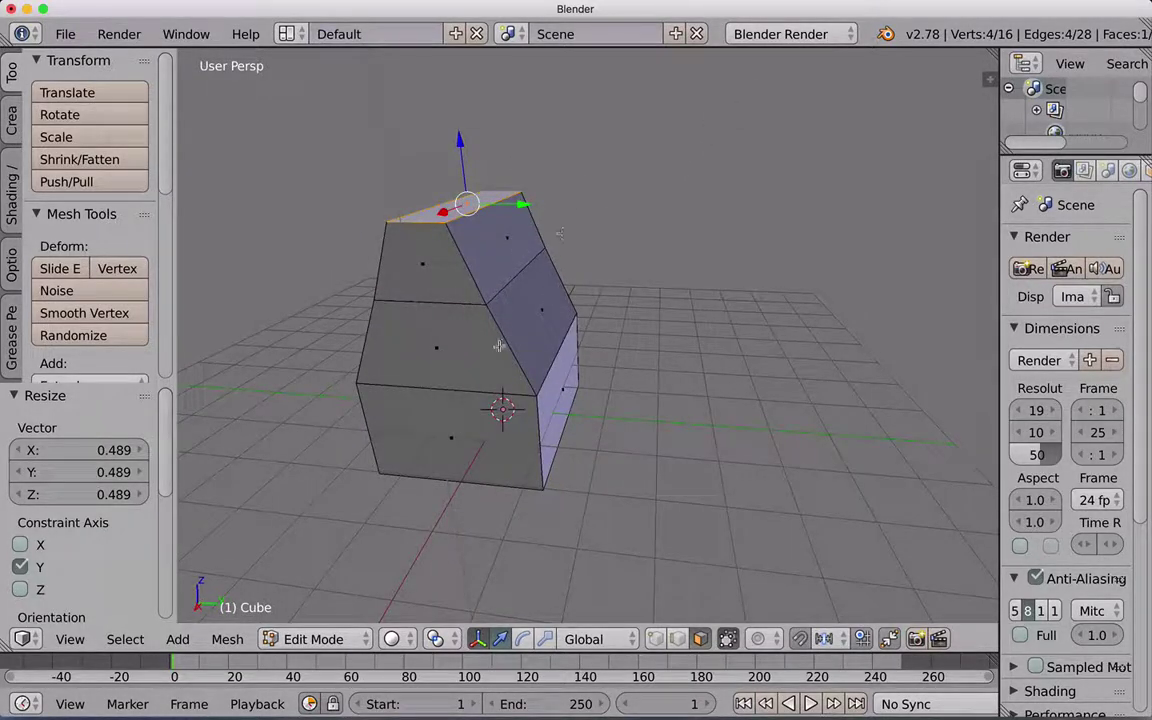
scroll(455, 357, up, 4)
scroll(430, 342, up, 3)
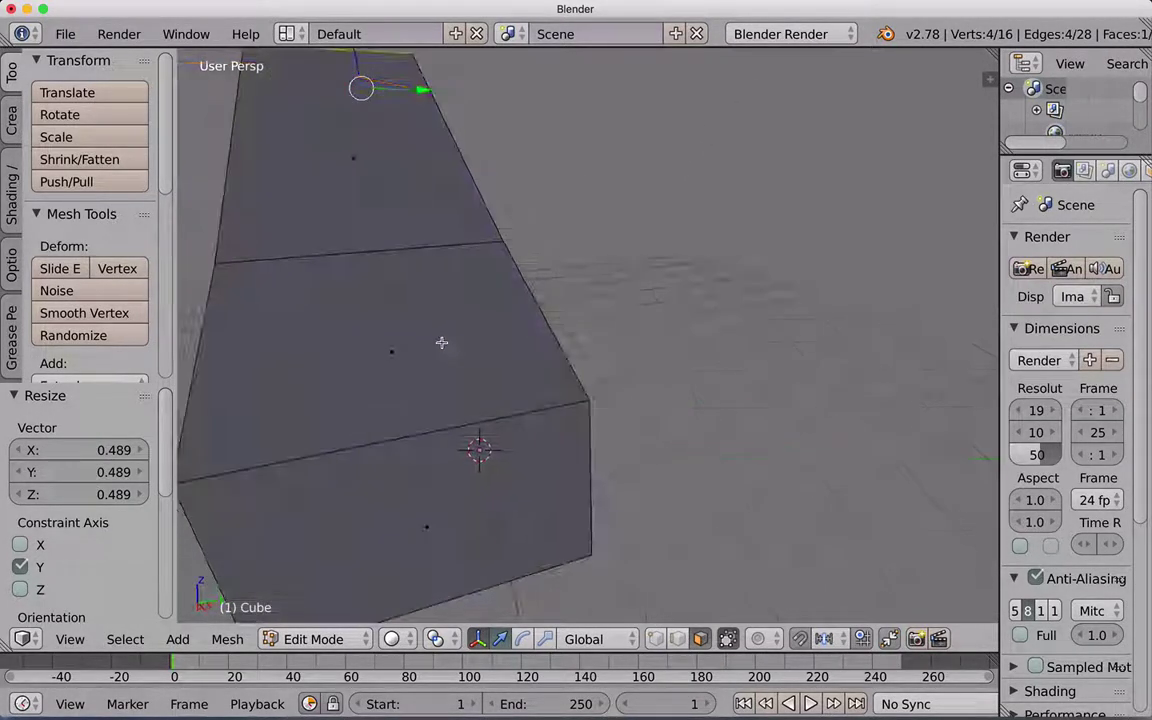
middle_drag(393, 339, 494, 369)
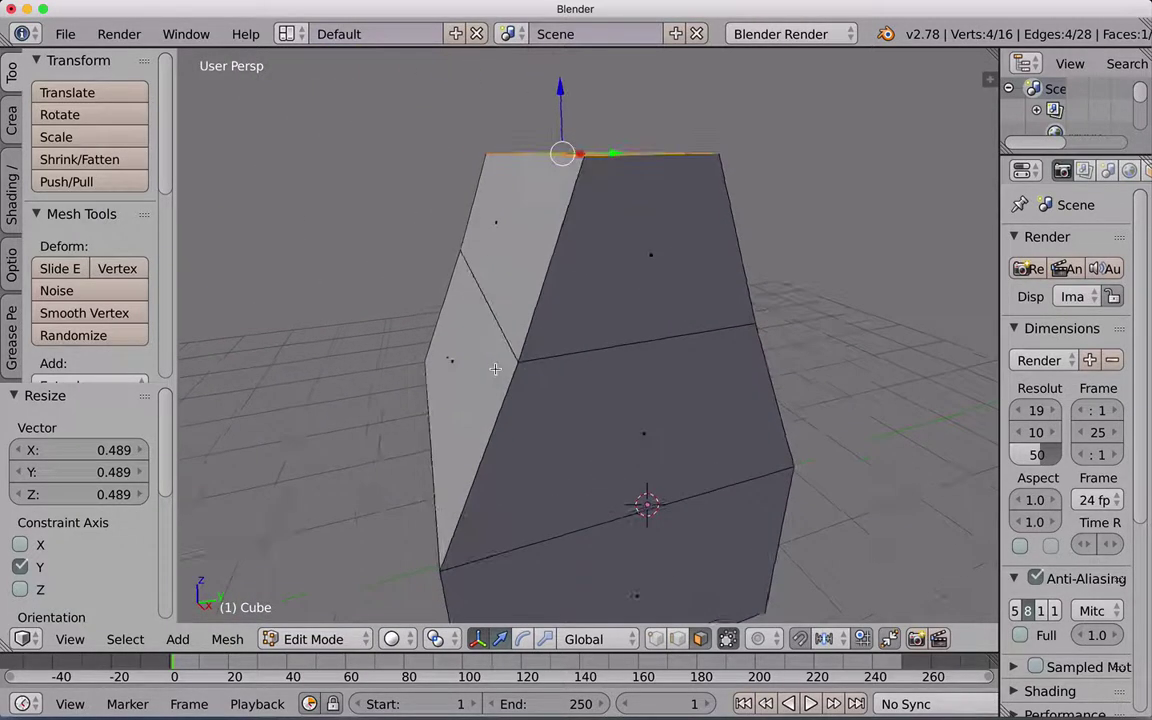
scroll(494, 369, down, 4)
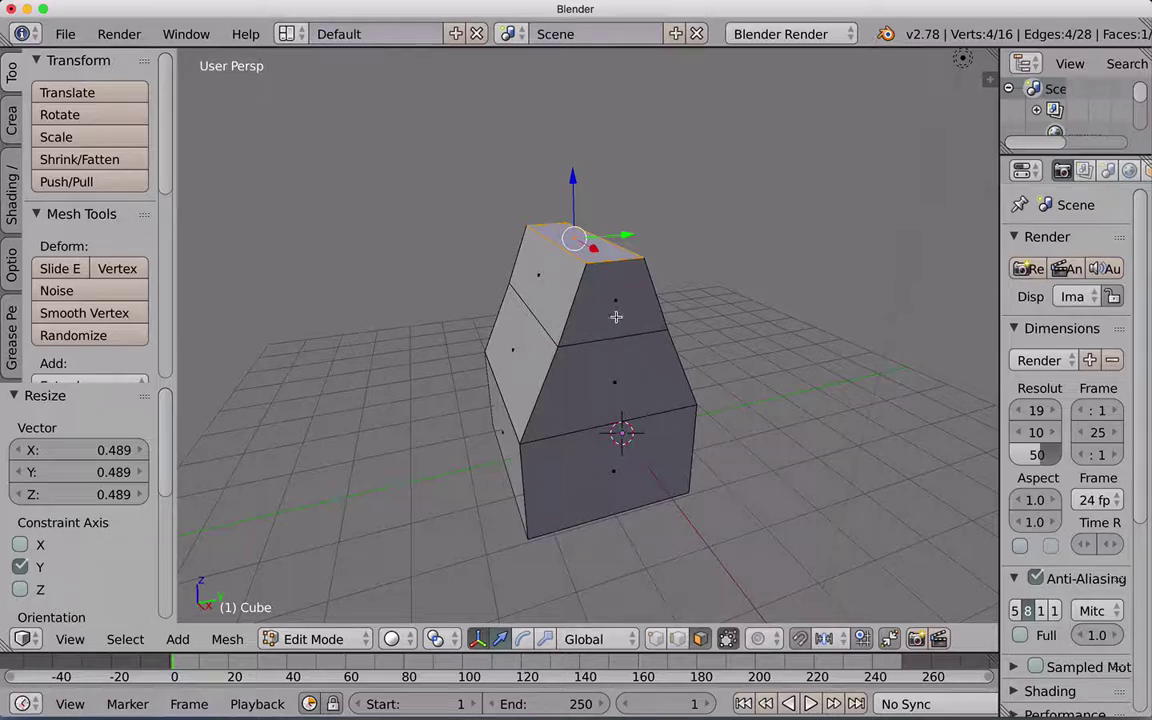
middle_drag(604, 312, 591, 303)
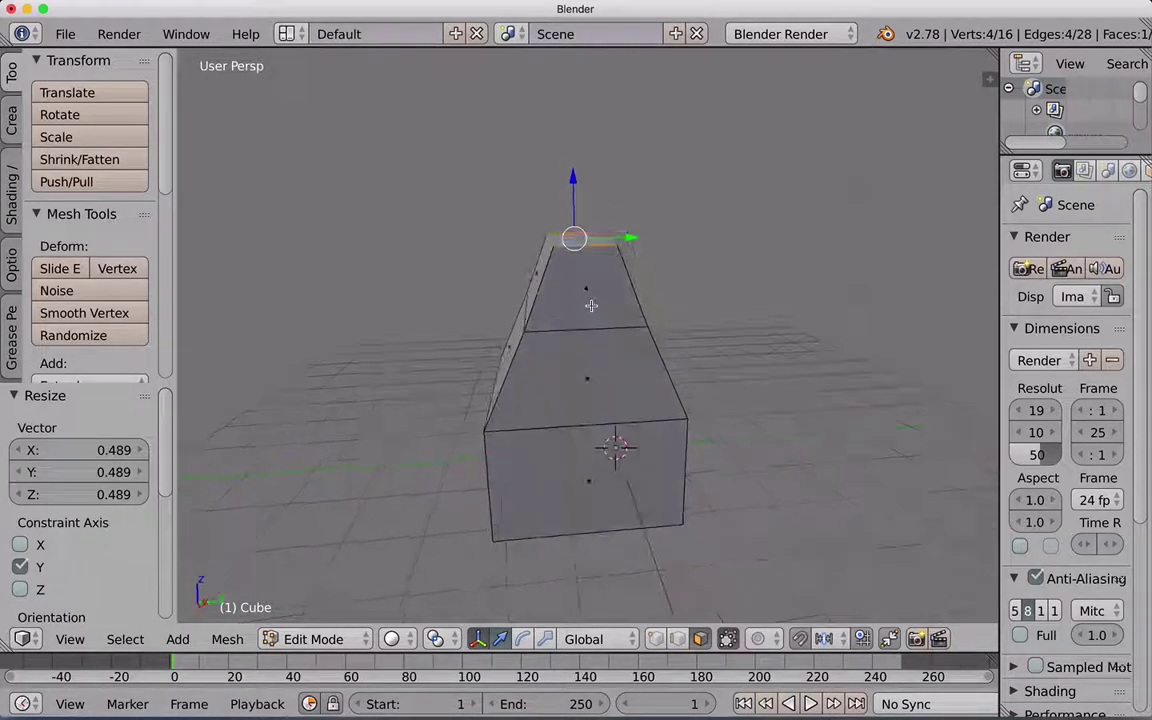
- Show the viewport's N-panel properties sidebar
click(993, 78)
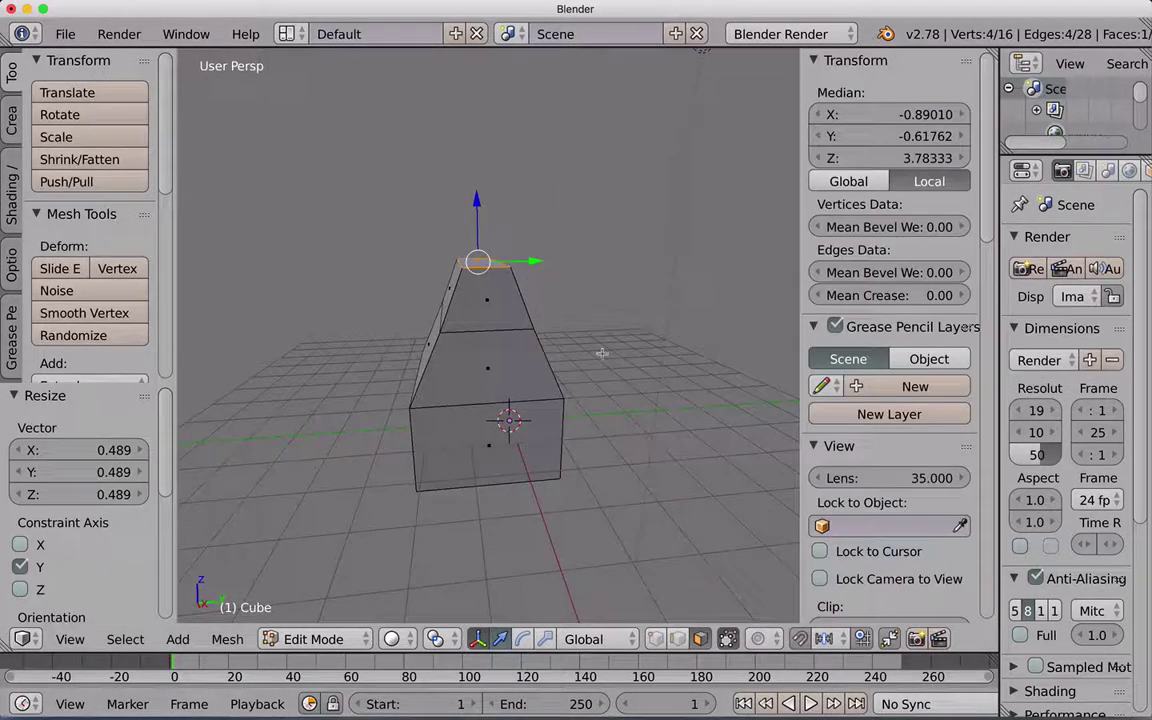
scroll(542, 318, up, 3)
middle_drag(546, 358, 571, 370)
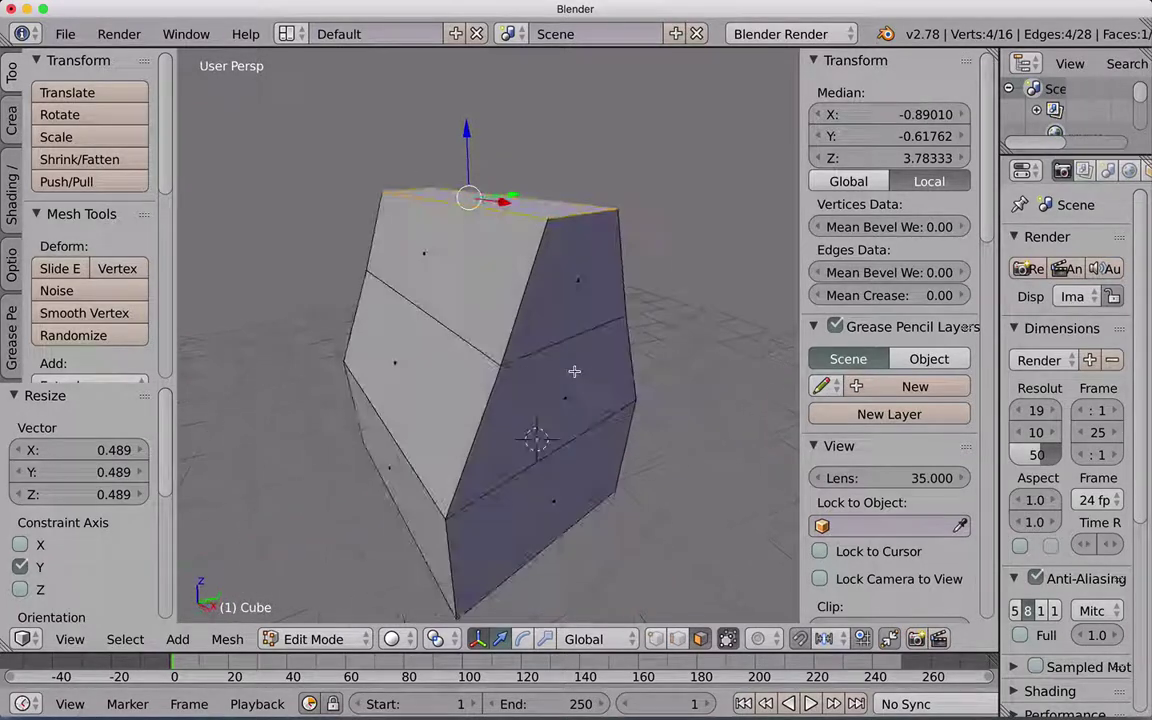
- Delete the upper-right roof face, leaving an open hole in the tier
right_click(583, 282)
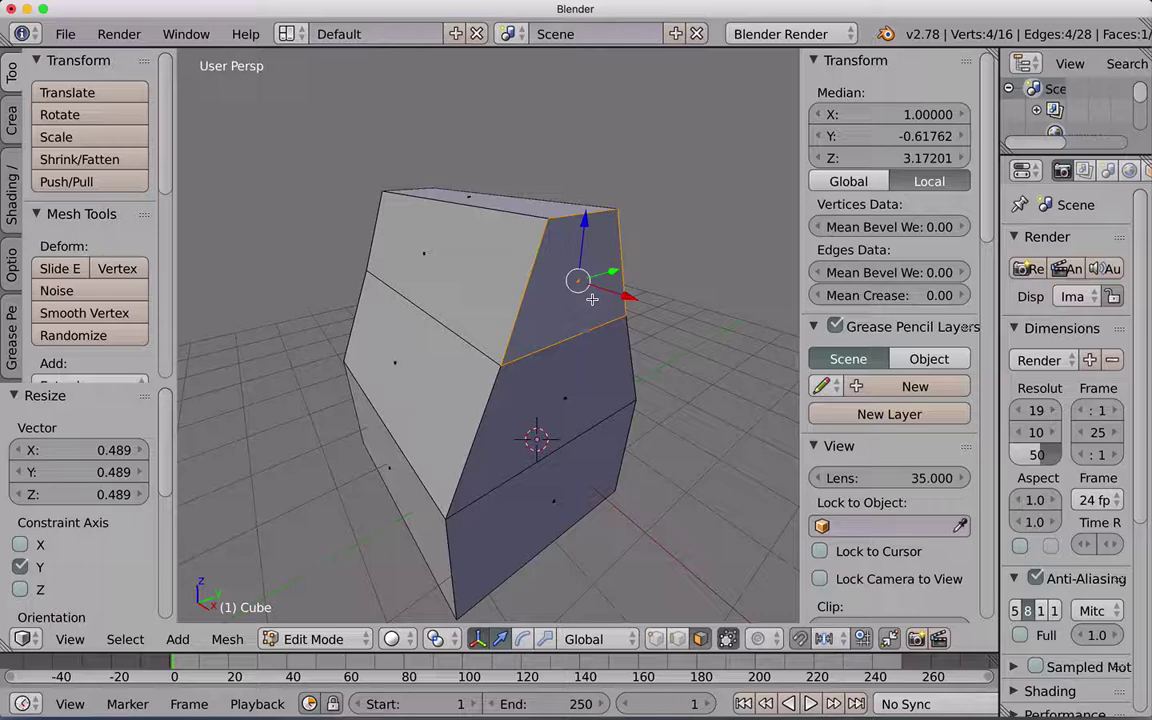
key(x)
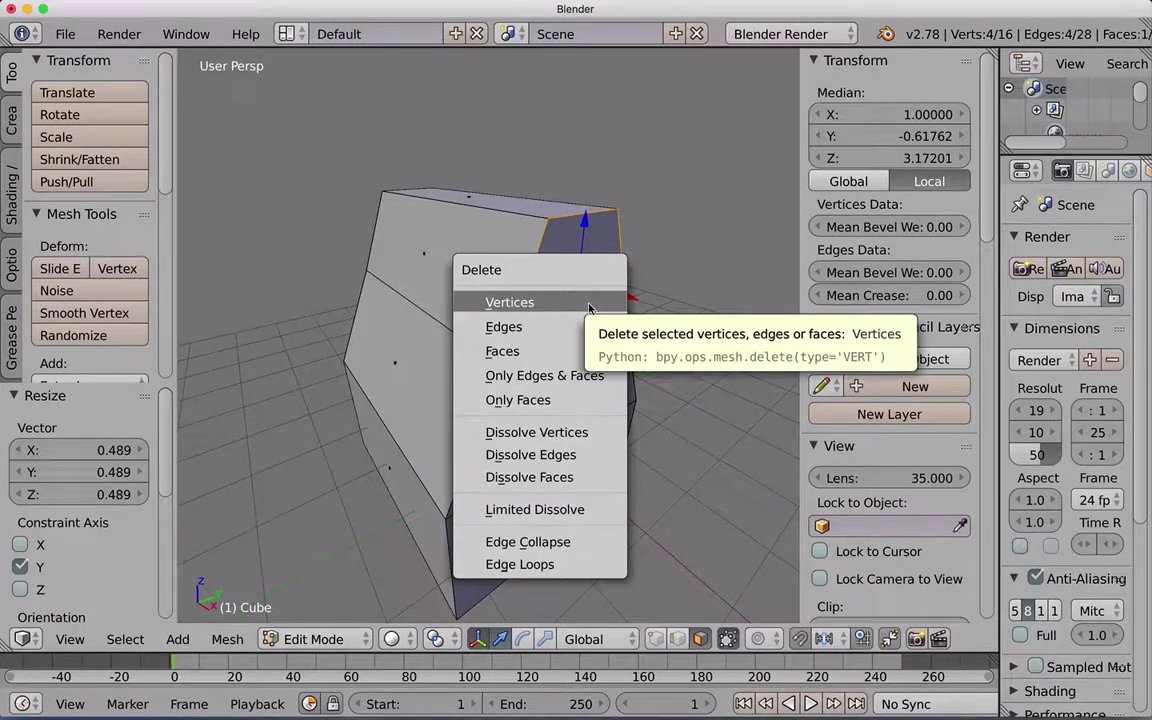
click(566, 350)
mouse_move(571, 314)
middle_down()
mouse_move(553, 303)
mouse_move(551, 320)
mouse_move(560, 303)
mouse_move(540, 311)
mouse_move(558, 311)
mouse_move(550, 321)
mouse_move(543, 305)
mouse_move(540, 316)
mouse_move(559, 314)
mouse_move(546, 305)
mouse_move(571, 311)
mouse_move(545, 316)
mouse_move(518, 301)
mouse_move(560, 314)
middle_up()
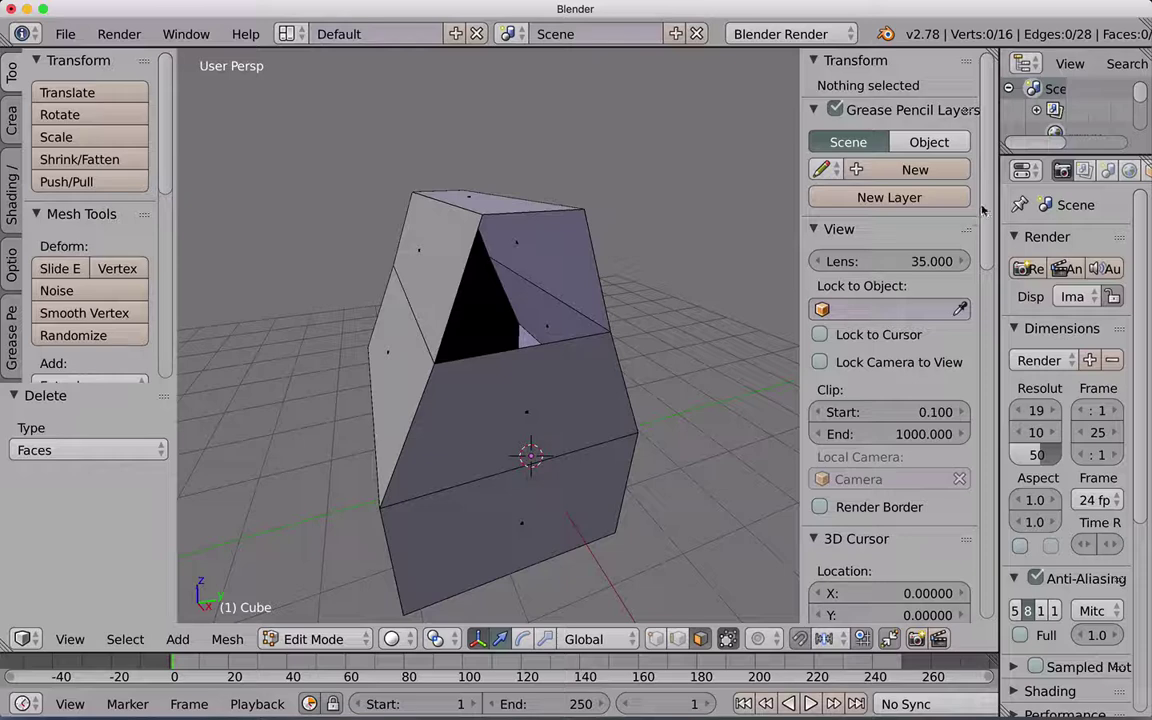
- Turn on face normal display in Mesh Display and set the normal size to 1.70
drag(983, 210, 927, 574)
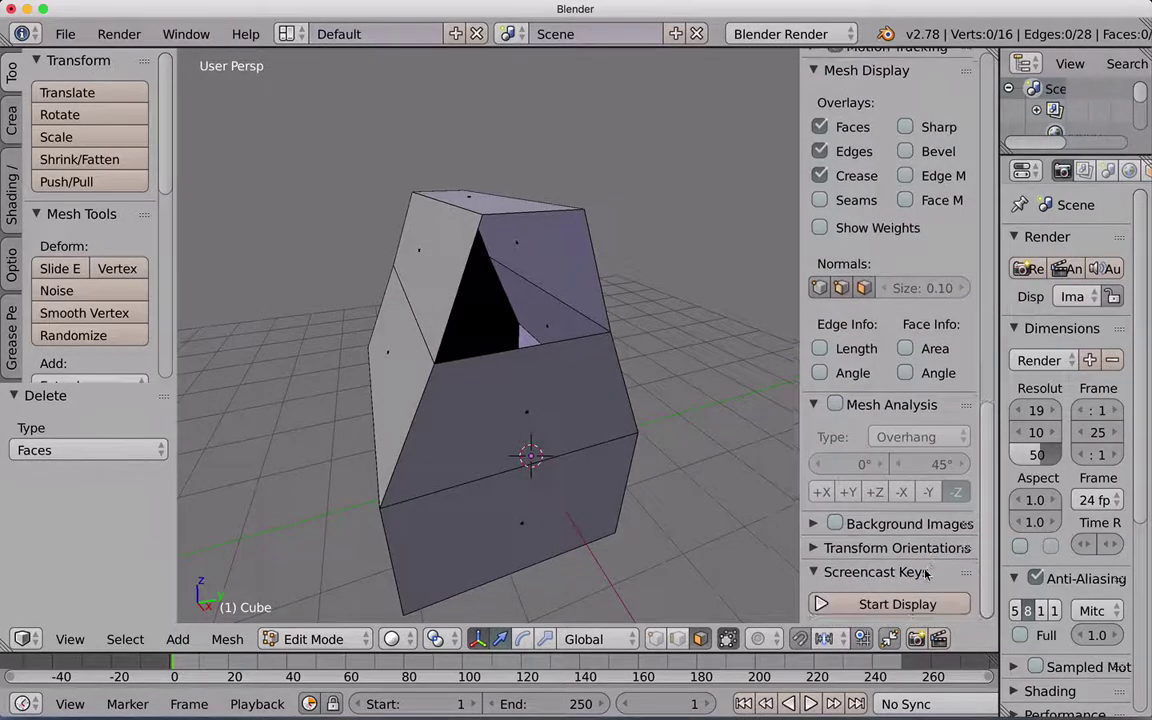
click(863, 288)
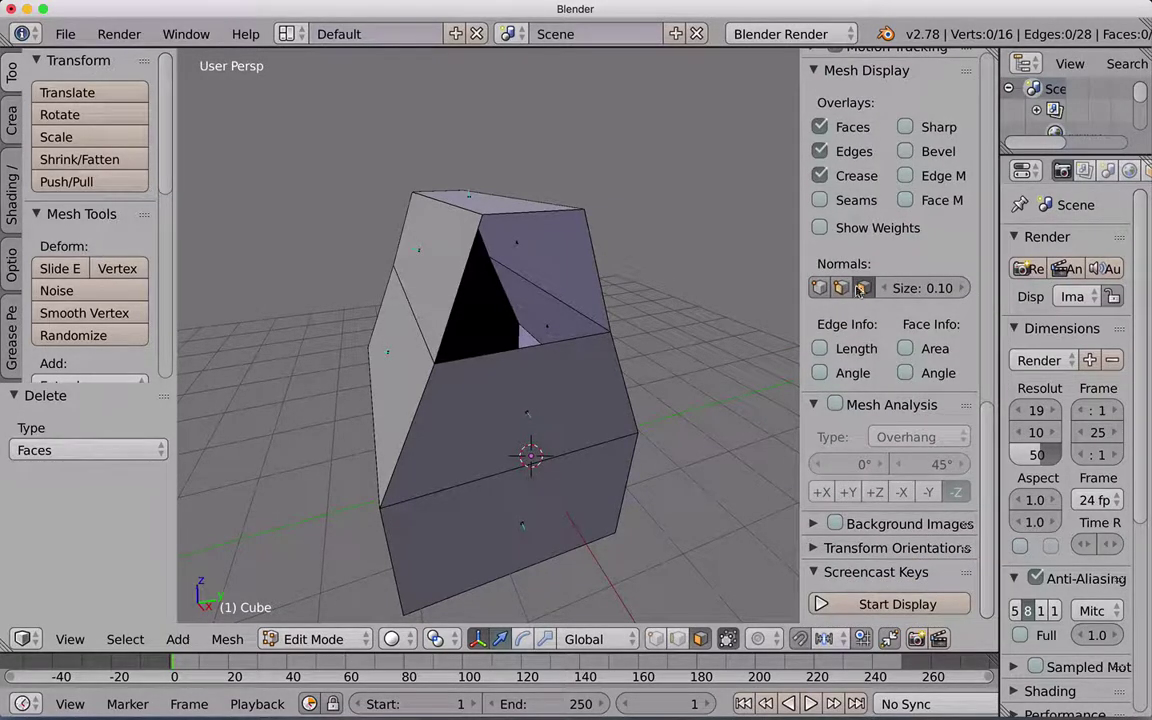
drag(920, 288, 965, 288)
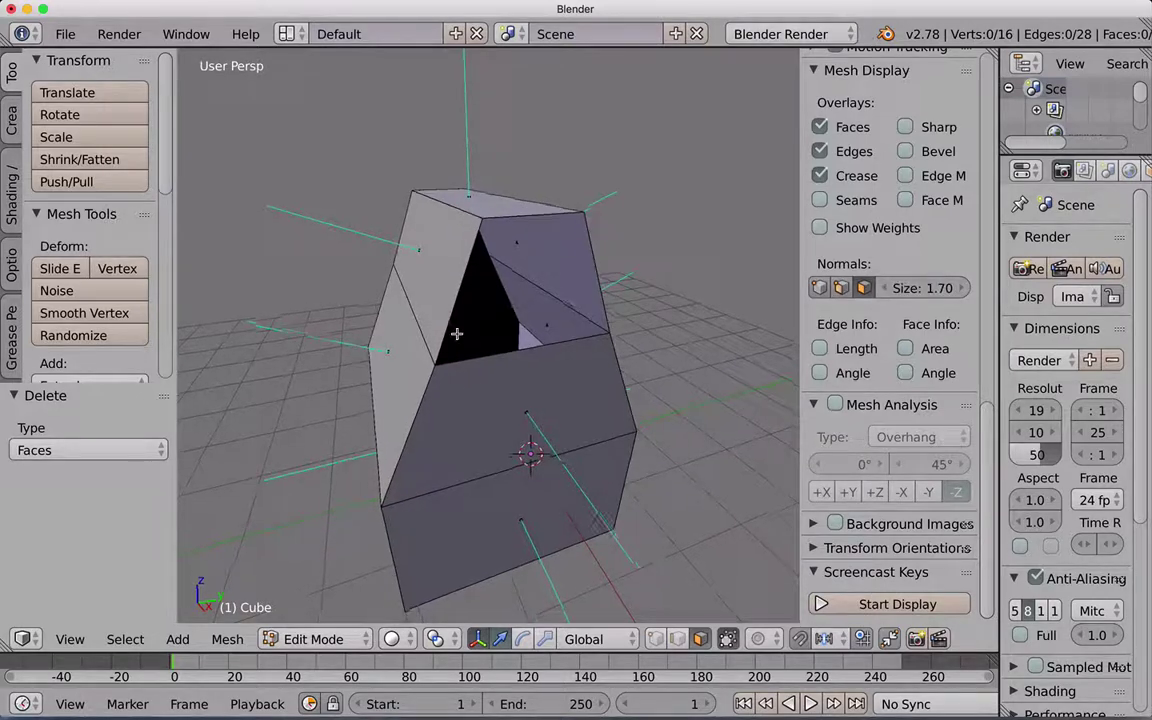
- Inspect the open roof from the front and select the box's top face
mouse_move(456, 333)
middle_down()
mouse_move(432, 337)
mouse_move(432, 326)
mouse_move(489, 332)
mouse_move(427, 342)
mouse_move(477, 308)
mouse_move(481, 327)
middle_up()
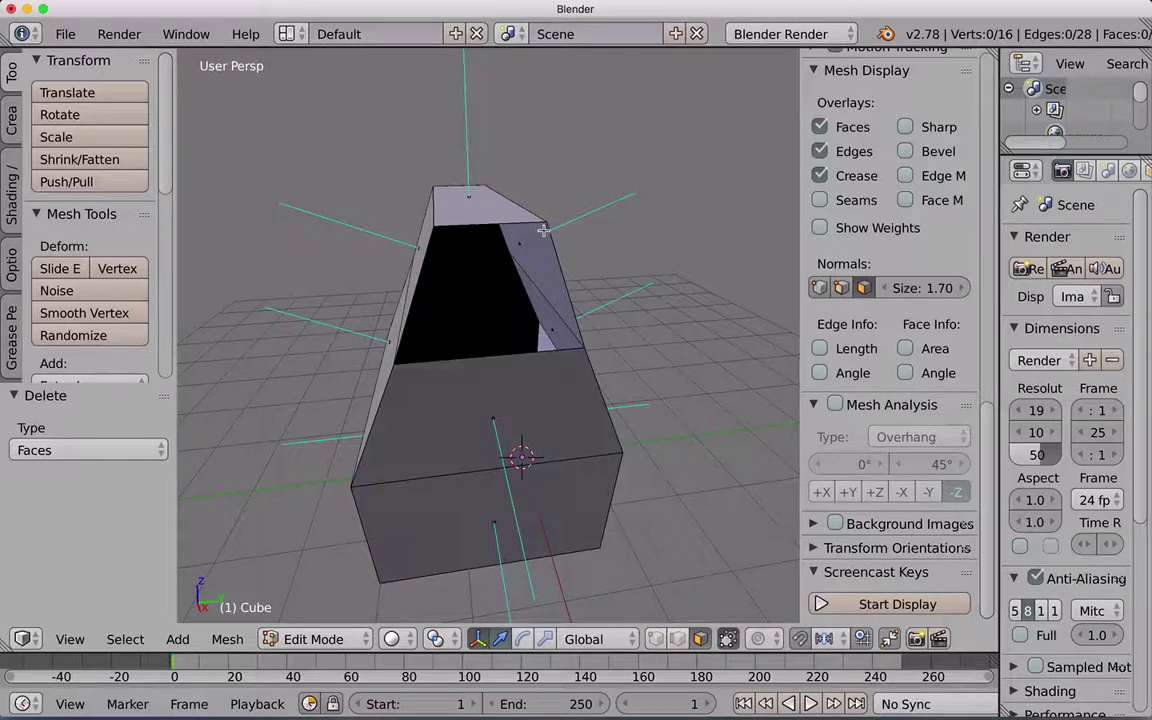
mouse_move(489, 380)
middle_down()
mouse_move(473, 378)
mouse_move(473, 363)
mouse_move(483, 378)
mouse_move(488, 368)
mouse_move(477, 382)
mouse_move(509, 378)
mouse_move(483, 378)
middle_up()
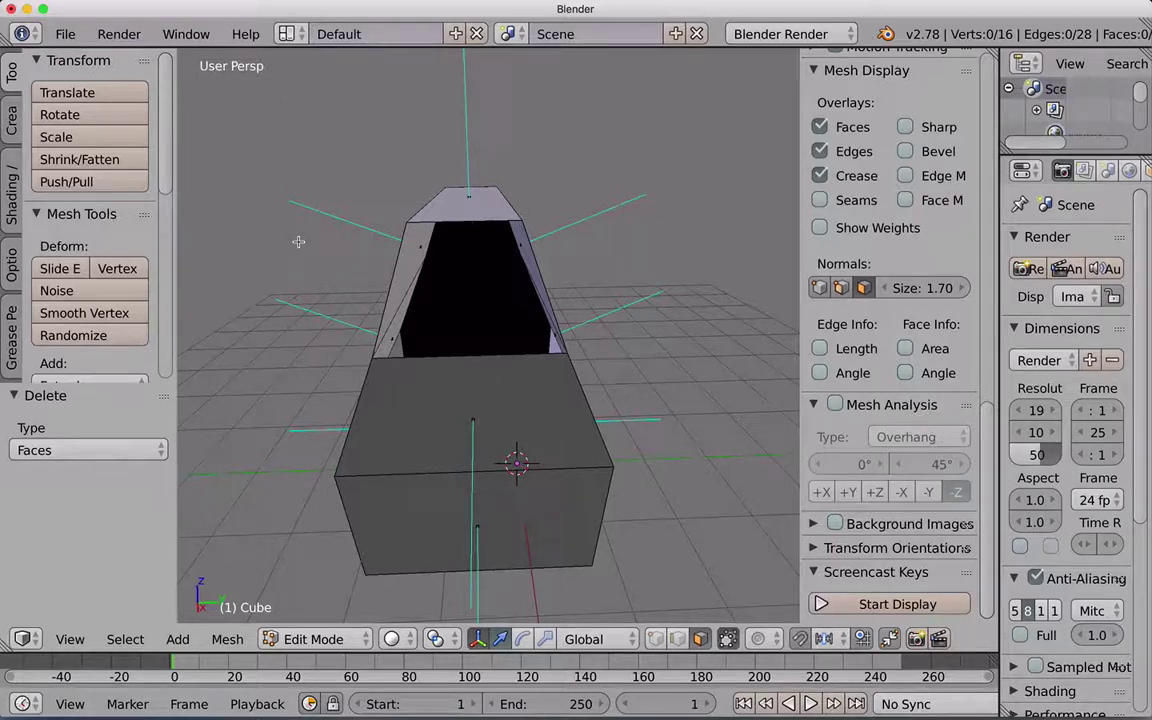
middle_drag(489, 369, 504, 380)
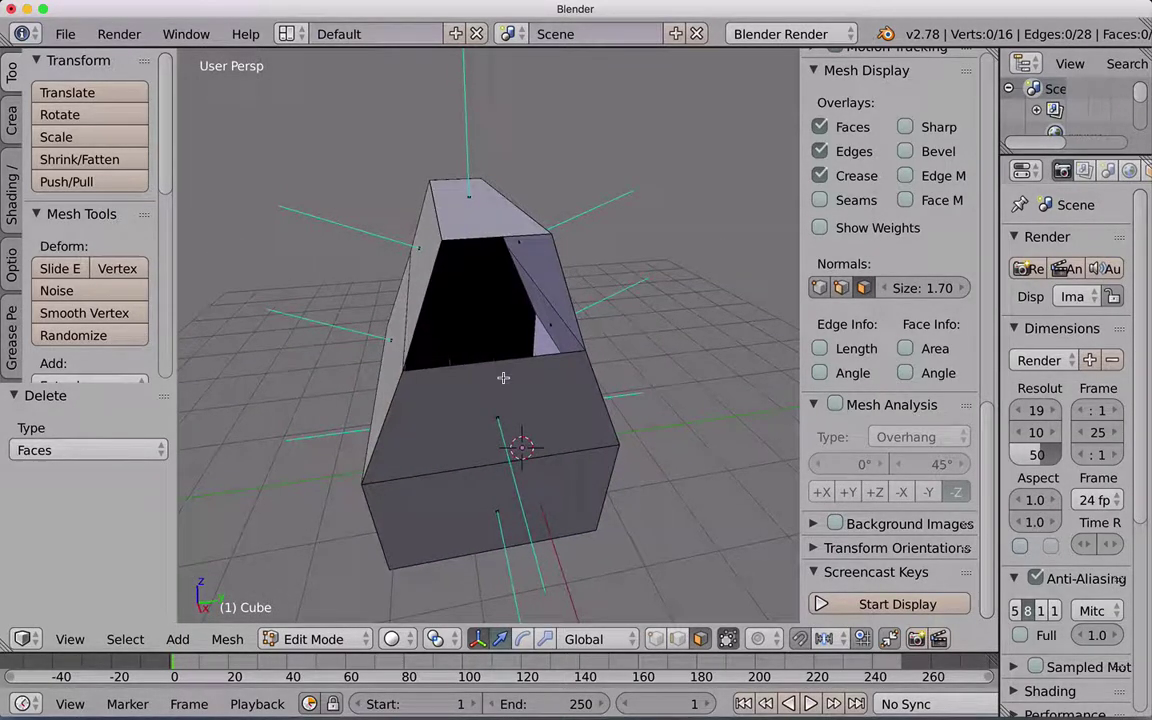
right_click(505, 405)
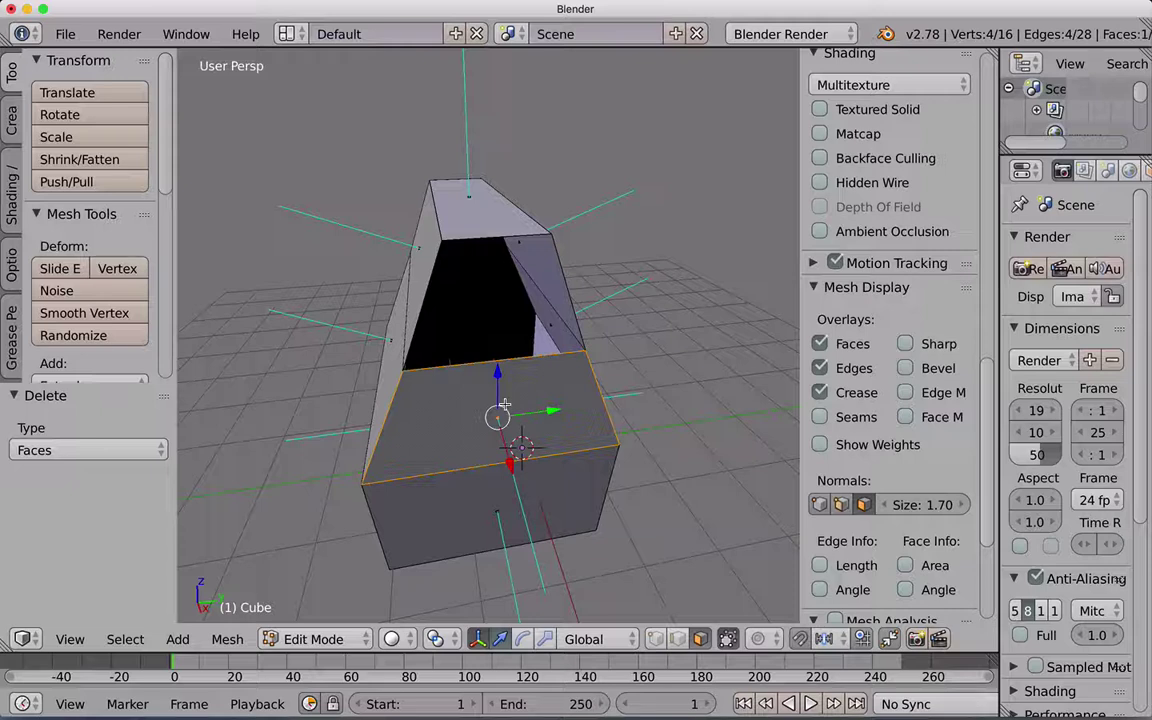
- Delete the box's flat top face
scroll(1030, 170, down, 2)
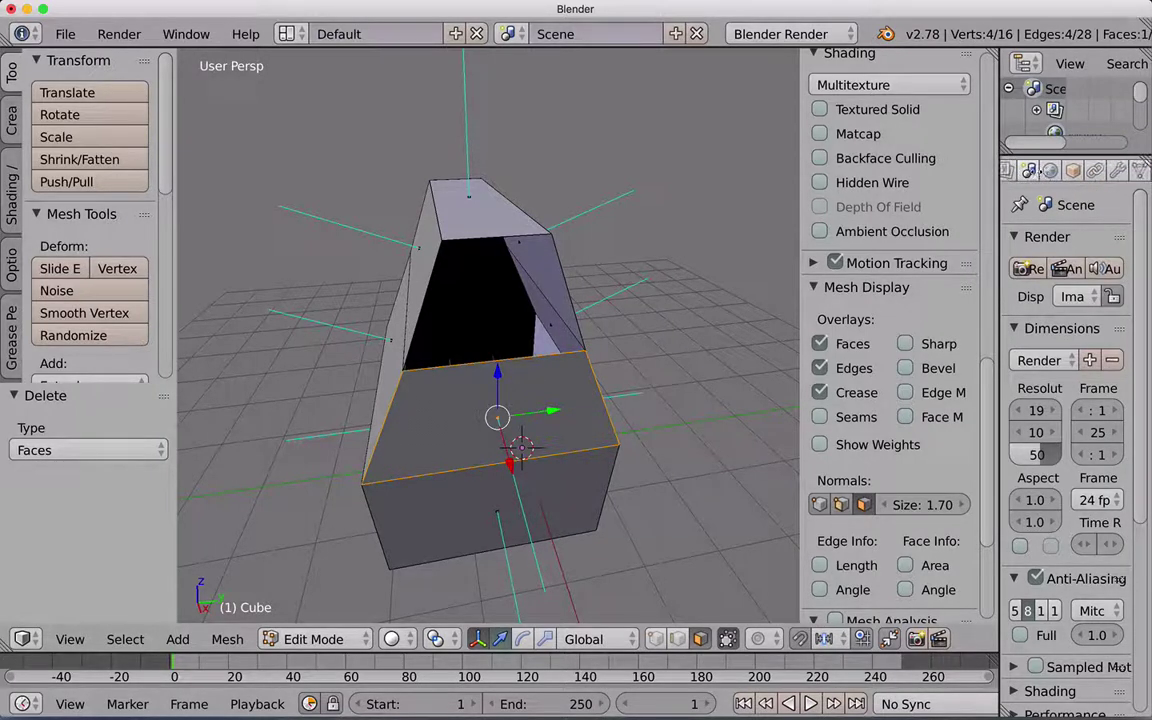
scroll(1040, 170, down, 2)
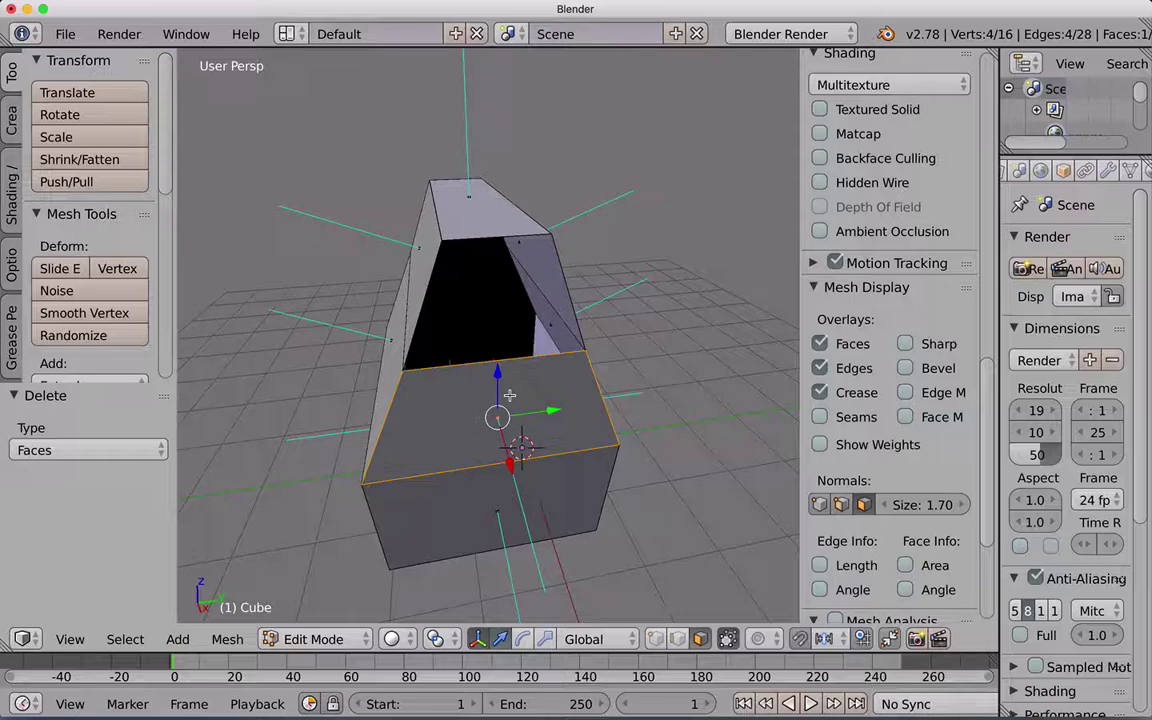
key(x)
click(497, 398)
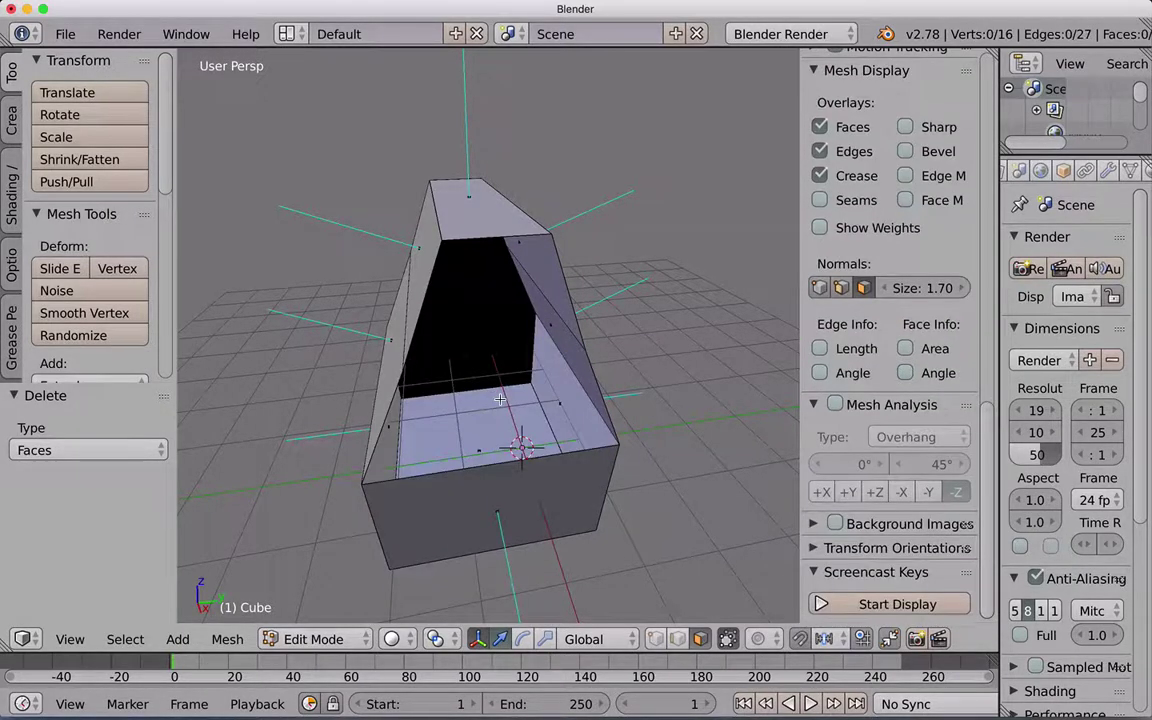
mouse_move(497, 398)
middle_down()
mouse_move(494, 380)
mouse_move(487, 387)
middle_up()
scroll(485, 383, up, 2)
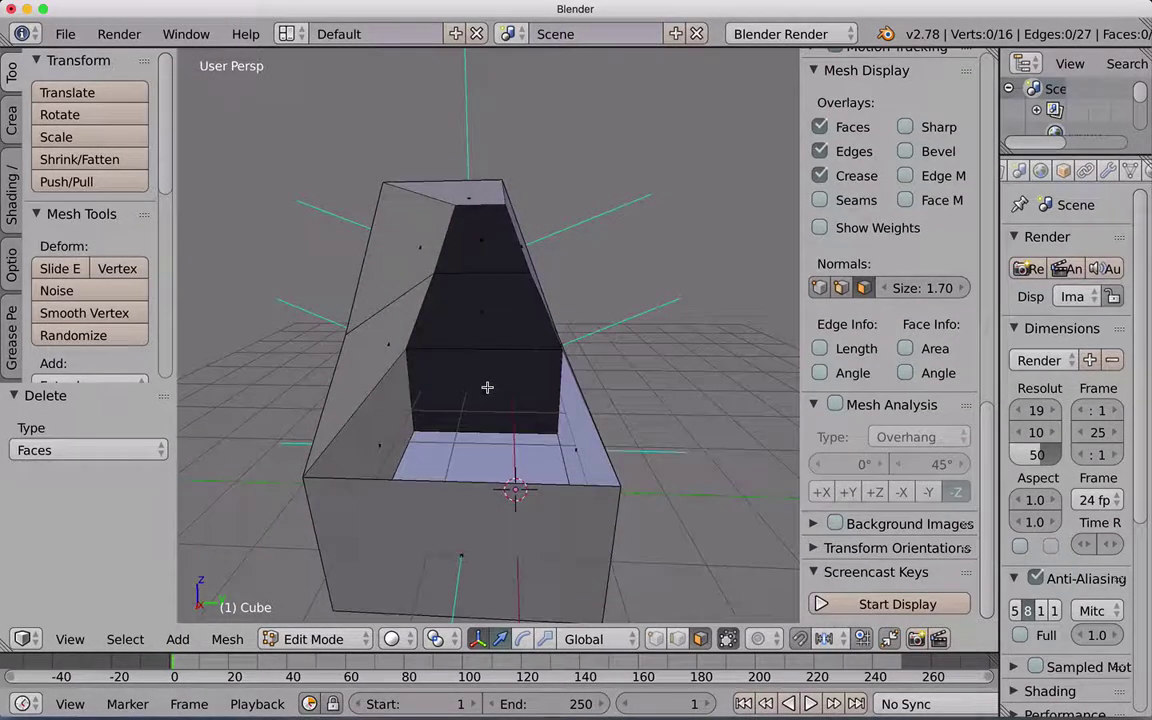
- In vertex select mode, fill a face across the first four hole vertices
click(655, 638)
right_click(404, 349)
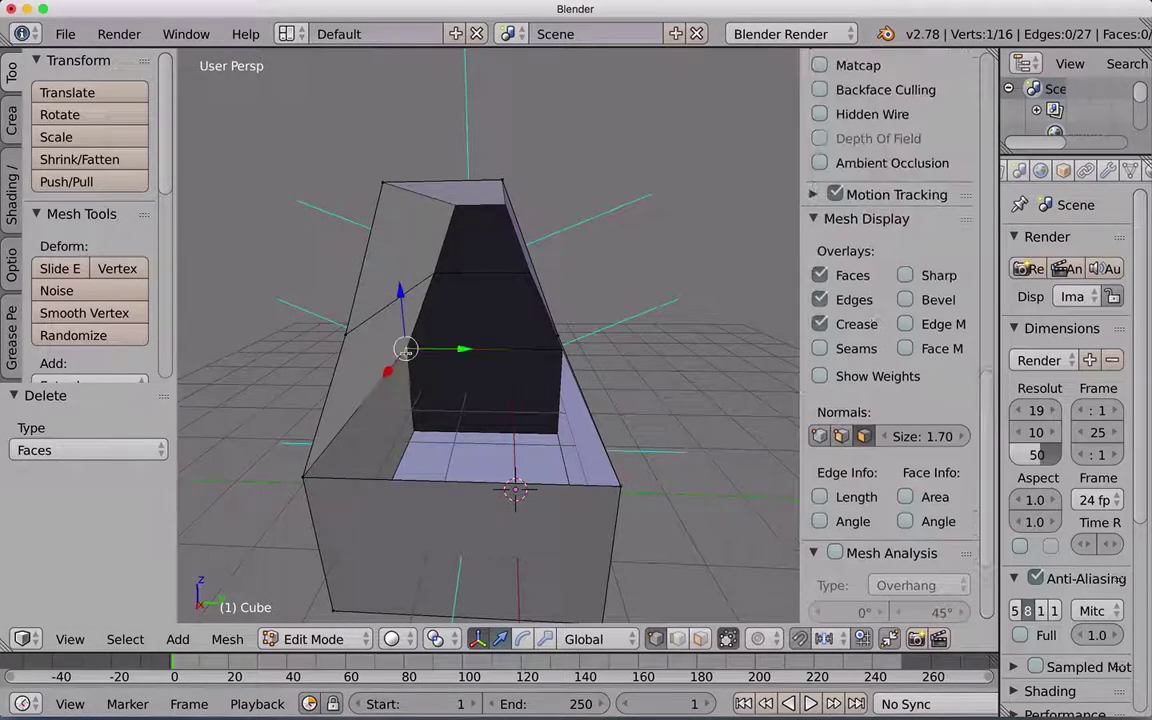
shift+right_click(312, 468)
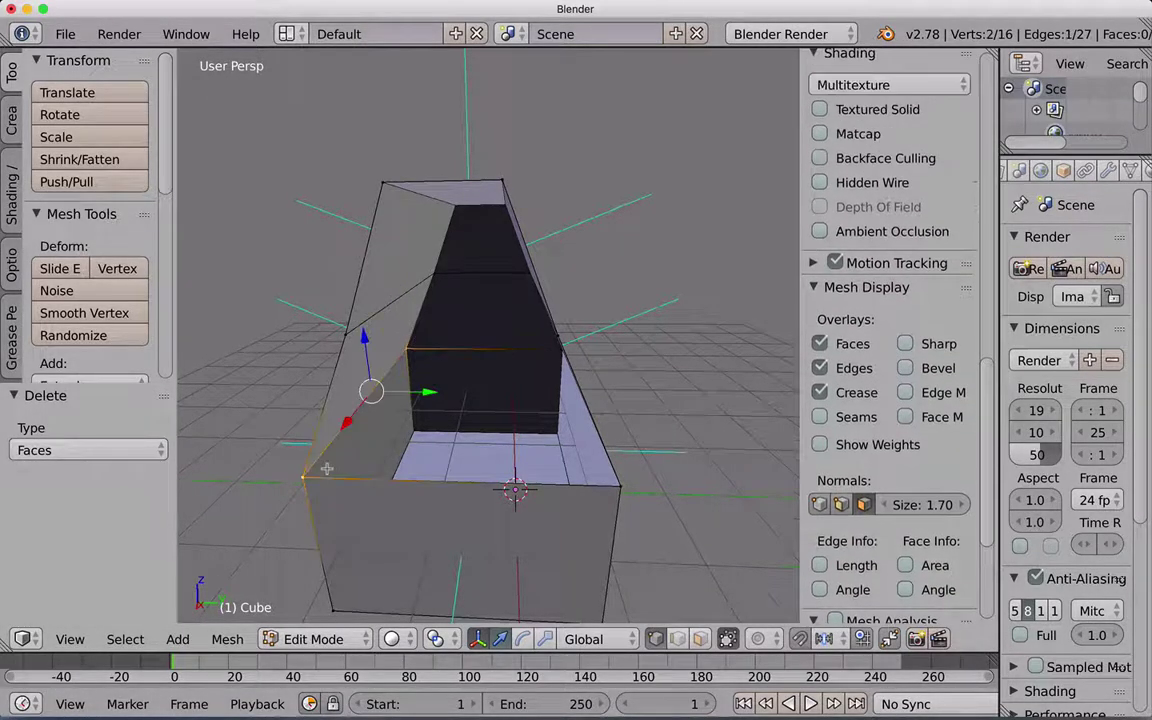
shift+right_click(621, 486)
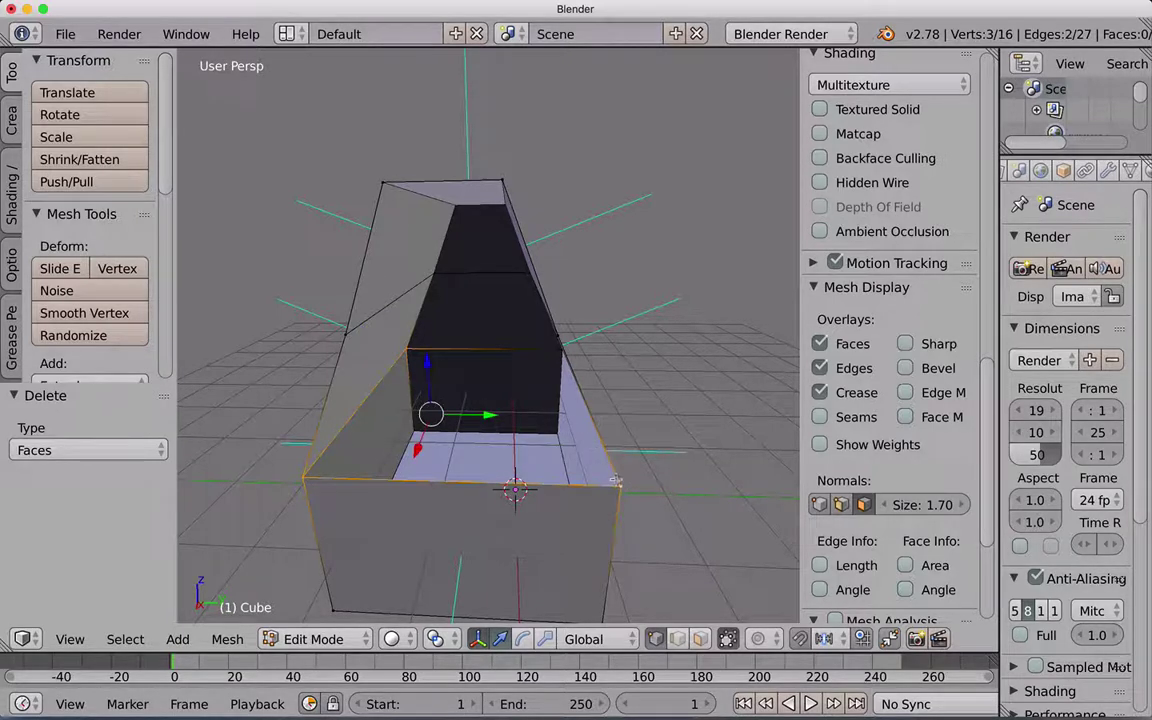
middle_drag(519, 363, 525, 362)
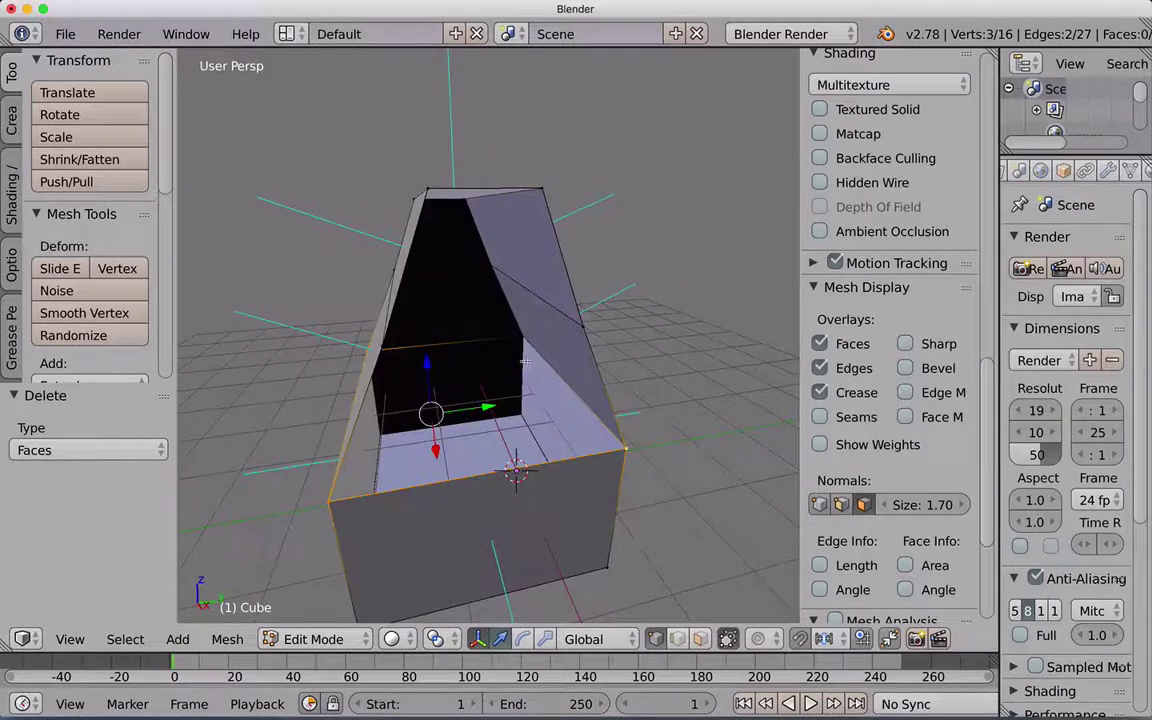
shift+right_click(526, 340)
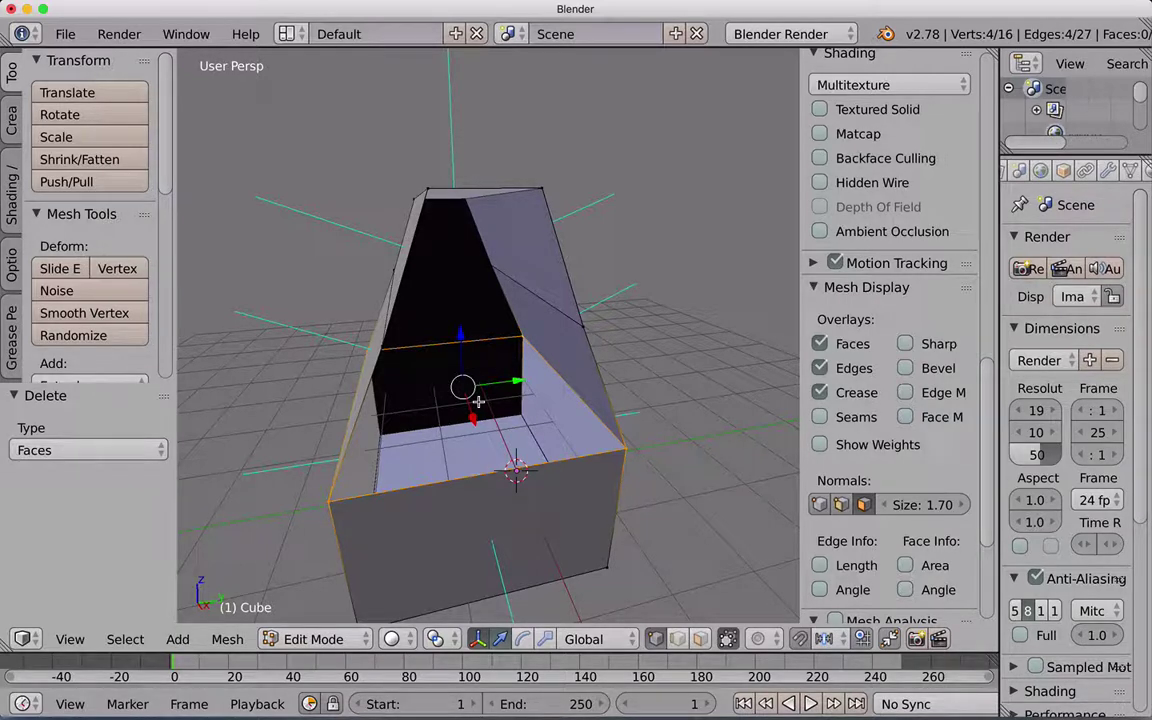
key(f)
- Fill a second face across four vertices on the front opening
middle_drag(478, 402, 464, 393)
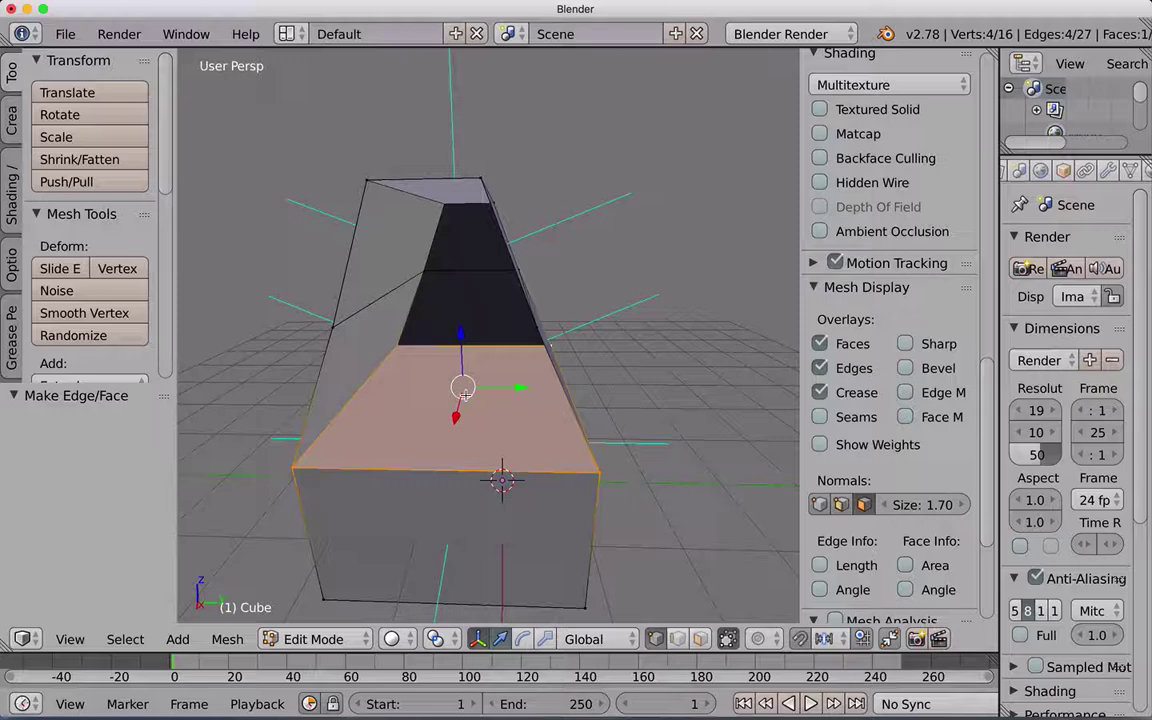
right_click(338, 327)
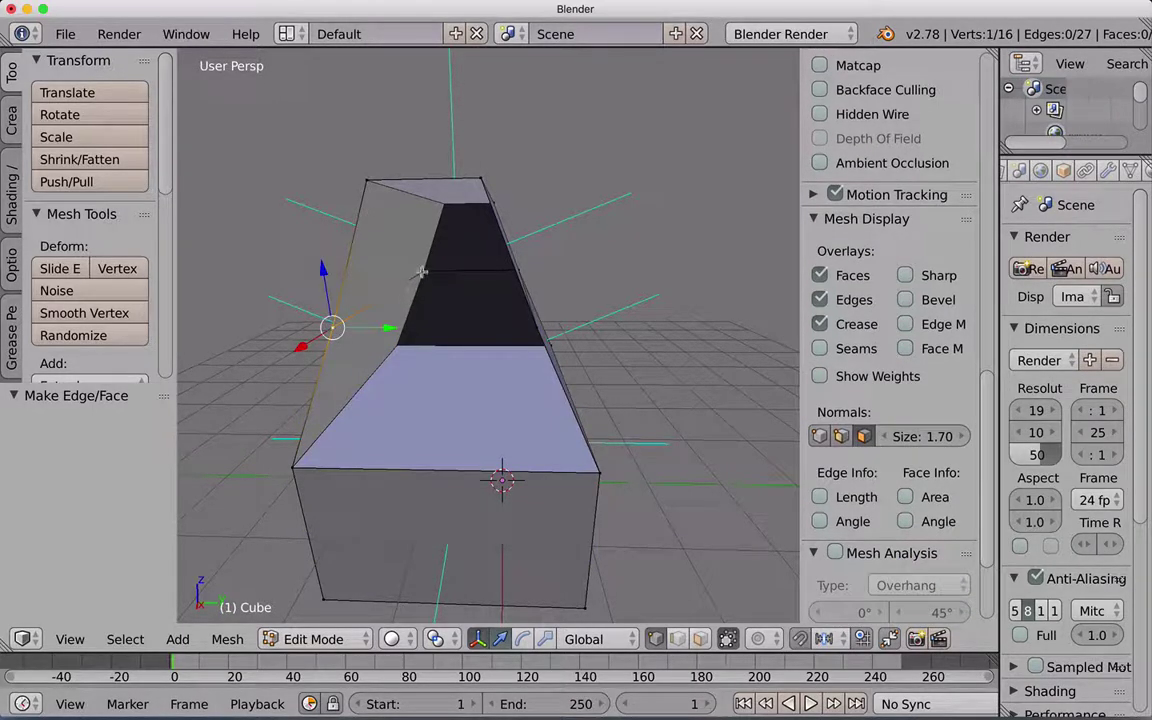
scroll(890, 300, up, 3)
middle_drag(422, 272, 480, 262)
shift+right_click(488, 258)
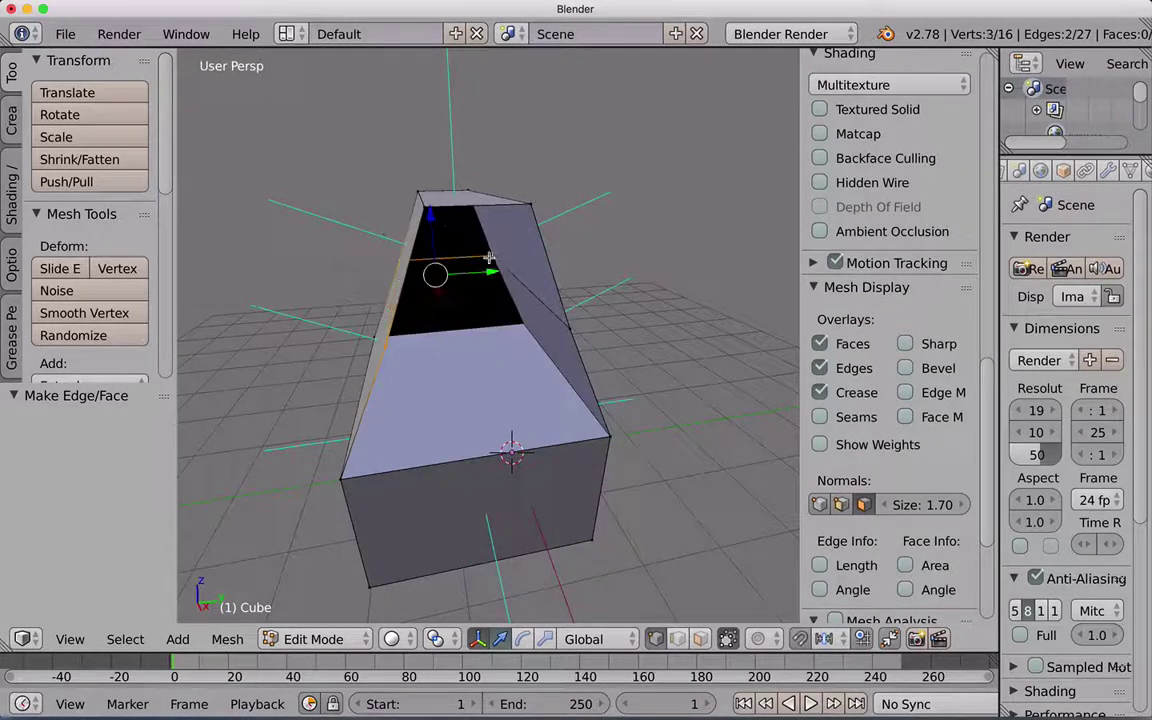
shift+right_click(570, 328)
shift+right_click(392, 338)
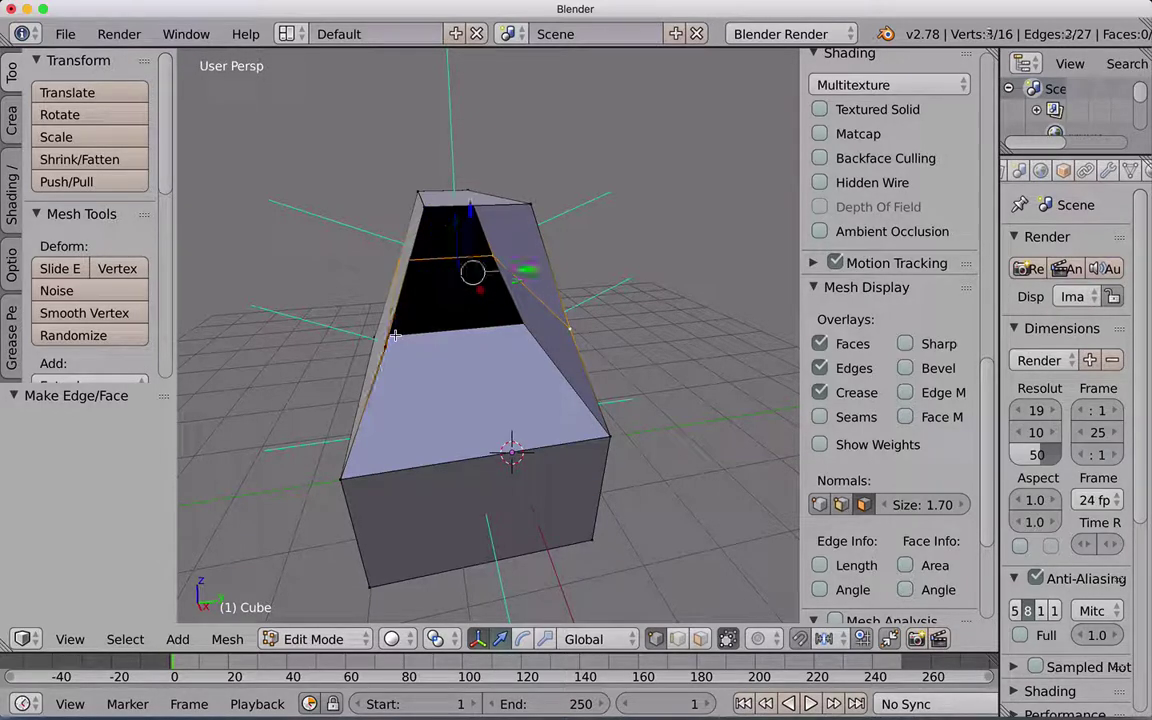
middle_drag(365, 303, 347, 304)
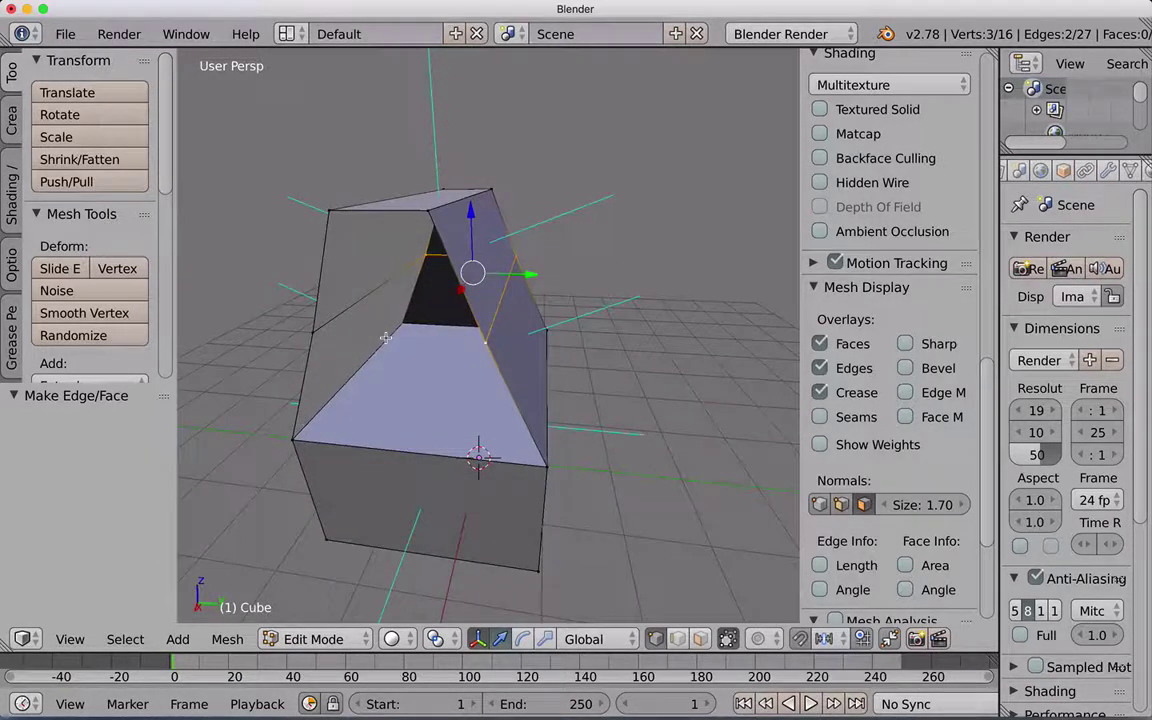
shift+right_click(316, 332)
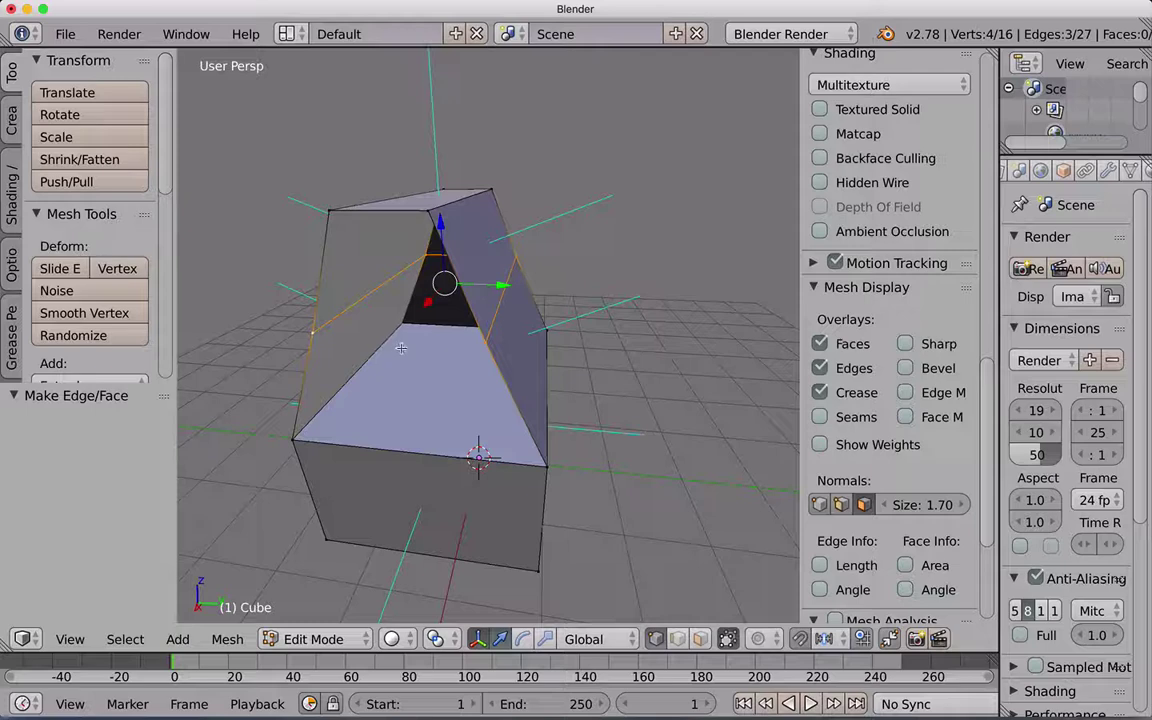
key(f)
- Fill a third face between the top-edge and right-corner vertices
mouse_move(400, 347)
middle_down()
mouse_move(440, 330)
mouse_move(443, 300)
mouse_move(406, 341)
mouse_move(438, 375)
middle_up()
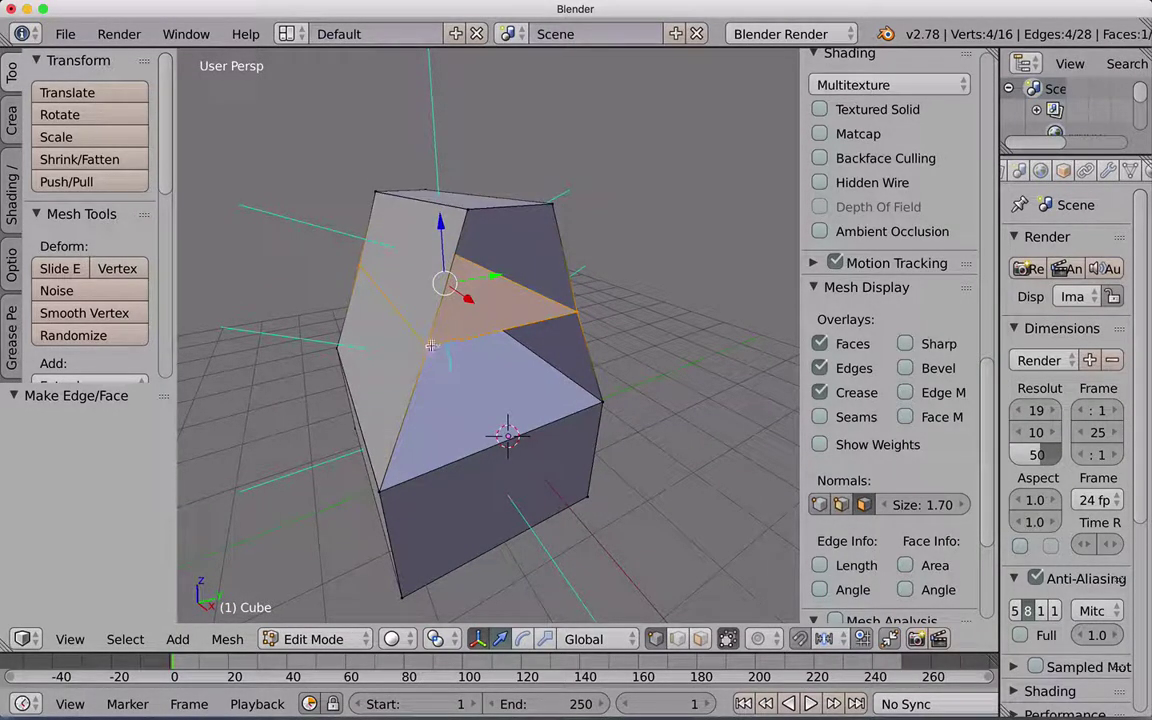
right_click(430, 346)
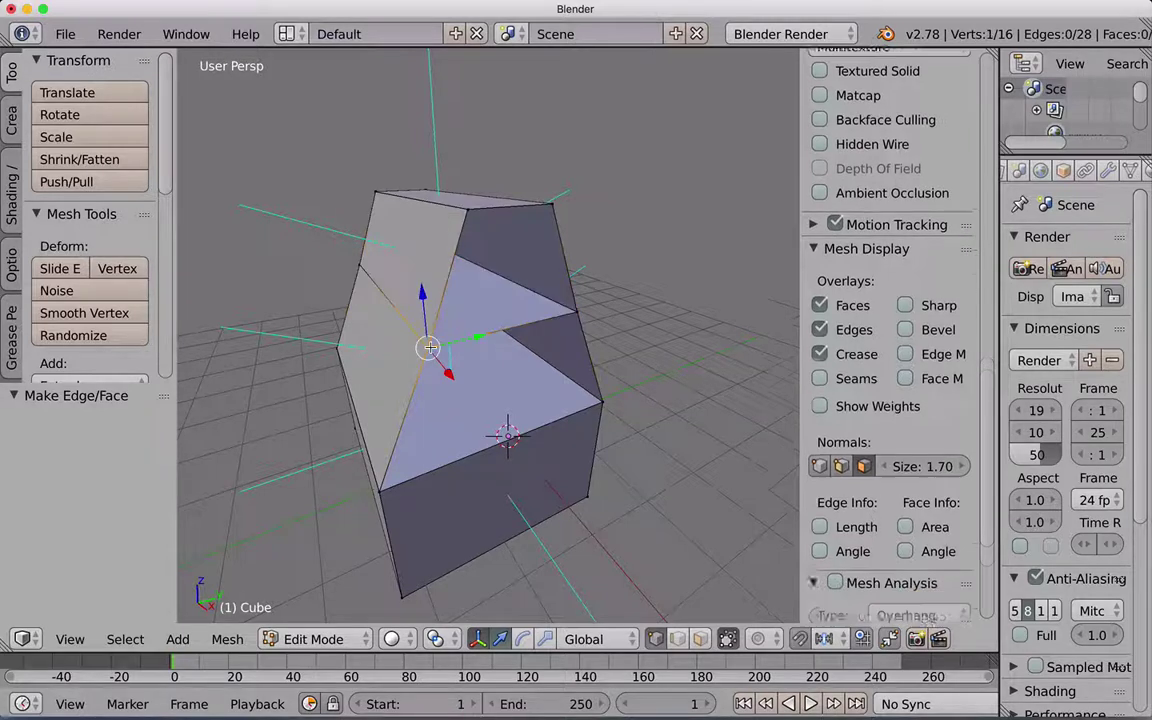
shift+right_click(464, 212)
shift+right_click(551, 204)
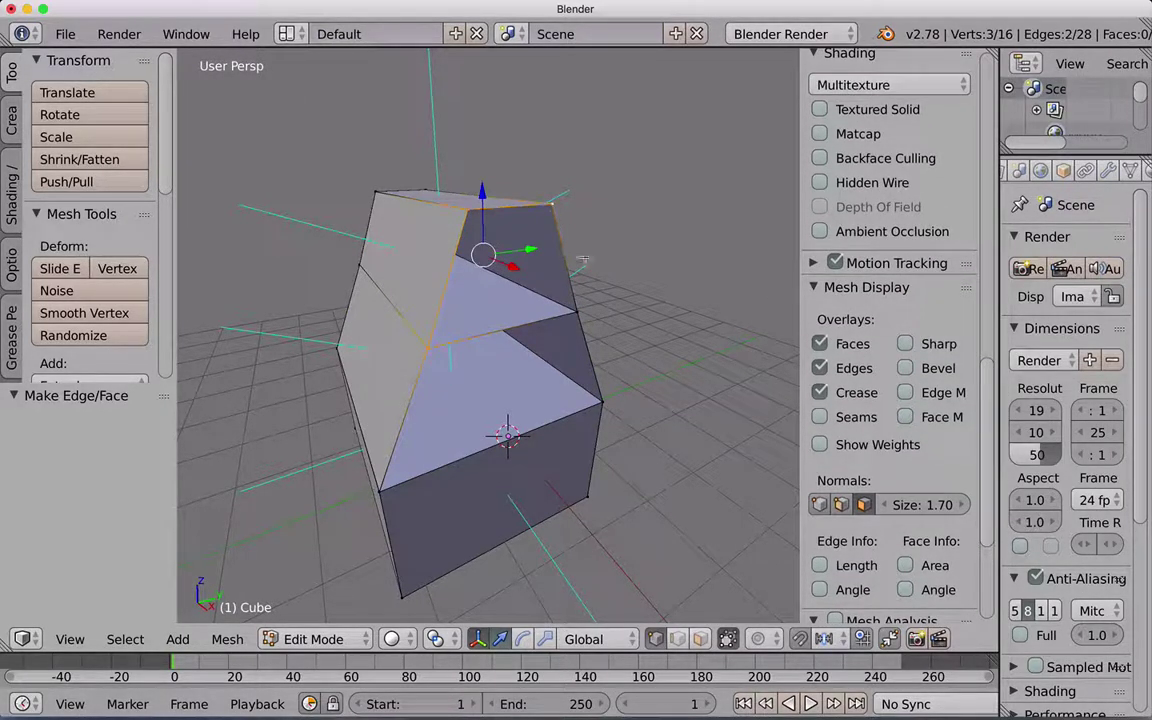
shift+right_click(578, 312)
key(f)
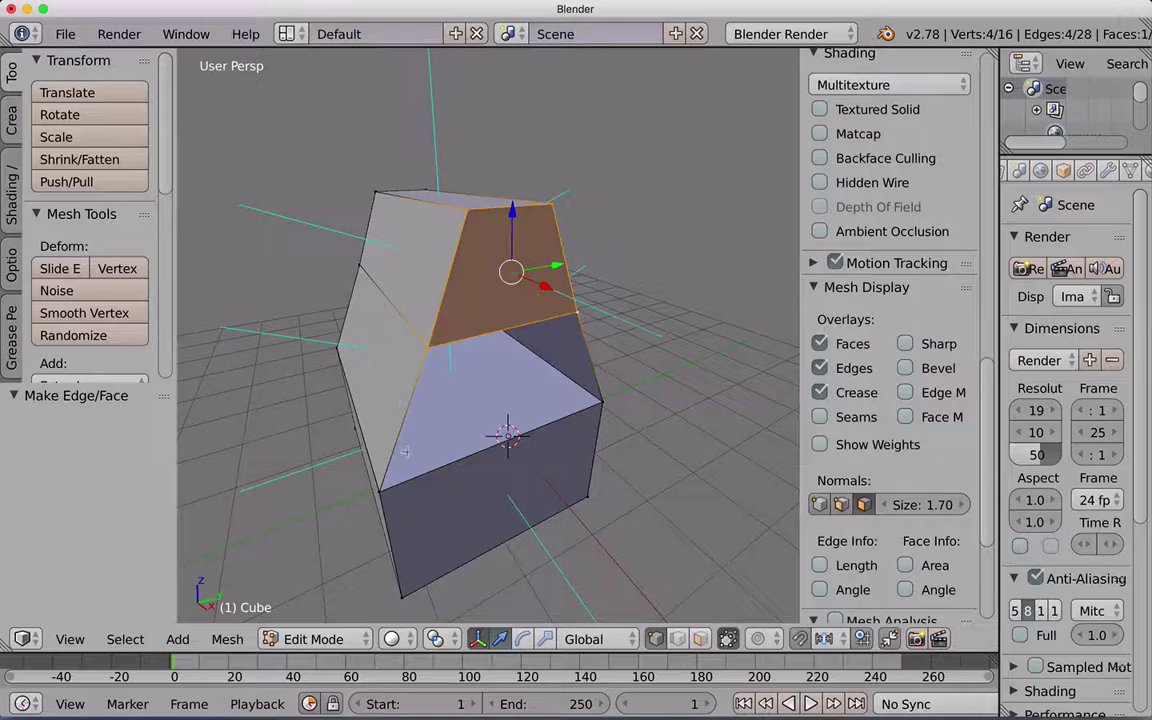
- Select the four vertices bounding the last remaining gap
right_click(379, 487)
shift+right_click(433, 345)
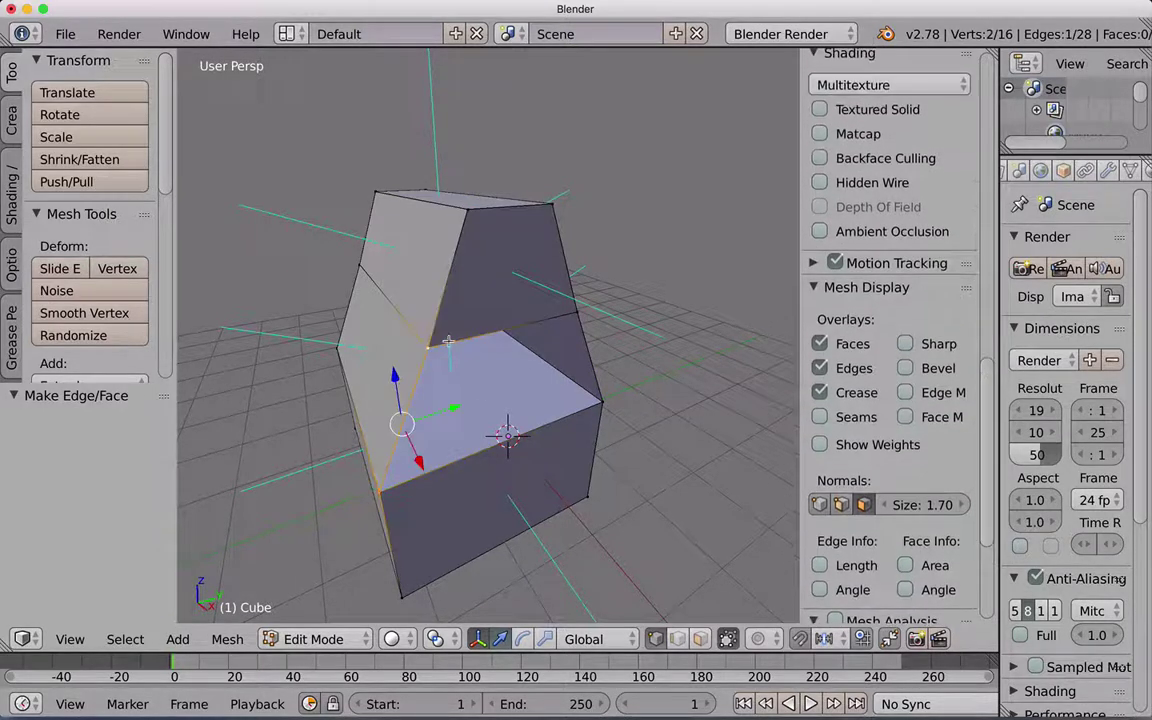
shift+right_click(576, 313)
shift+right_click(604, 395)
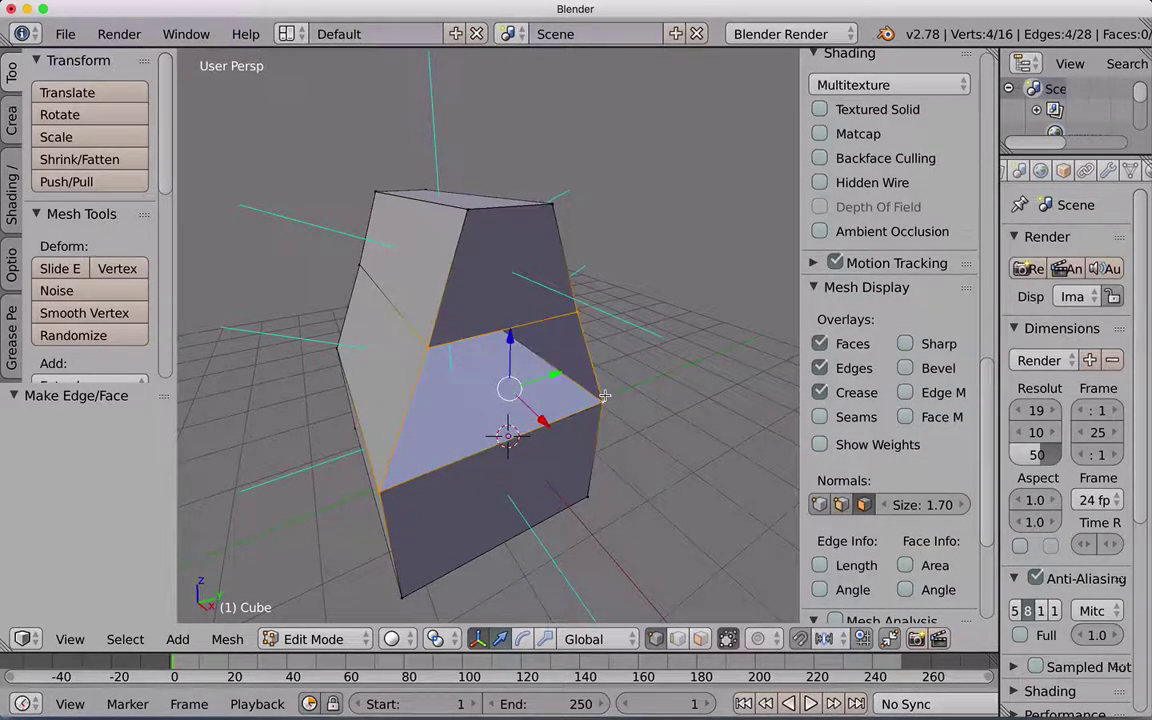
- Close the final face and return the 16-vertex, 16-face mesh to Object Mode
mouse_move(604, 395)
middle_down()
mouse_move(468, 357)
mouse_move(465, 345)
middle_up()
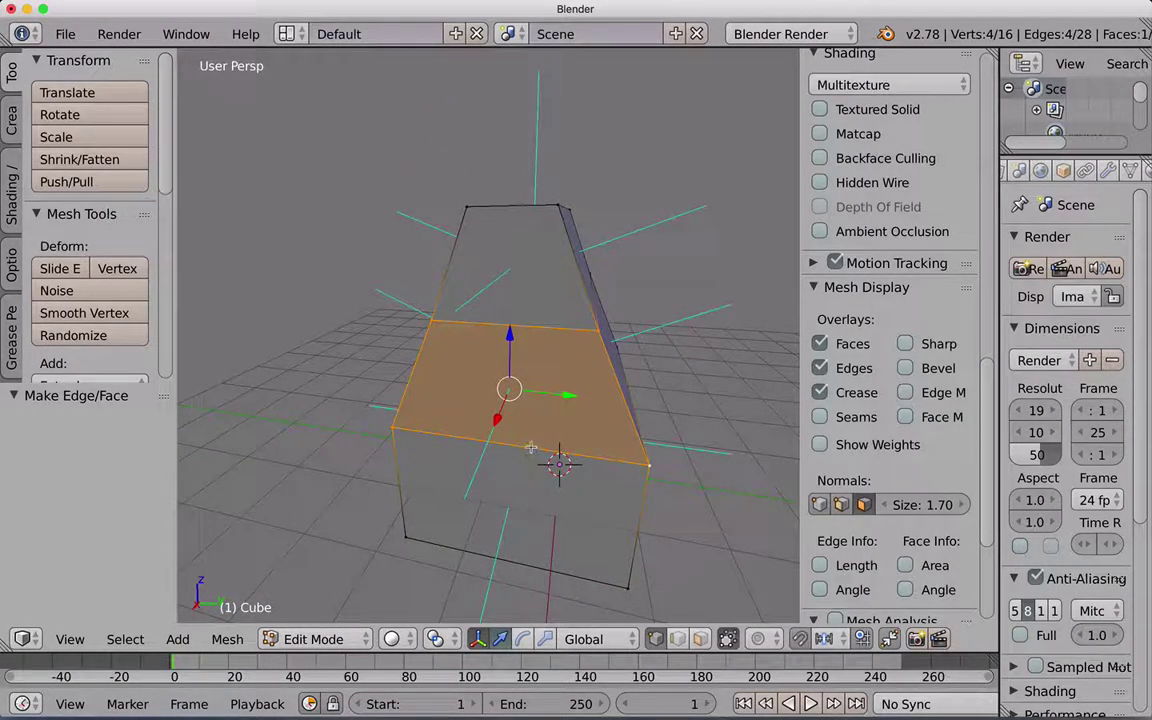
mouse_move(540, 444)
middle_down()
mouse_move(564, 435)
mouse_move(528, 442)
mouse_move(541, 440)
middle_up()
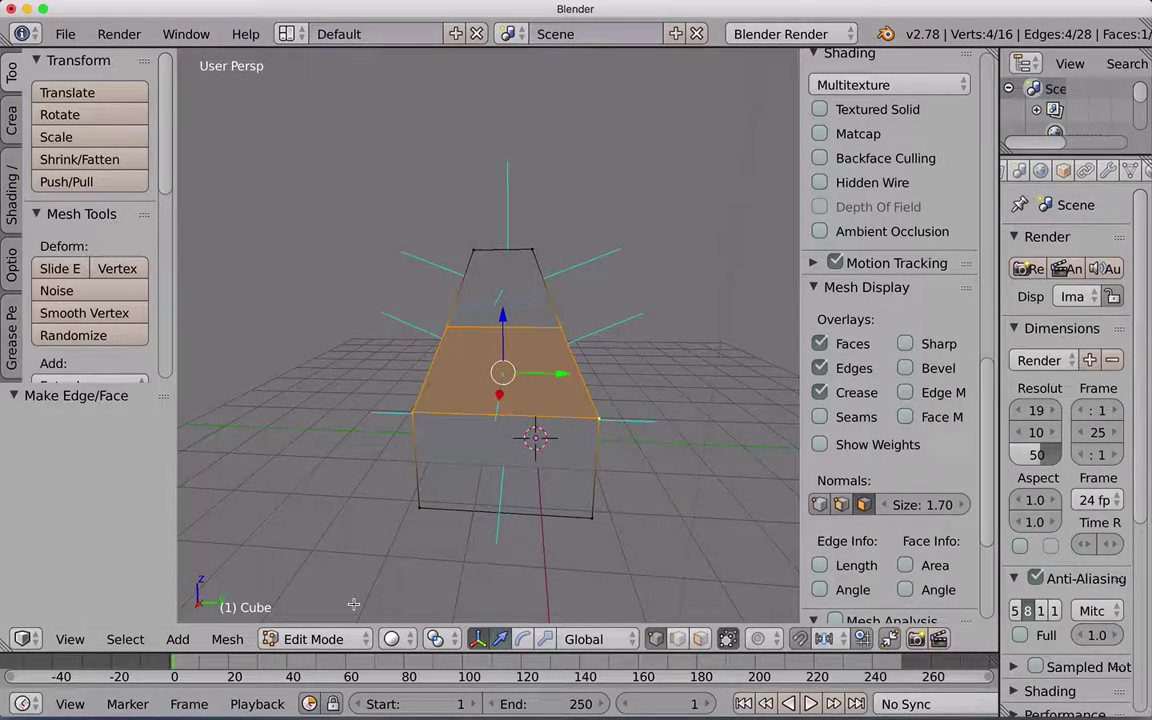
key(Tab)
middle_drag(508, 456, 473, 410)
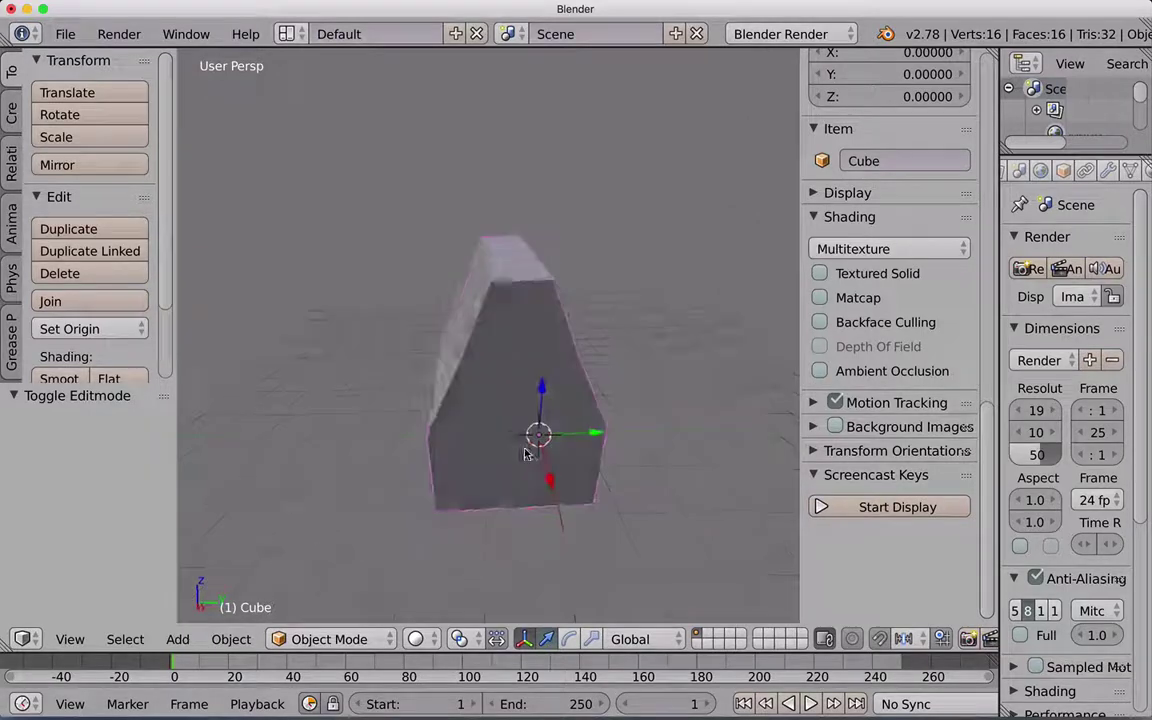
- Add a Solidify modifier to the cube and widen the Properties editor
click(1108, 171)
click(1065, 245)
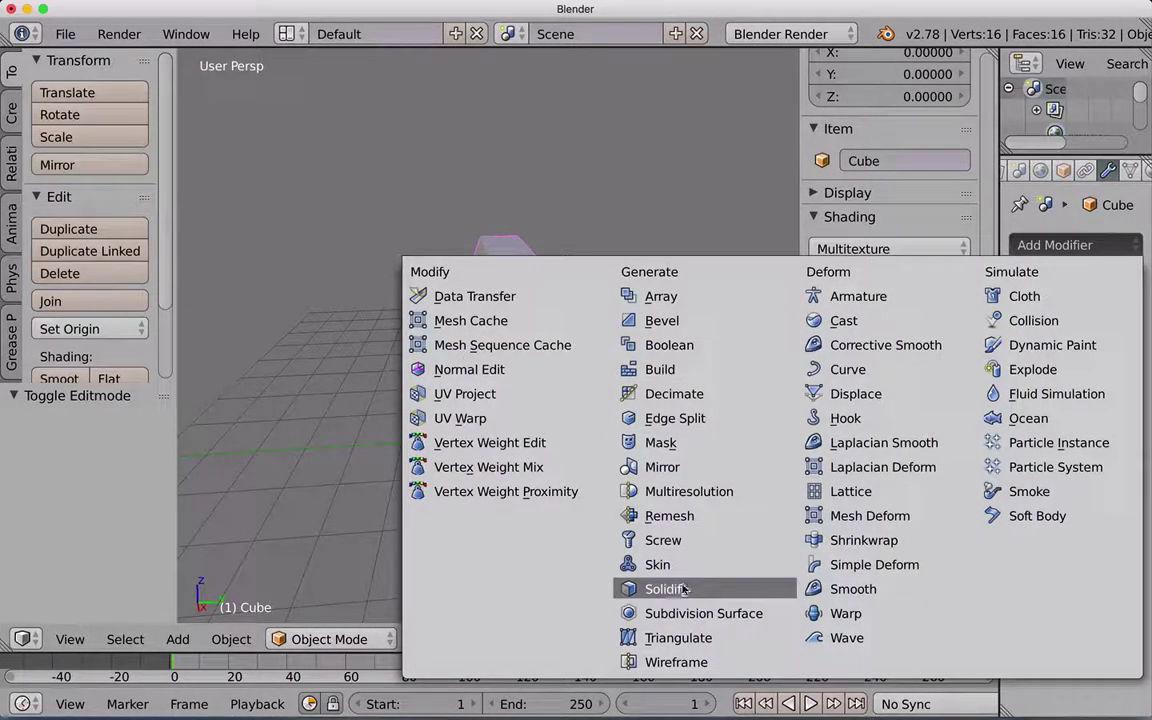
click(666, 589)
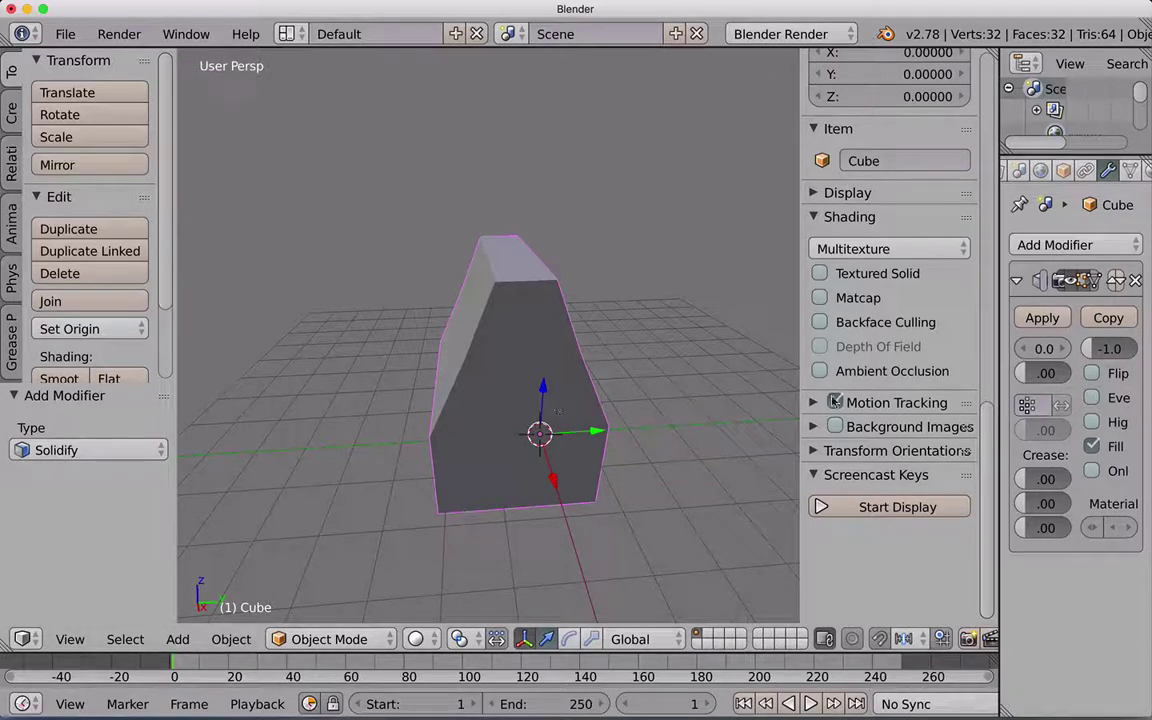
drag(998, 343, 888, 343)
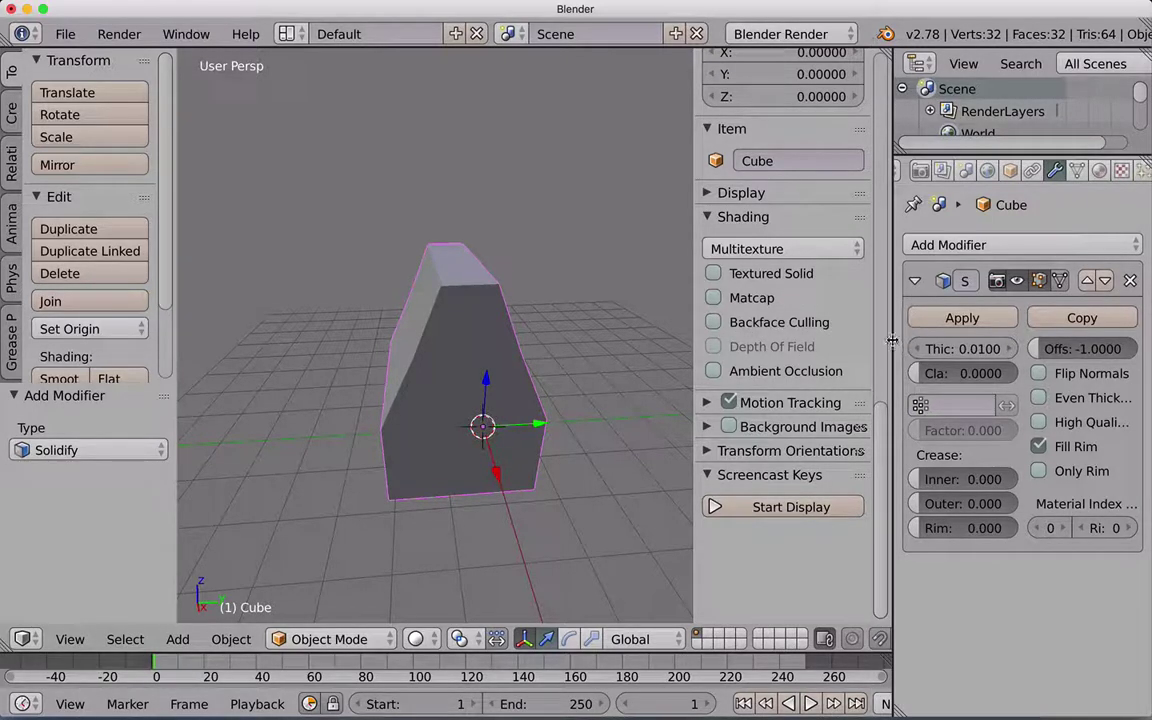
- Widen the Properties editor further and inspect the shell in wireframe and Edit Mode
drag(892, 340, 856, 340)
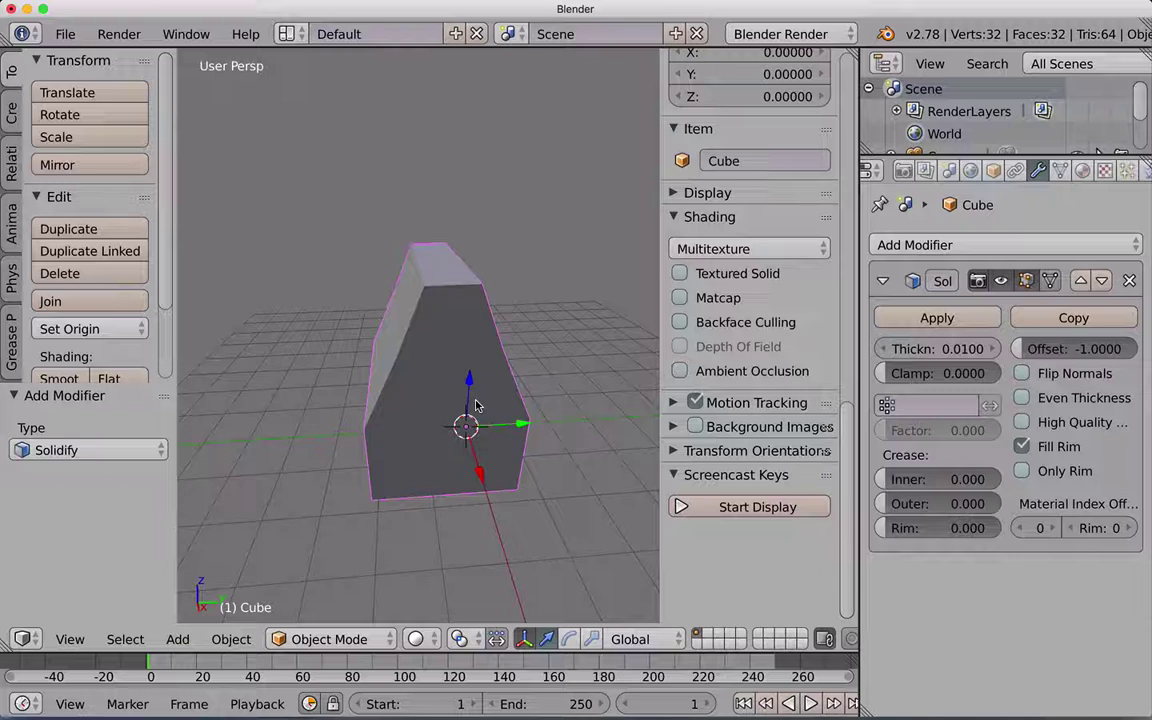
key(z)
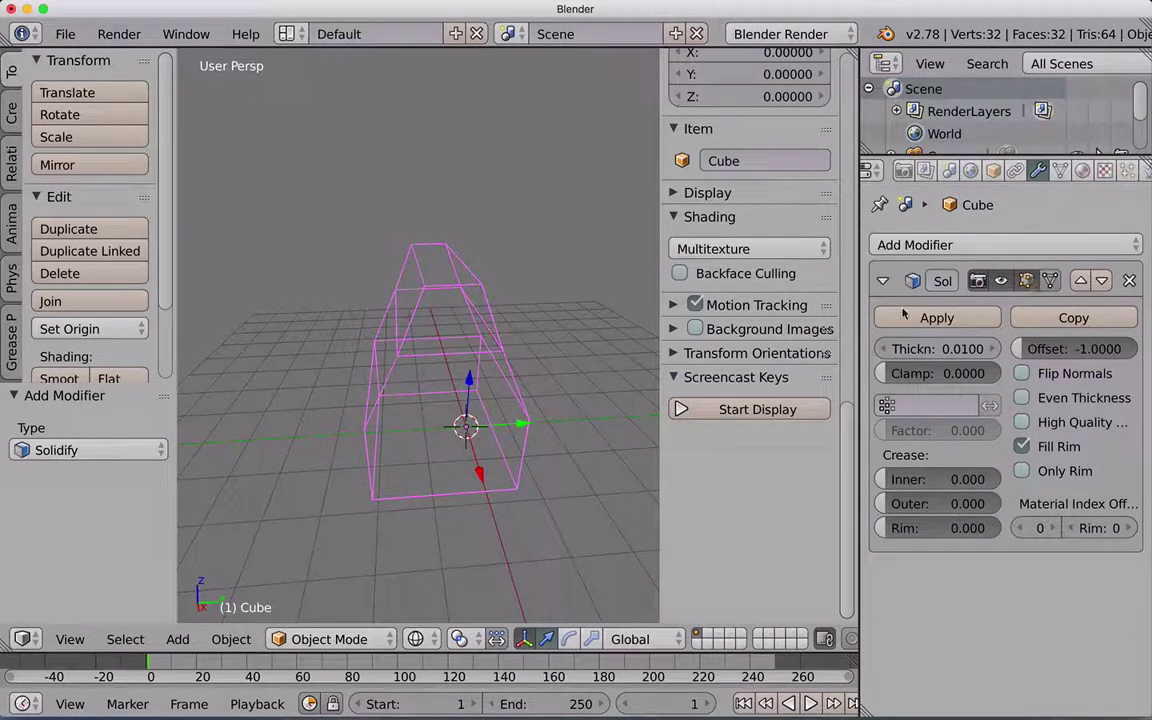
key(Tab)
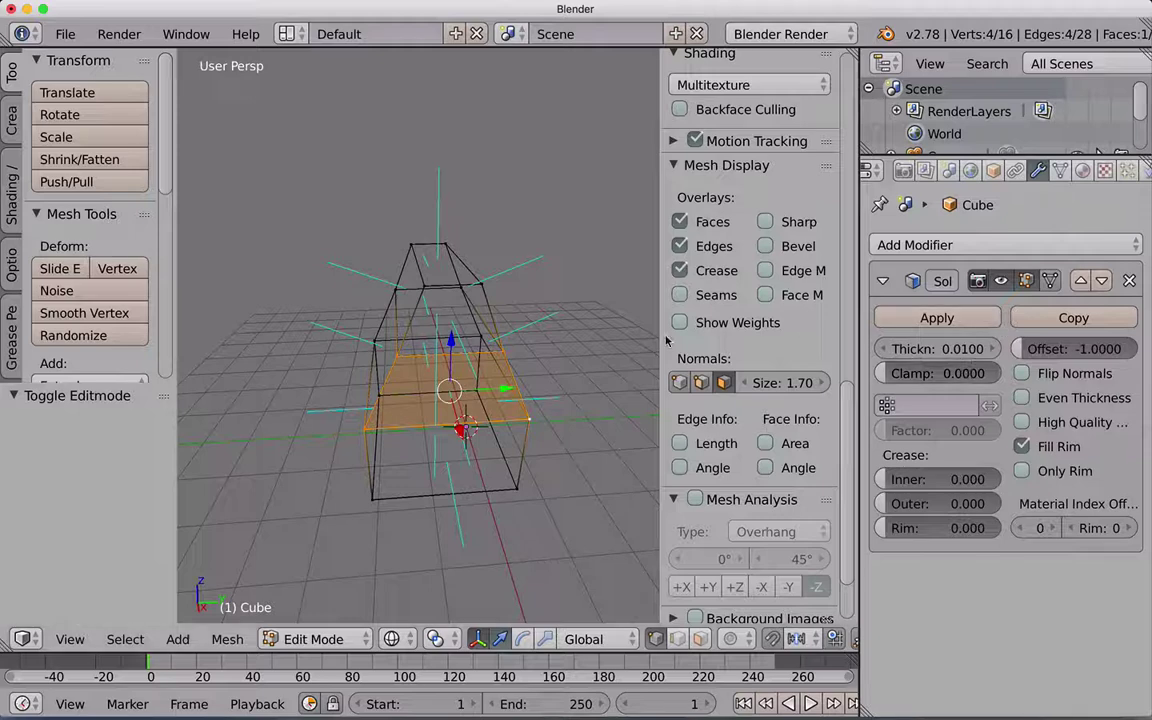
key(Tab)
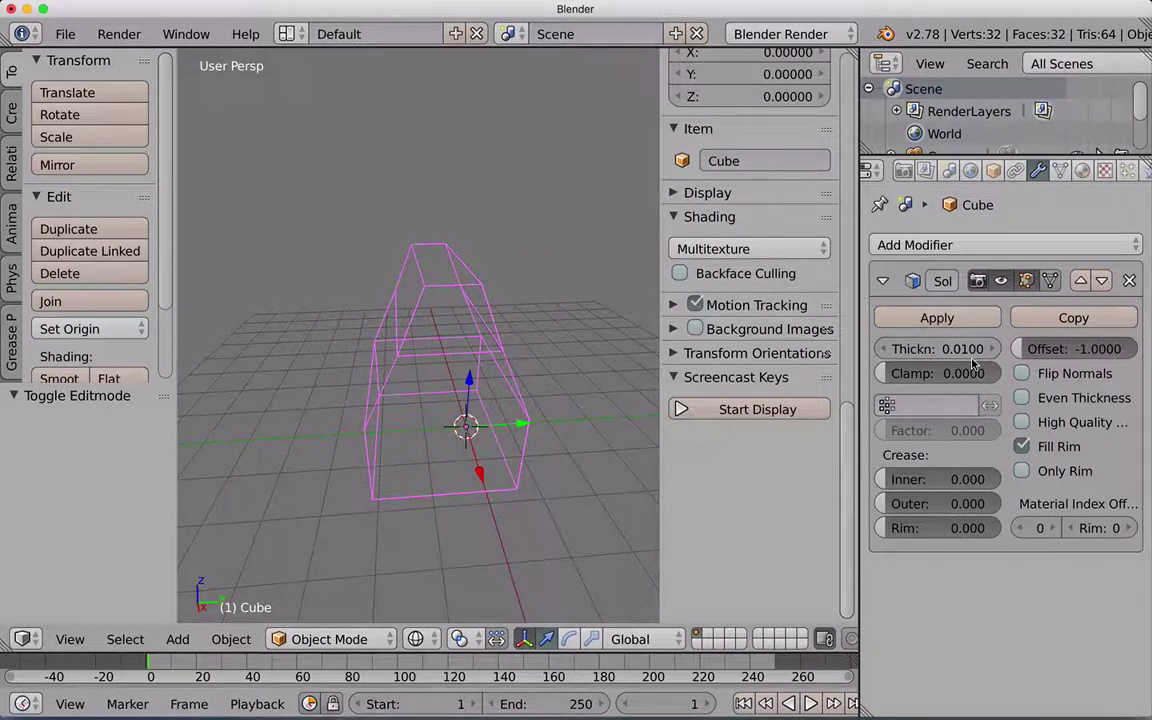
key(z)
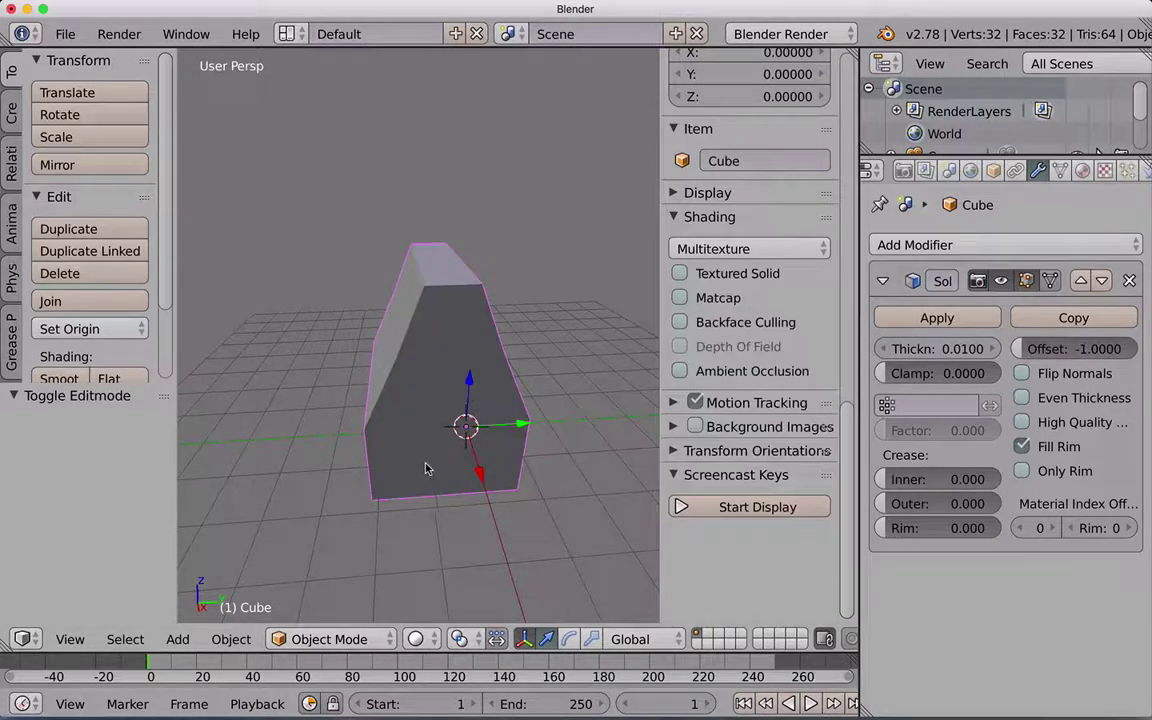
- Set the Solidify Thickness to 0.2 and go back into Edit Mode
click(958, 350)
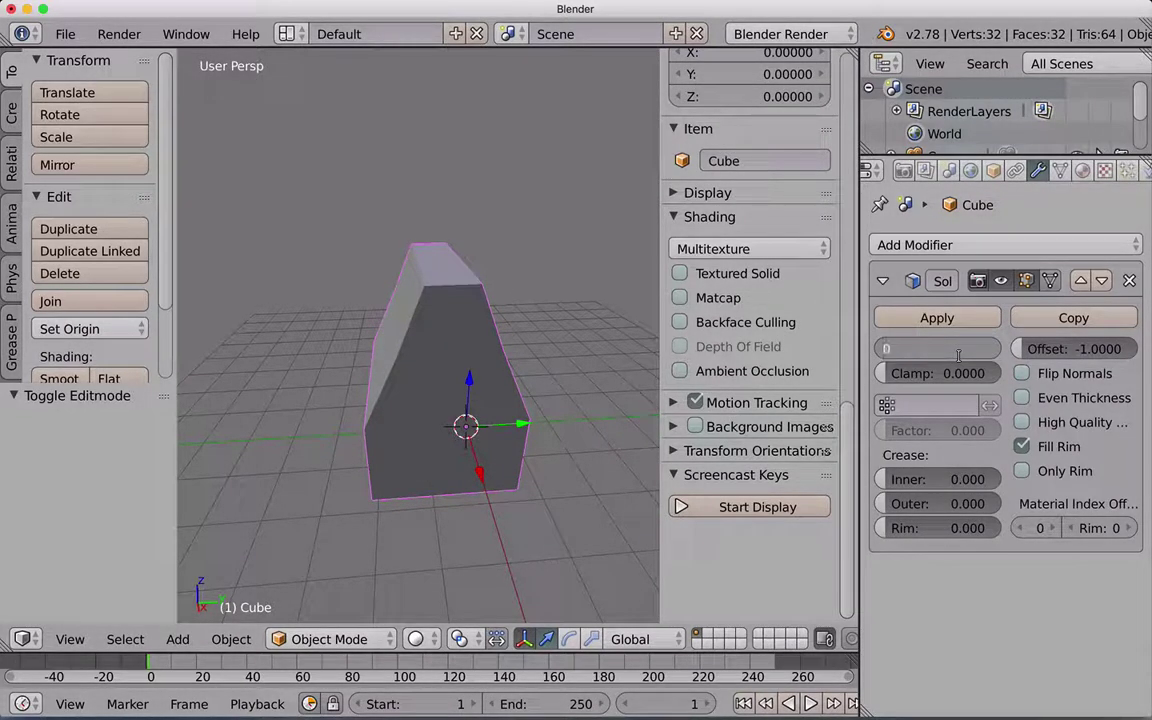
text(0.2)
key(Tab)
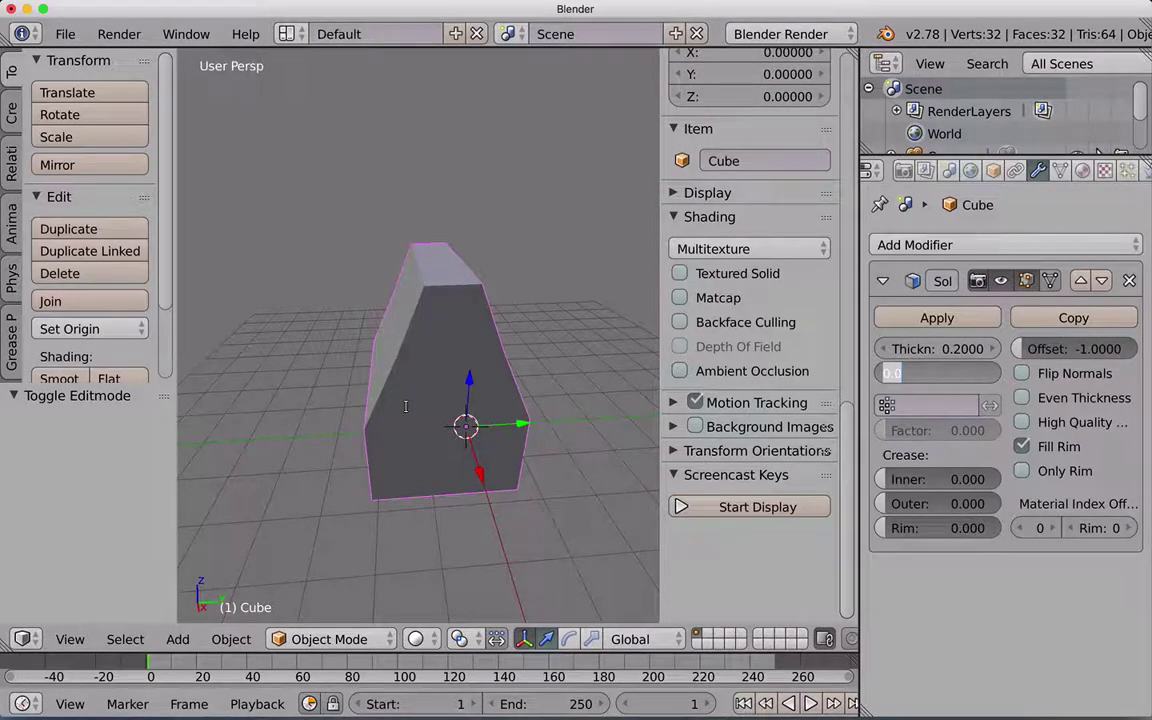
text(z)
key(Return)
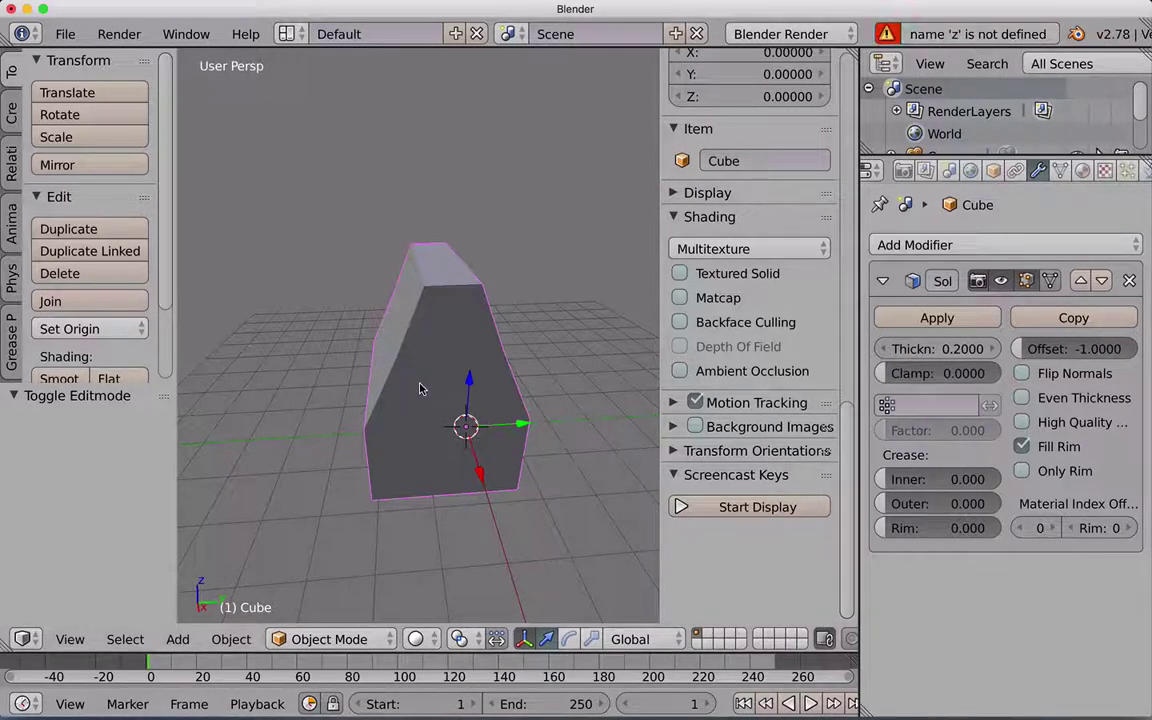
key(Tab)
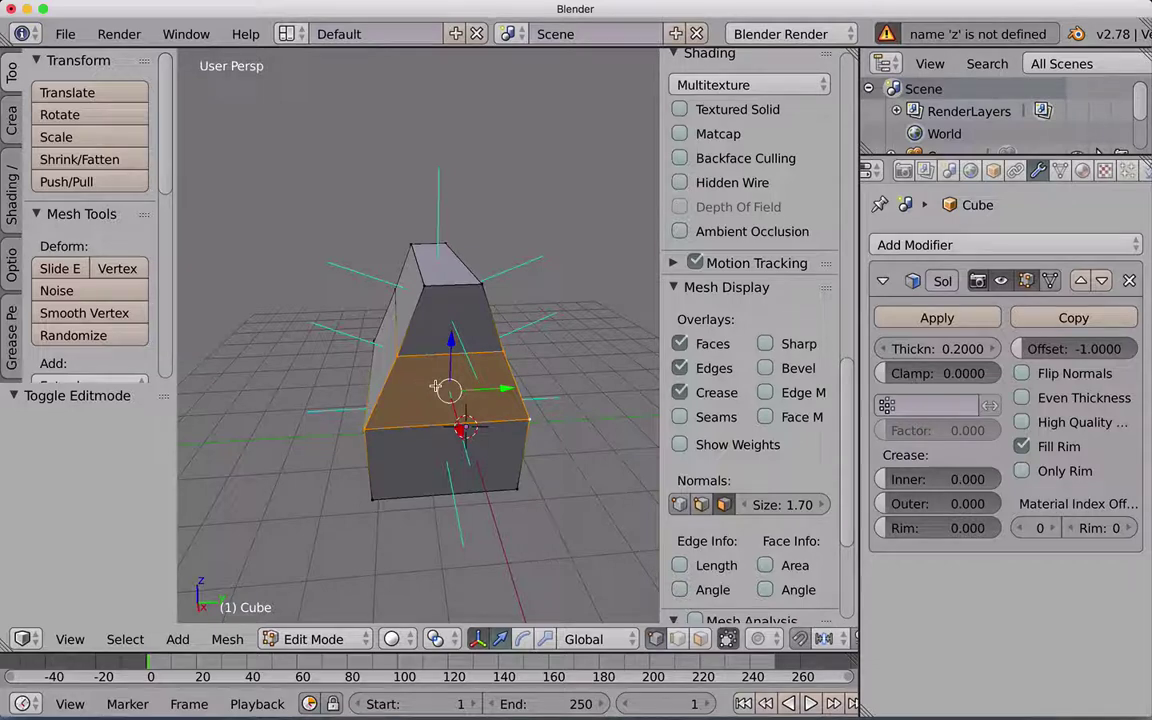
- Check the 0.2-thick walls in wireframe, then return to Object Mode with solid shading
key(z)
mouse_move(436, 386)
middle_down()
mouse_move(452, 352)
mouse_move(512, 338)
mouse_move(452, 405)
mouse_move(467, 346)
mouse_move(396, 367)
mouse_move(444, 322)
mouse_move(432, 302)
mouse_move(425, 347)
mouse_move(454, 353)
mouse_move(421, 343)
middle_up()
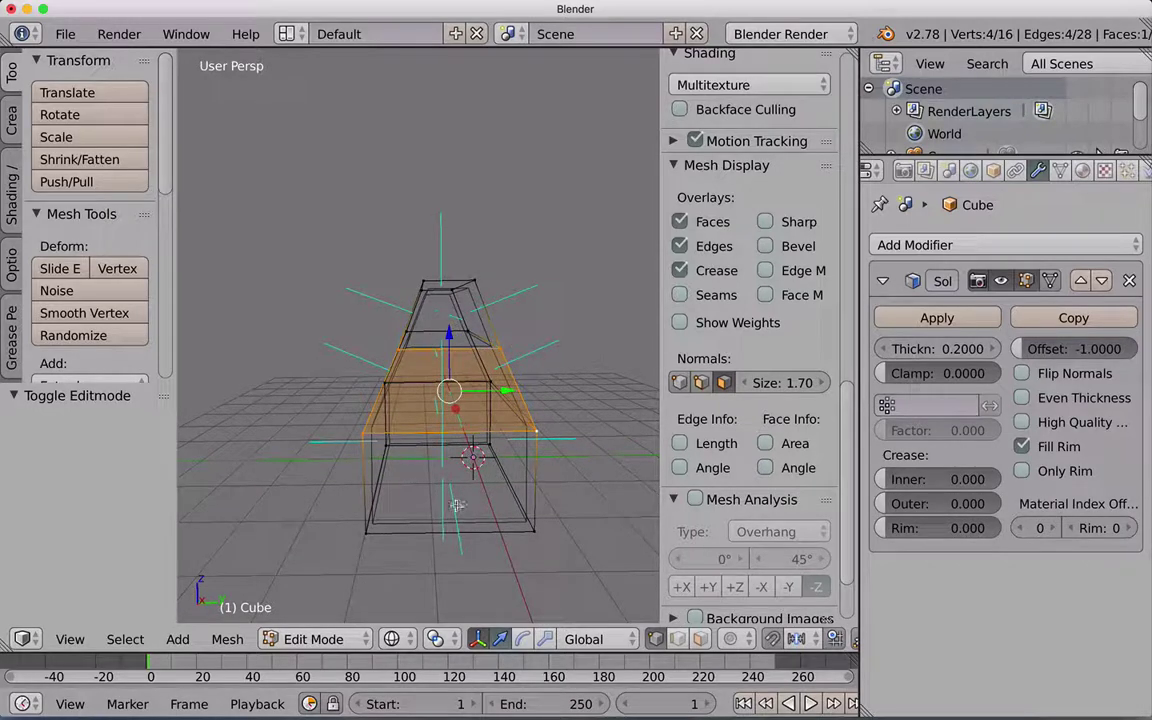
key(Tab)
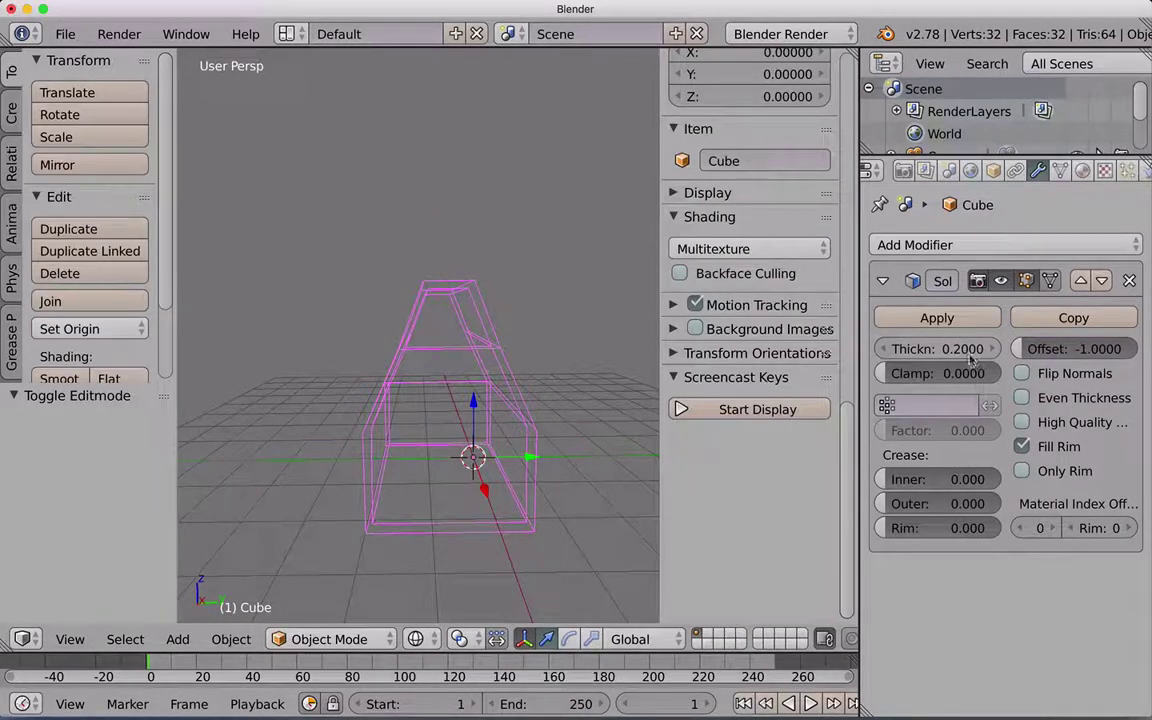
key(z)
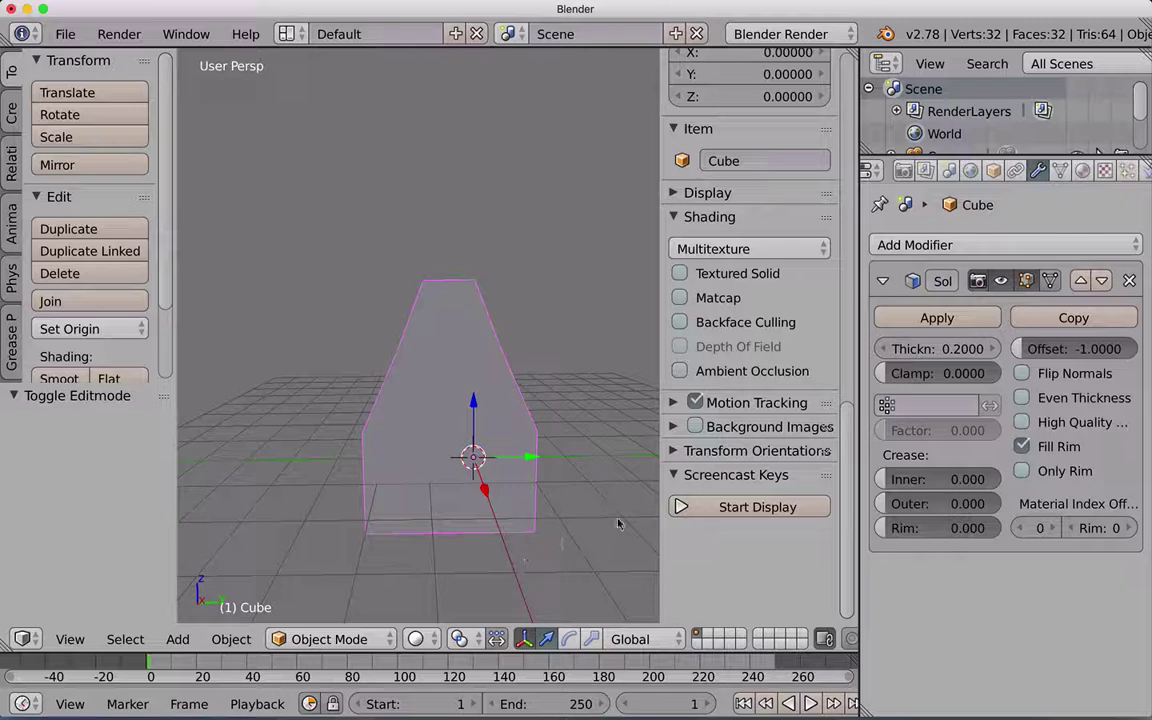
- Apply the Solidify modifier to the cube and enter Edit Mode on its 32-vertex shell
click(943, 318)
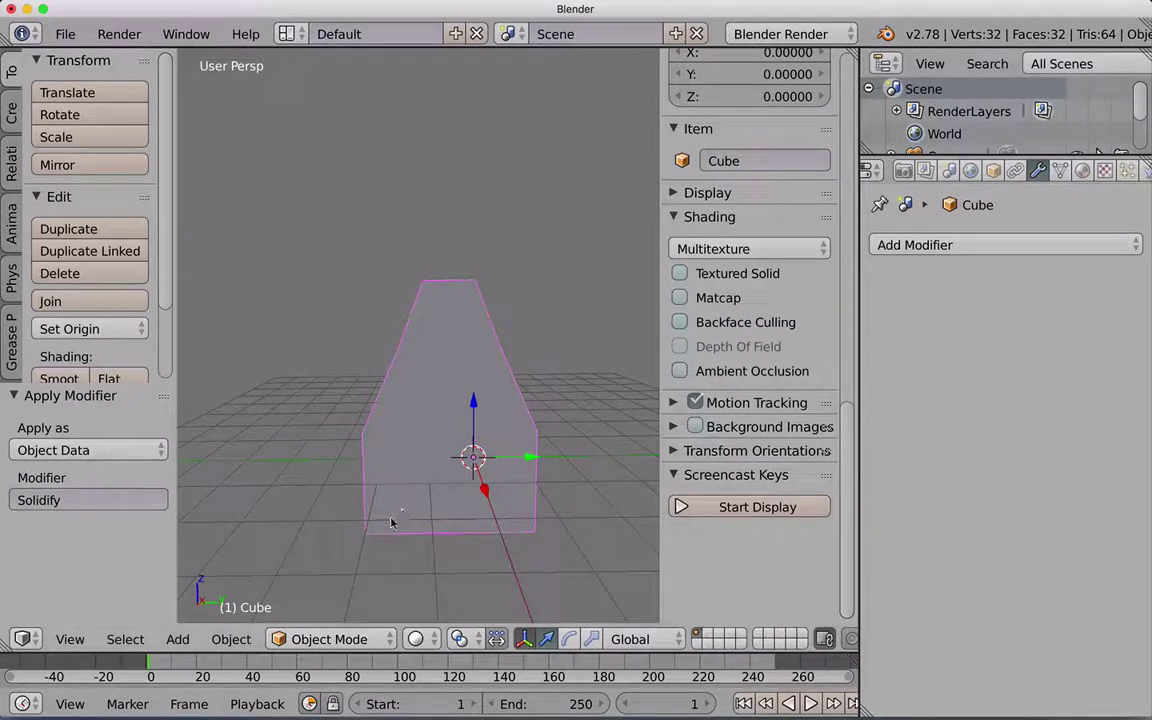
scroll(411, 522, up, 5)
scroll(406, 522, down, 5)
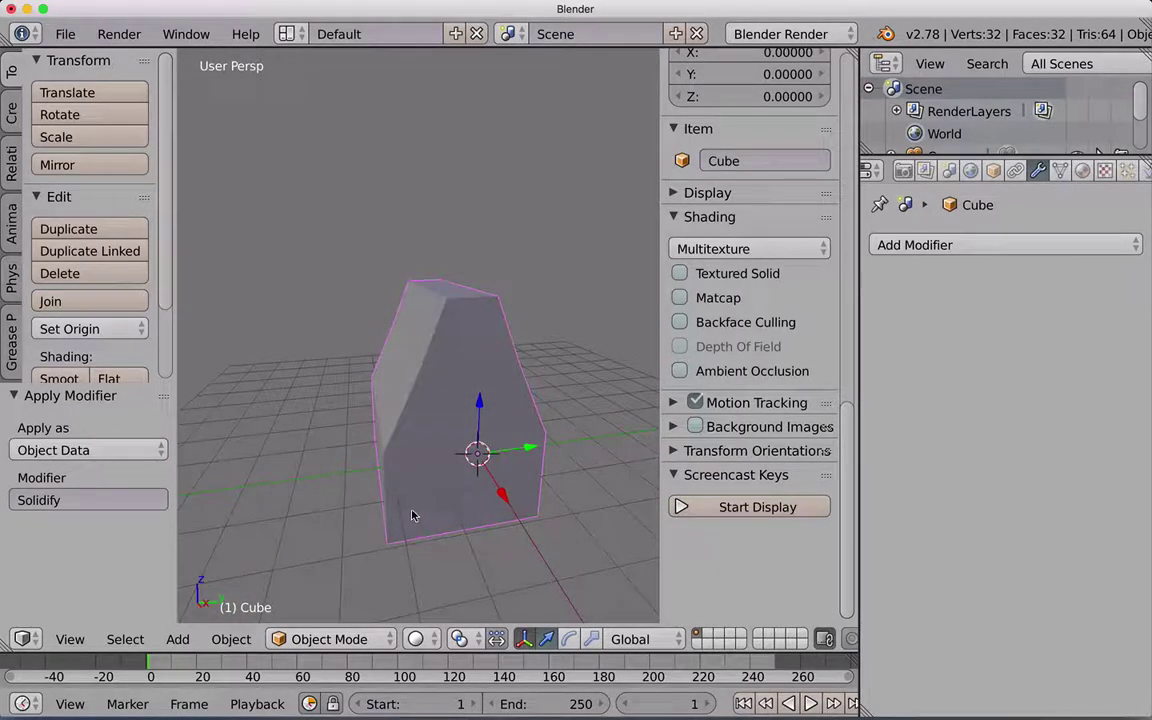
scroll(411, 515, up, 2)
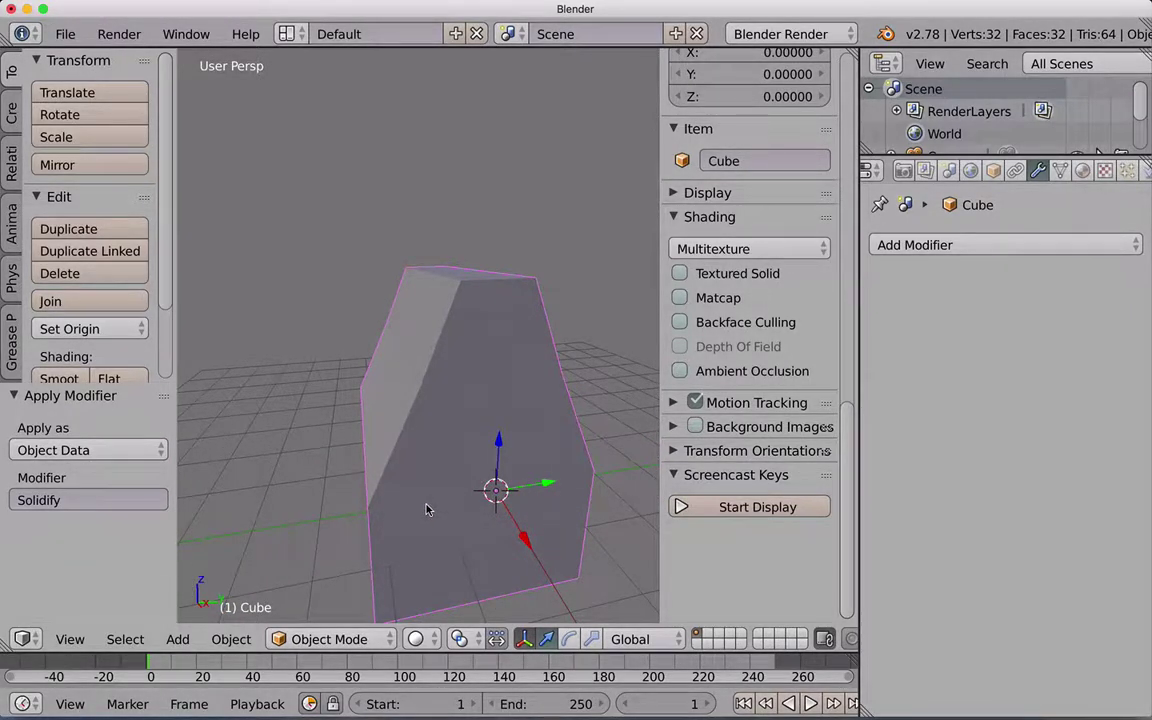
key(Tab)
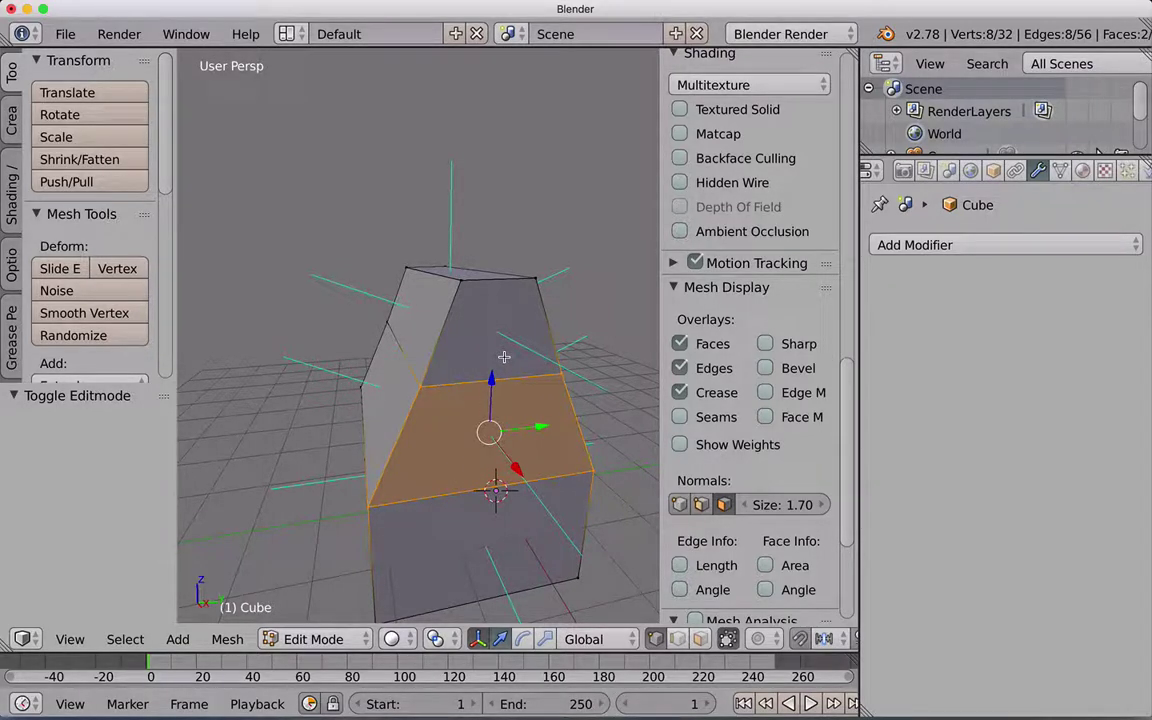
- In face select mode, delete the cube's upper front face and the inner top face
key(3)
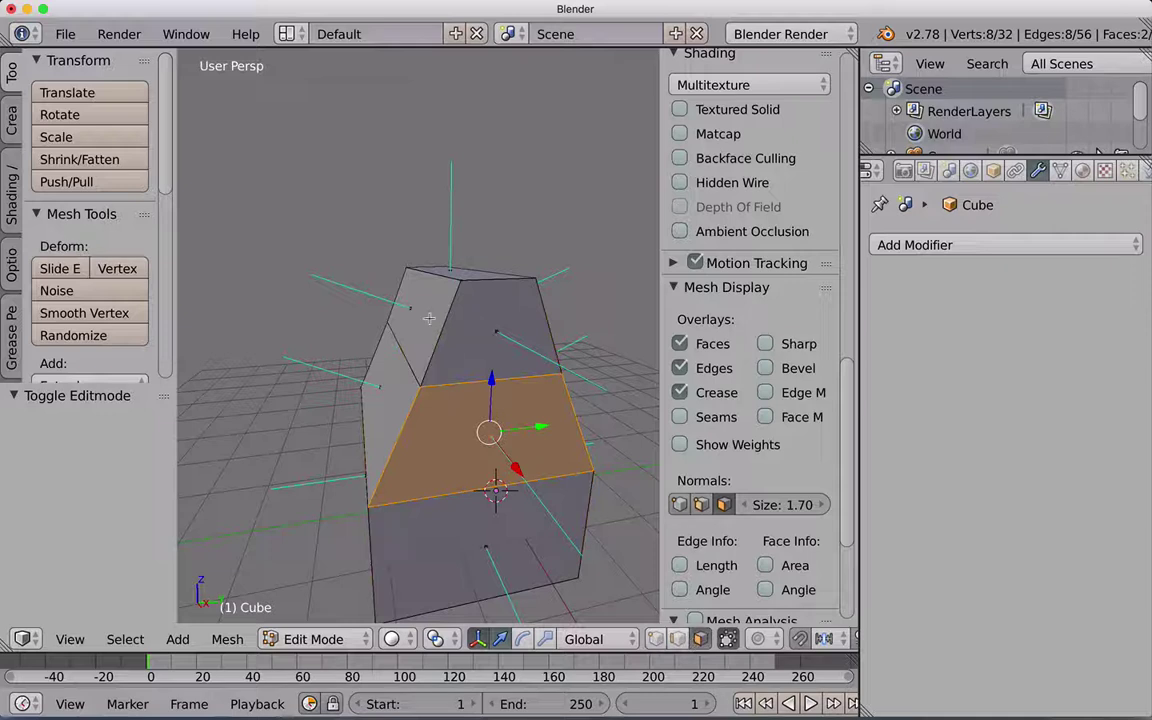
right_click(500, 332)
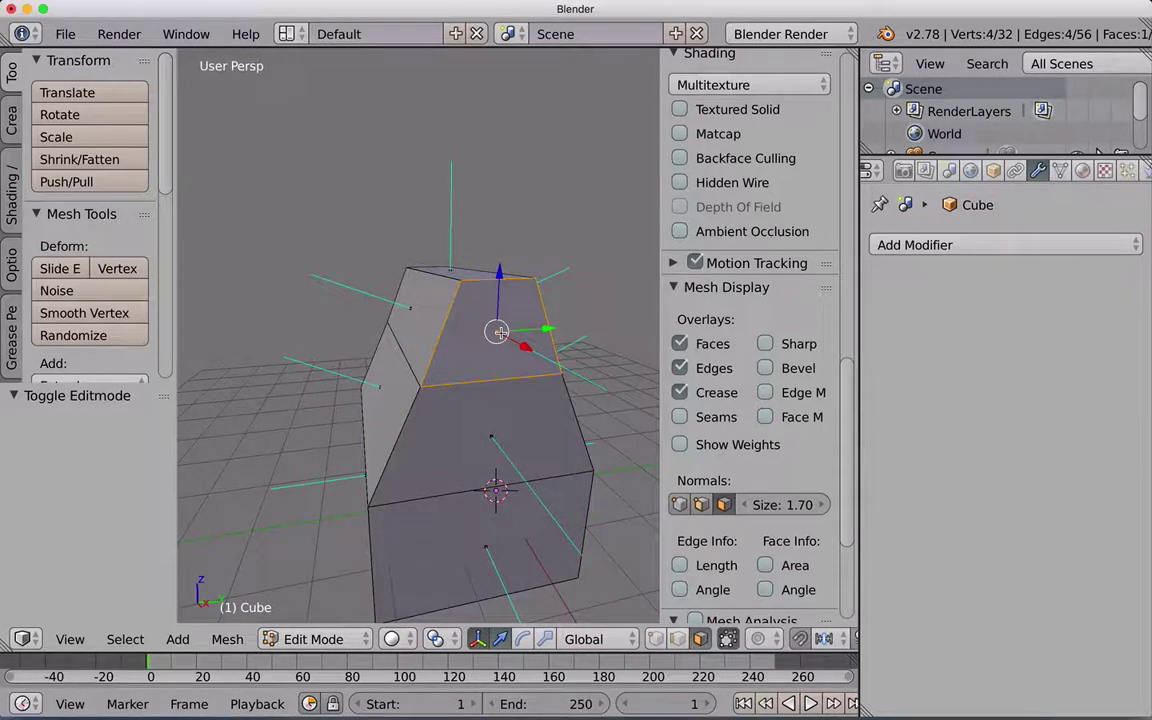
key(x)
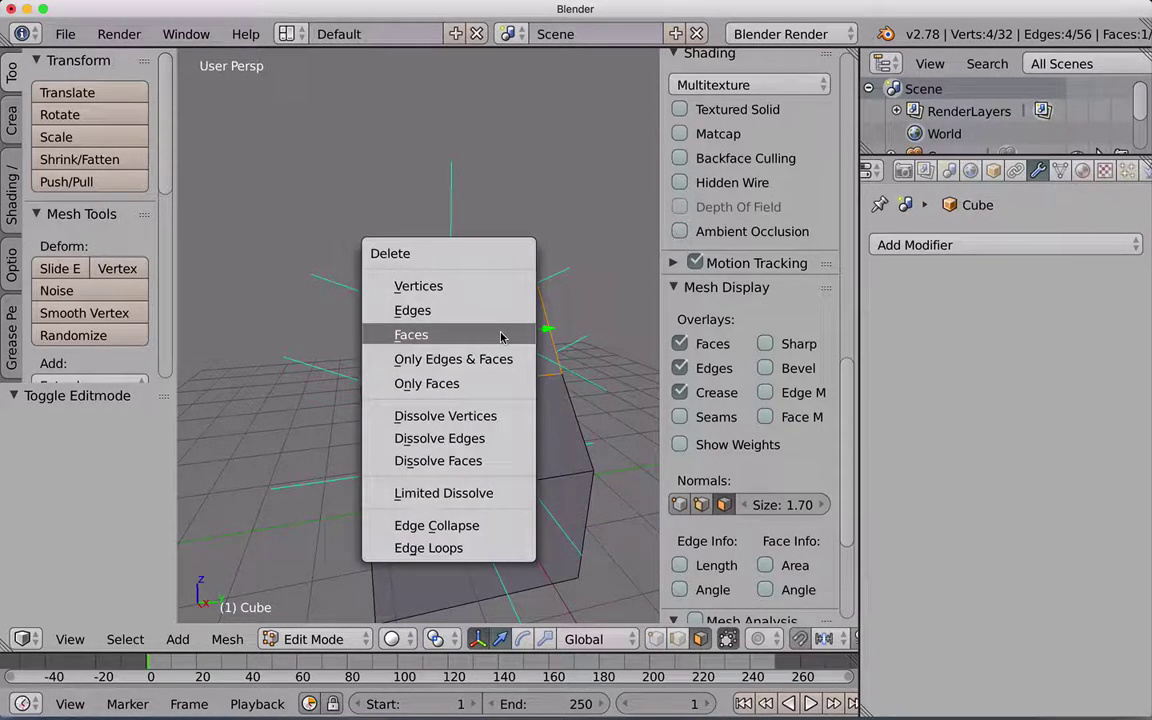
click(500, 336)
mouse_move(499, 329)
middle_down()
mouse_move(483, 341)
mouse_move(488, 352)
mouse_move(496, 342)
mouse_move(481, 337)
mouse_move(495, 346)
middle_up()
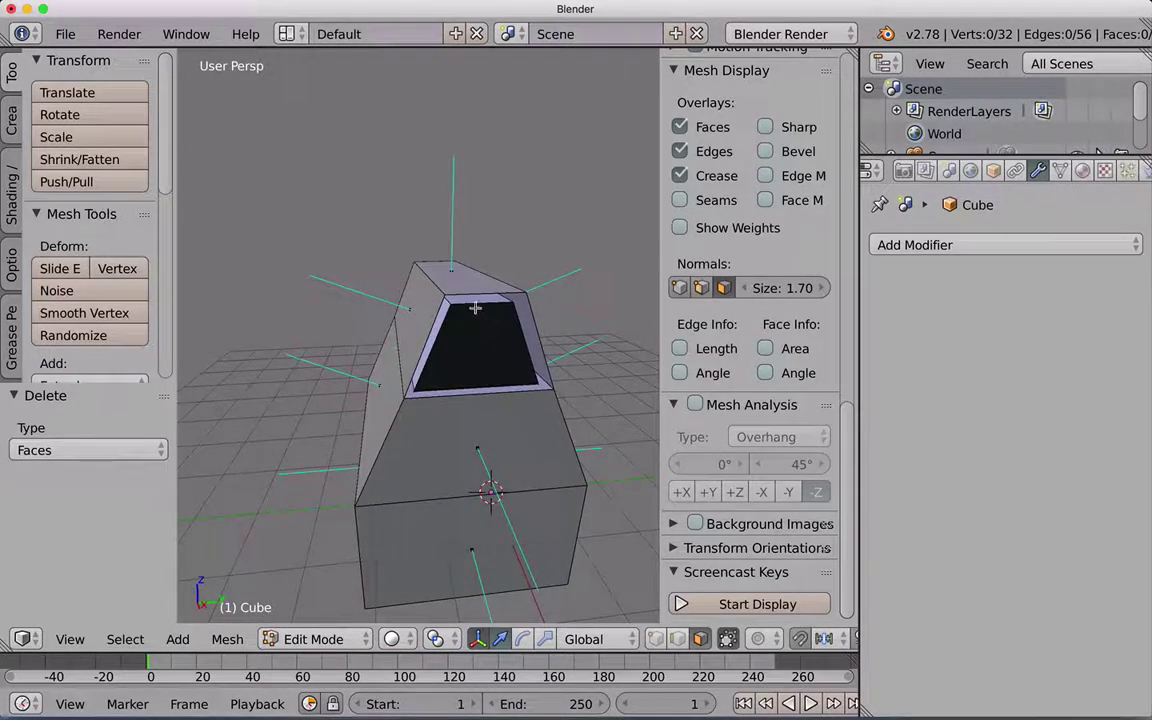
middle_drag(463, 427, 452, 427)
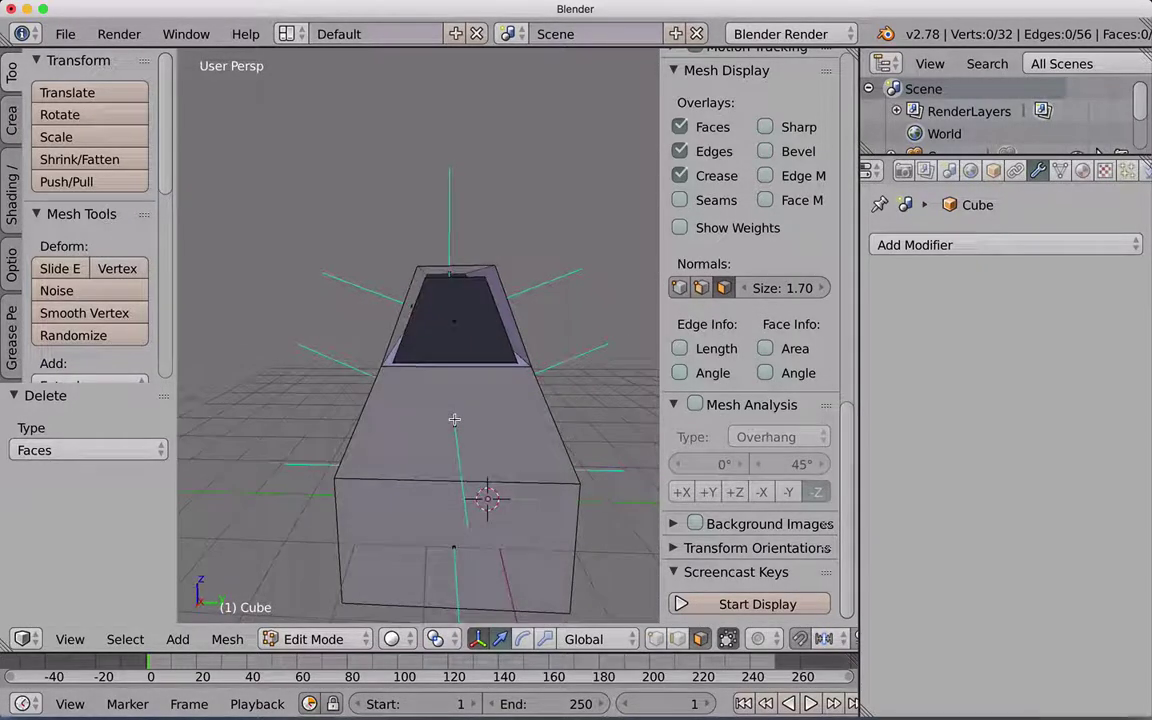
right_click(454, 345)
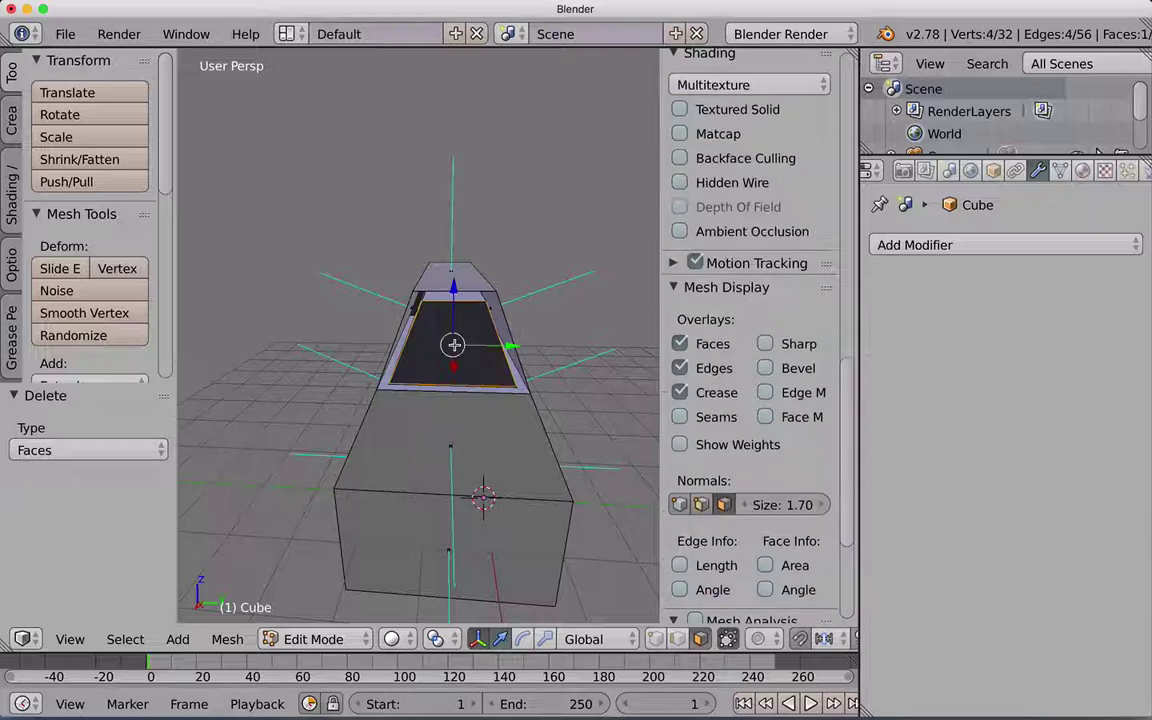
key(x)
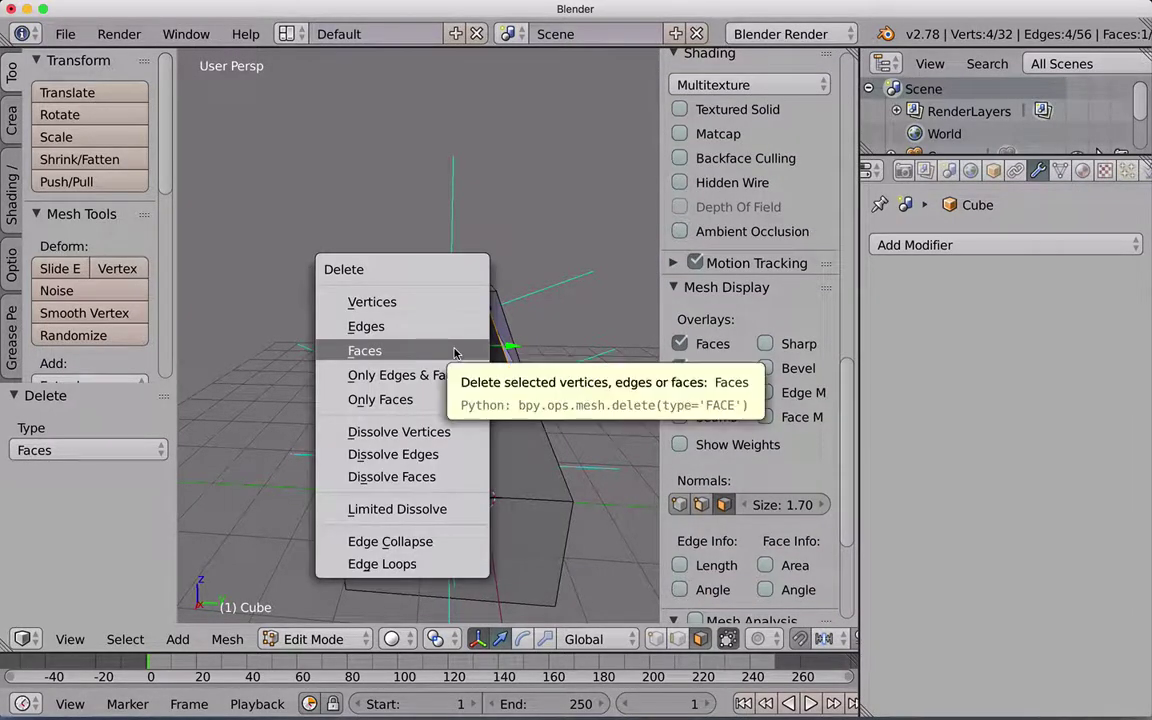
click(455, 352)
mouse_move(442, 380)
middle_down()
mouse_move(442, 370)
mouse_move(337, 376)
mouse_move(451, 372)
middle_up()
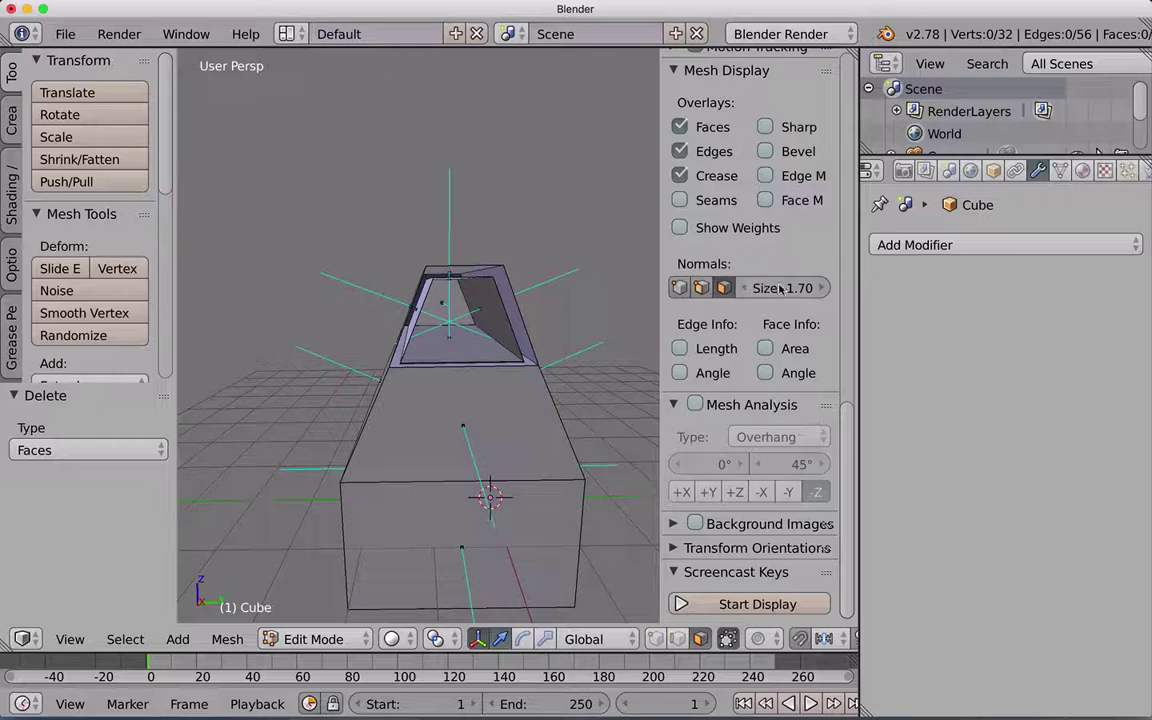
- Shorten the displayed normal lines to 0.30 and zoom in on the mesh
drag(781, 288, 711, 288)
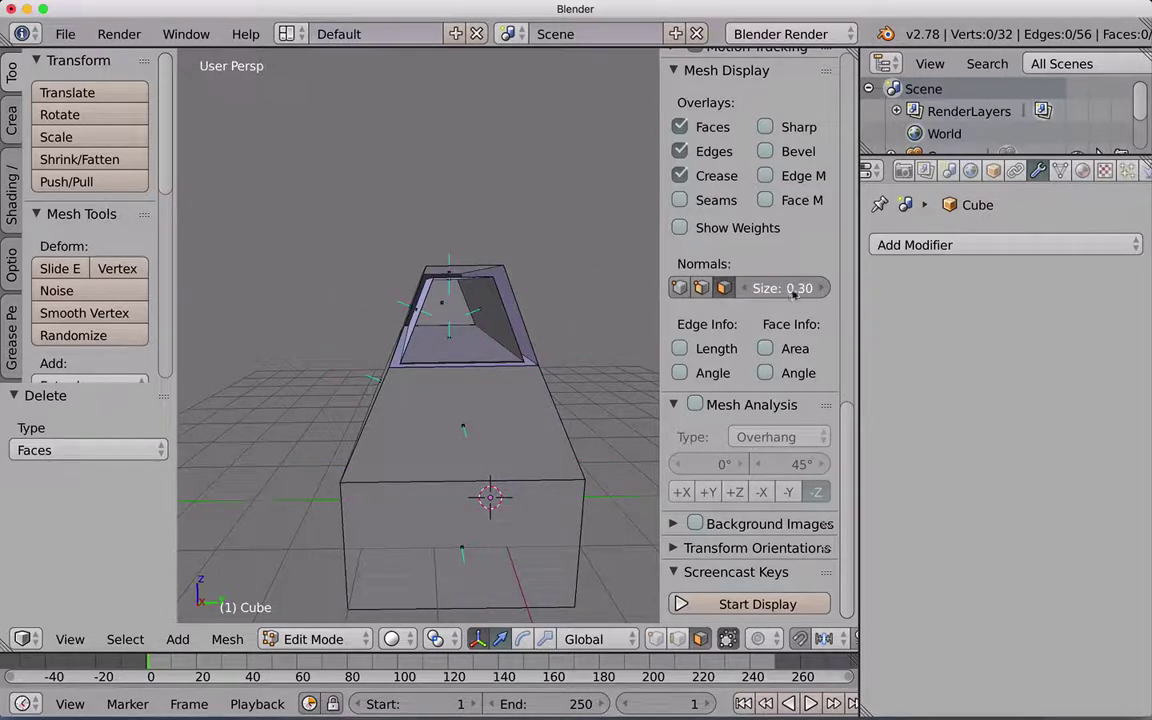
scroll(448, 336, up, 2)
scroll(470, 350, up, 3)
scroll(483, 340, up, 2)
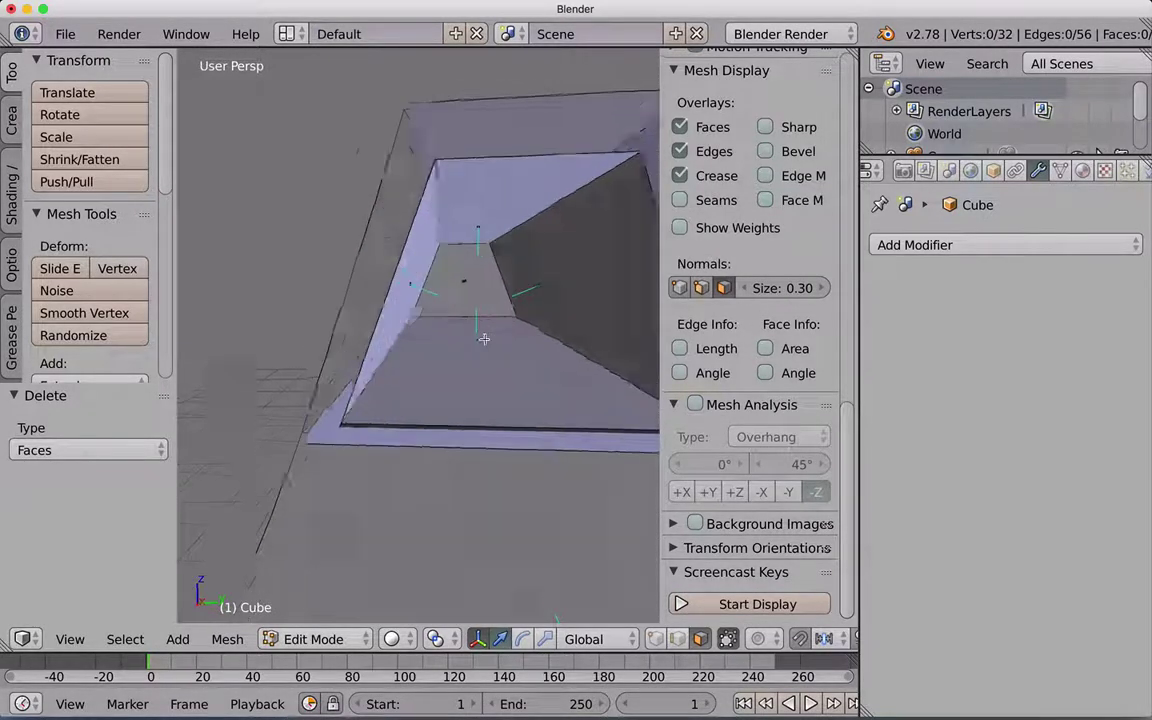
scroll(480, 335, down, 3)
scroll(483, 340, up, 3)
scroll(485, 347, up, 3)
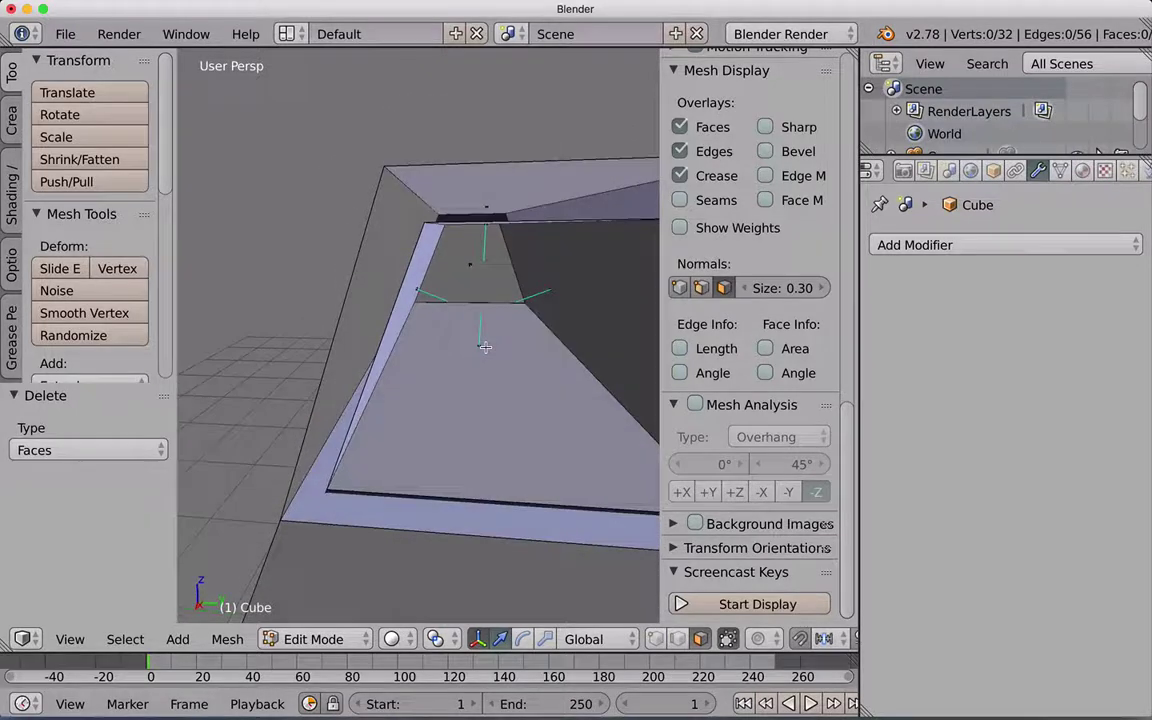
scroll(484, 348, up, 2)
scroll(483, 346, down, 2)
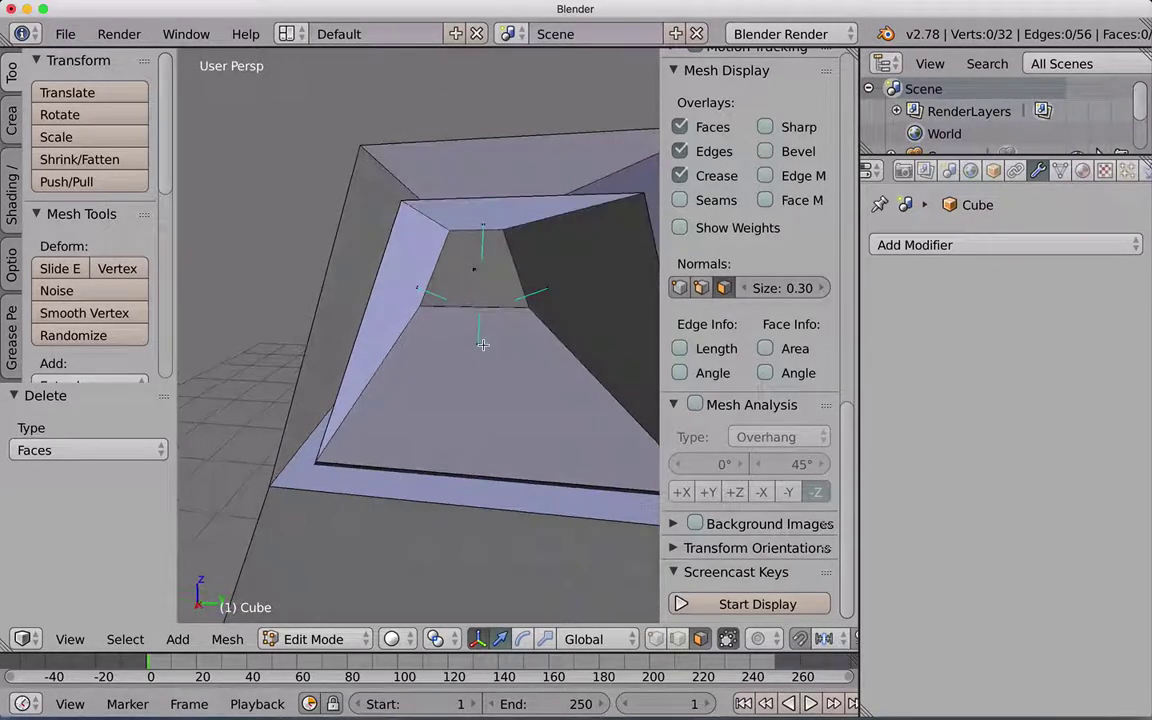
scroll(470, 380, down, 4)
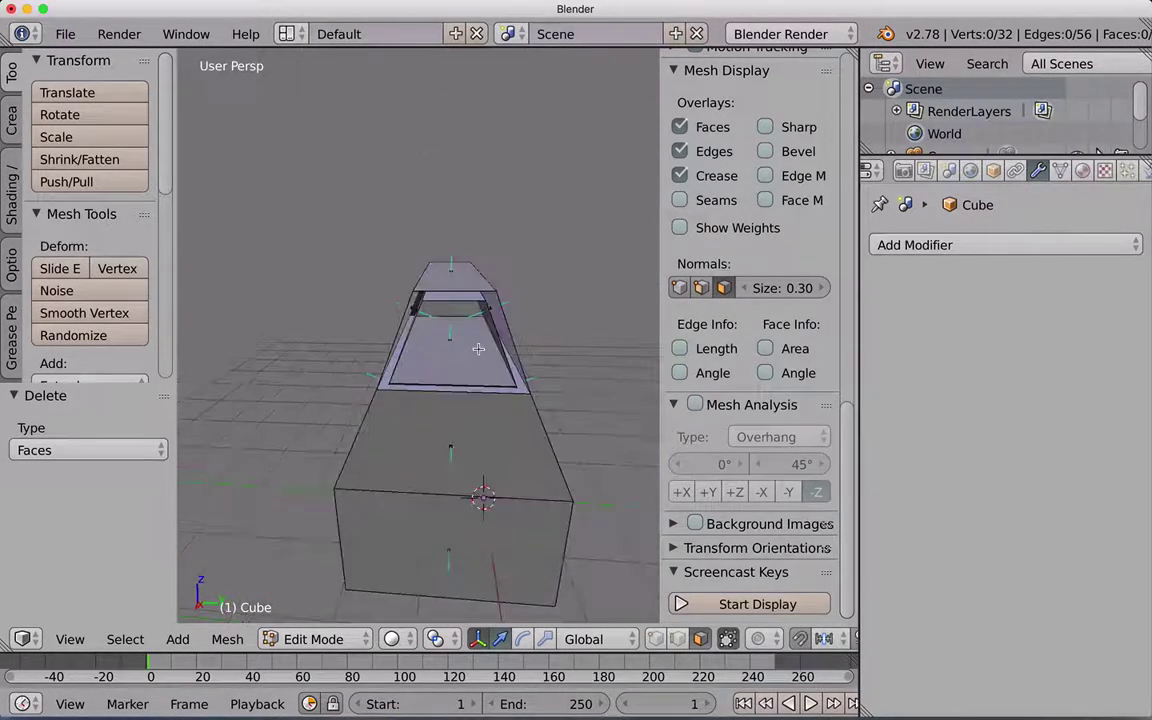
- Delete the mesh's top face and the inner roof face
right_click(457, 445)
key(x)
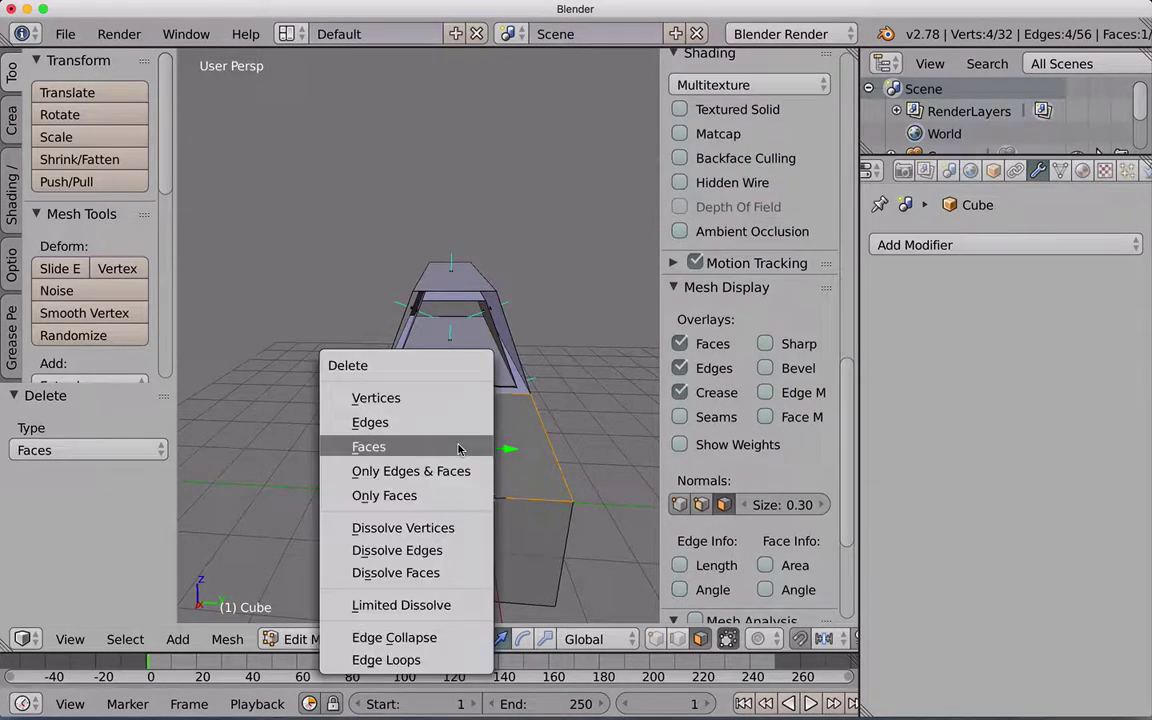
click(430, 449)
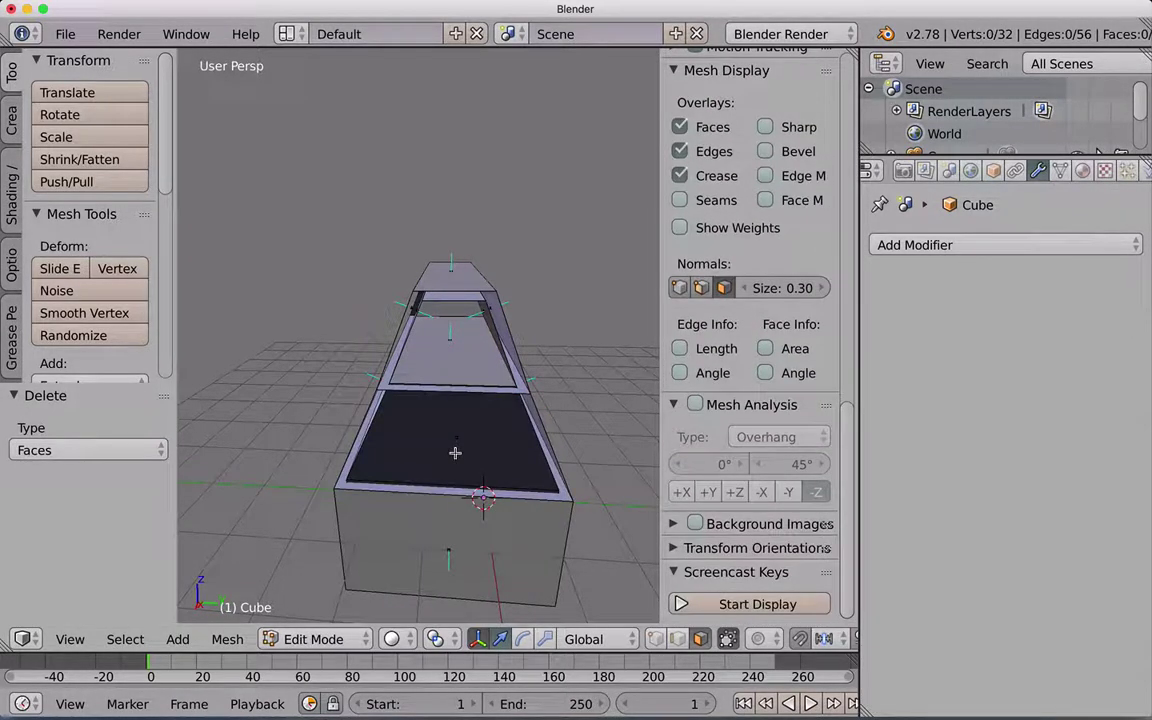
middle_drag(462, 451, 468, 443)
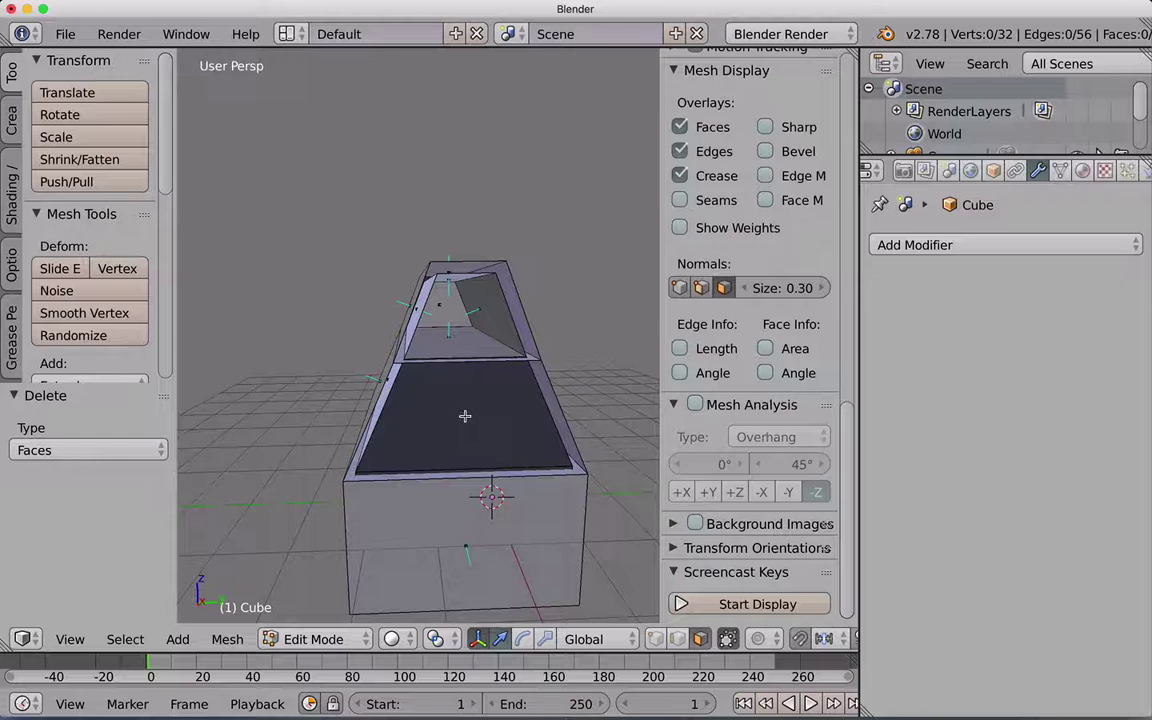
right_click(465, 416)
key(x)
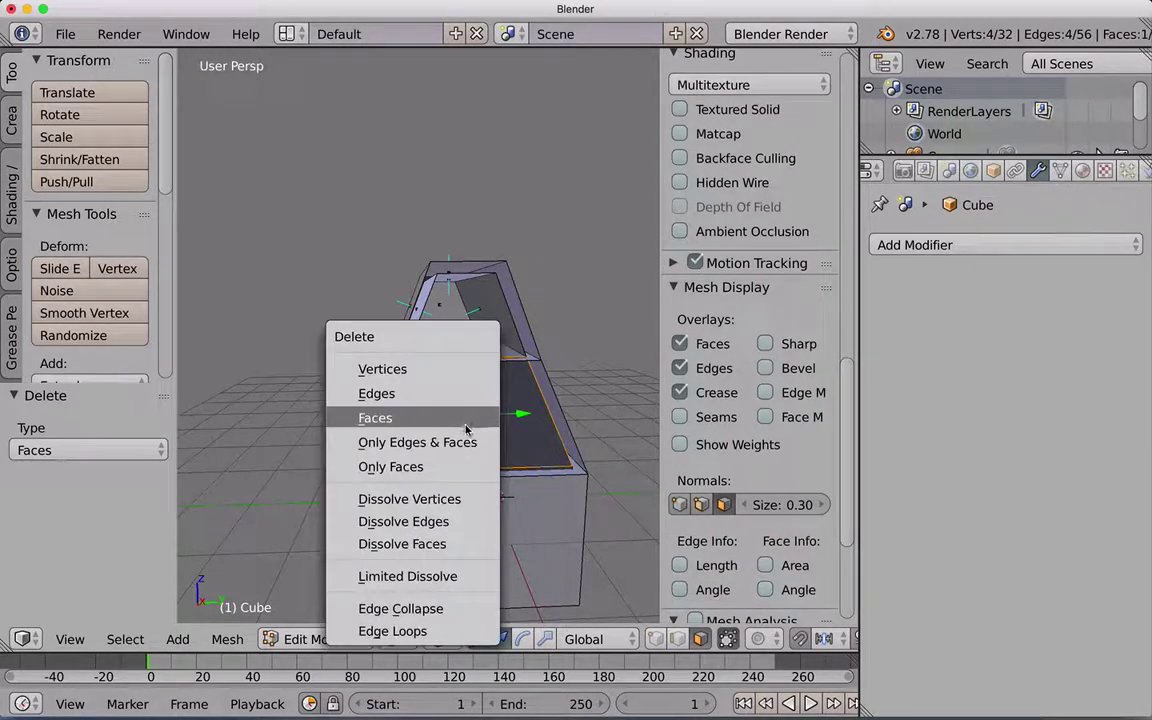
click(465, 418)
middle_drag(465, 430, 461, 394)
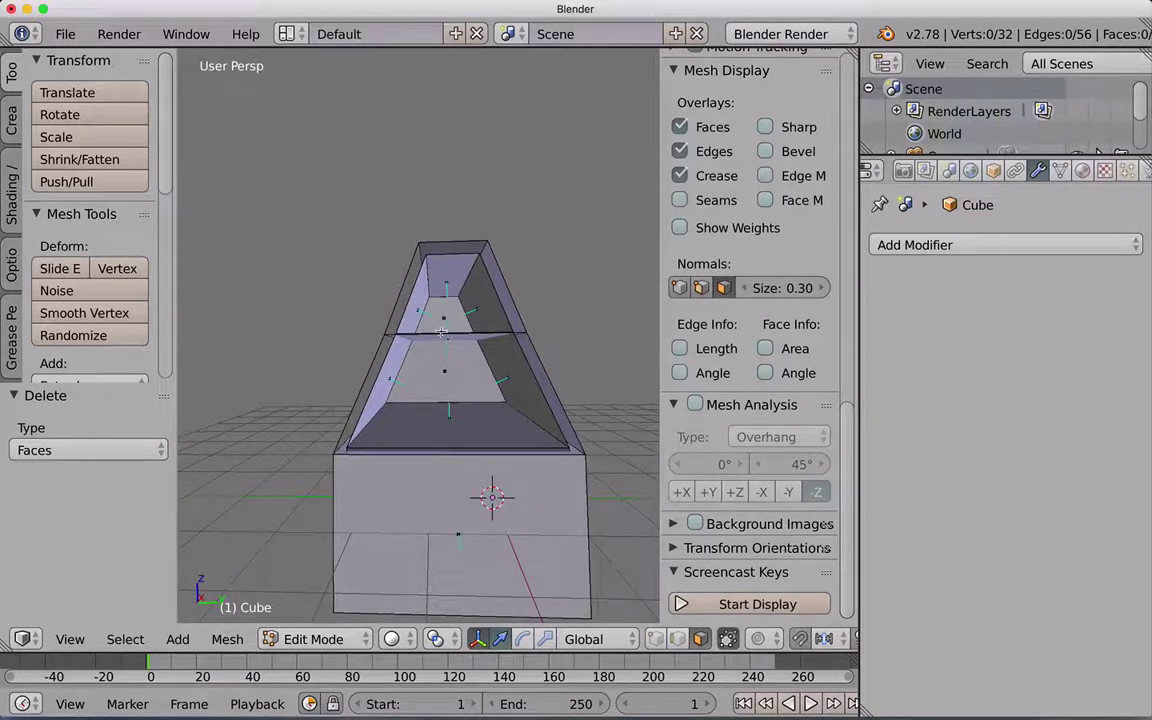
scroll(468, 408, up, 5)
mouse_move(468, 404)
middle_down()
mouse_move(497, 431)
mouse_move(494, 420)
mouse_move(488, 441)
middle_up()
scroll(470, 410, down, 4)
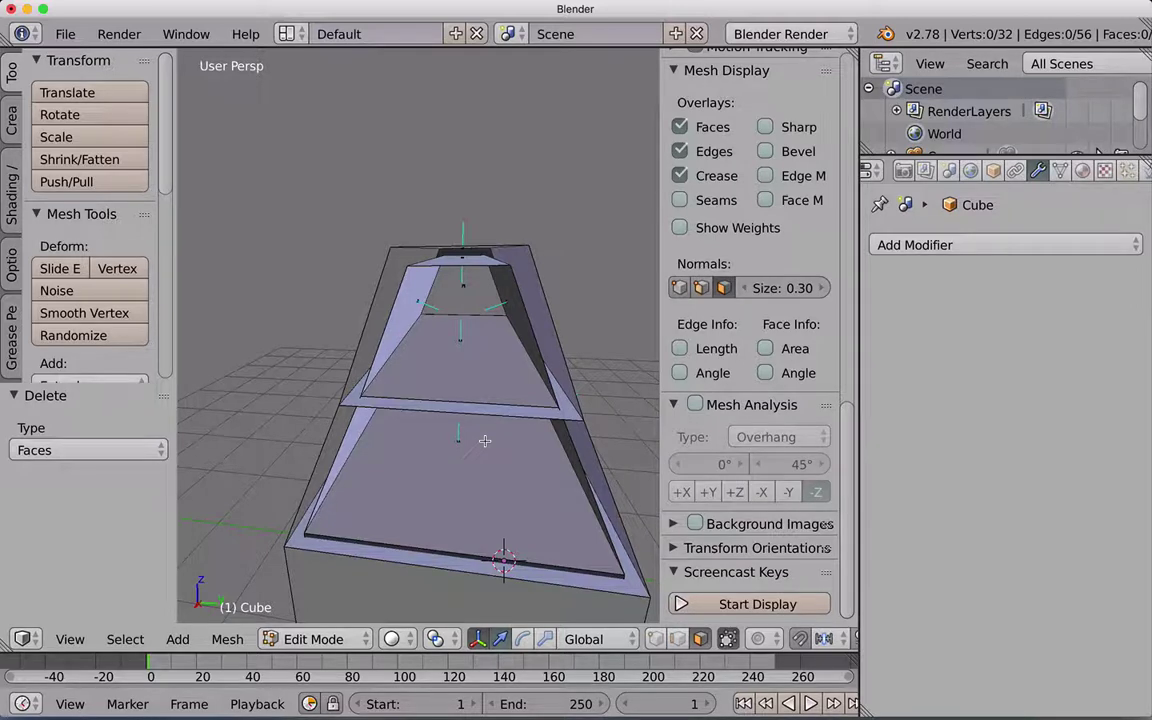
- Undo the face deletions with Ctrl+Z to restore the flat closed top
right_click(484, 440)
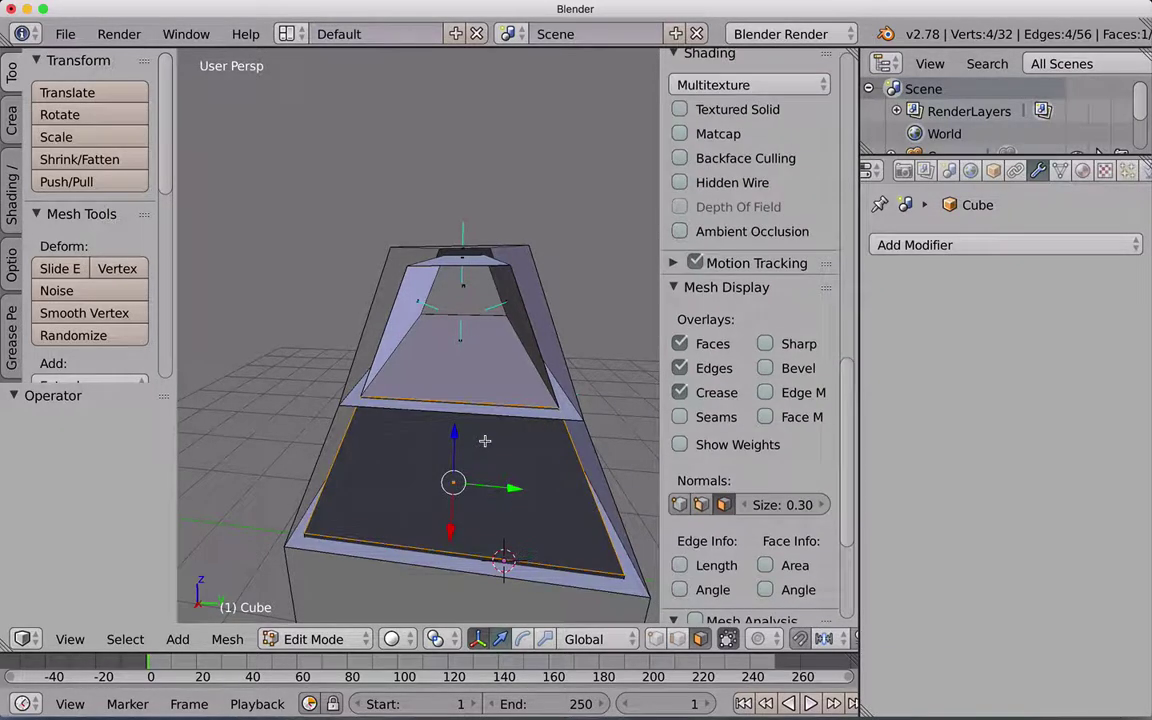
key(a)
right_click(484, 440)
key(a)
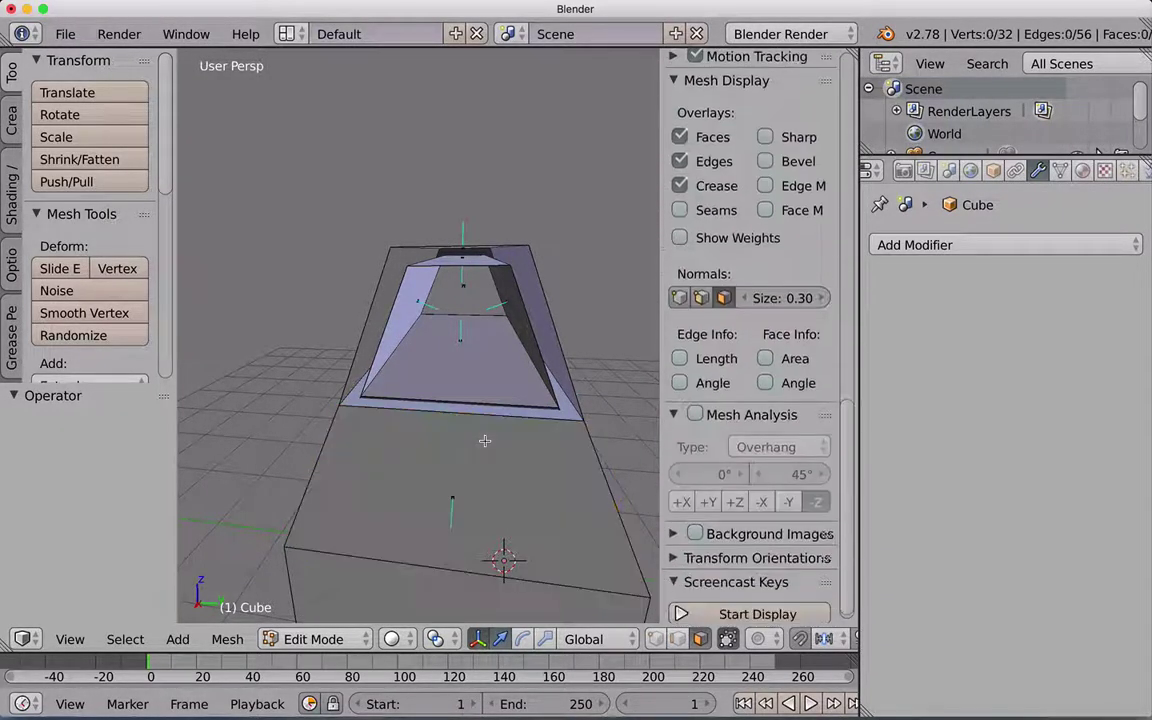
key(ctrl+z)
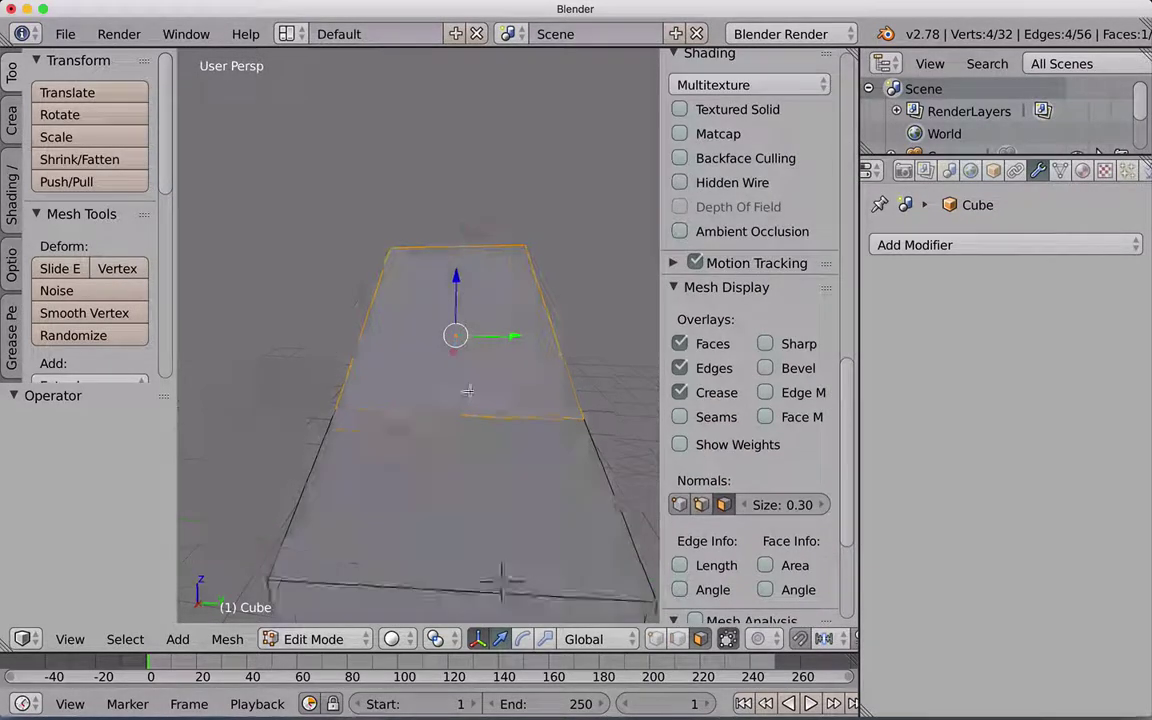
mouse_move(463, 392)
middle_down()
mouse_move(456, 413)
mouse_move(471, 414)
mouse_move(462, 412)
middle_up()
- Return to Object Mode, check the house in wireframe and back to solid, then open Shift+A
key(Tab)
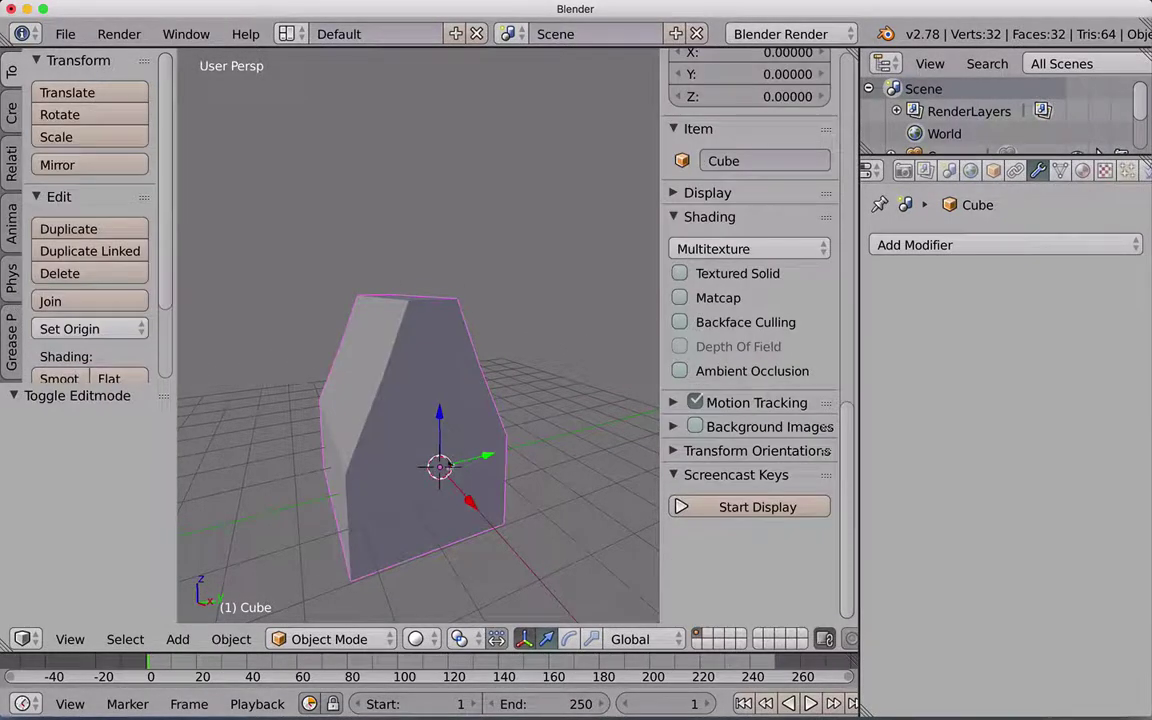
mouse_move(448, 466)
middle_down()
mouse_move(437, 501)
mouse_move(447, 468)
mouse_move(463, 488)
middle_up()
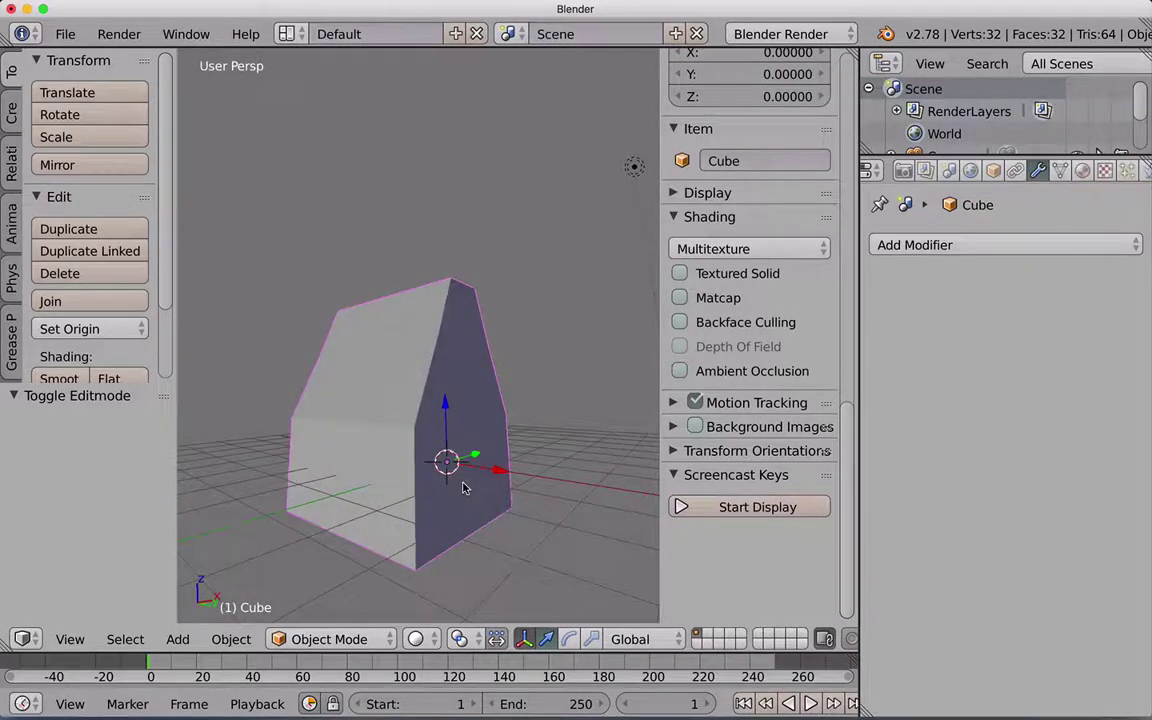
scroll(449, 494, up, 2)
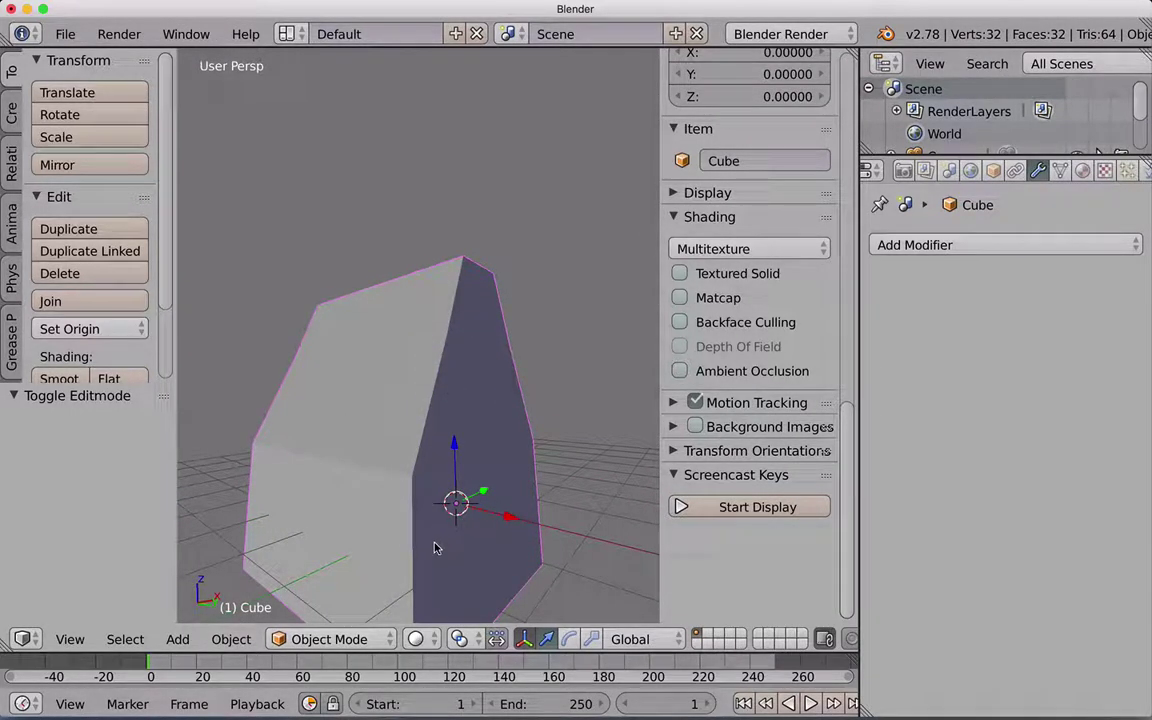
key(z)
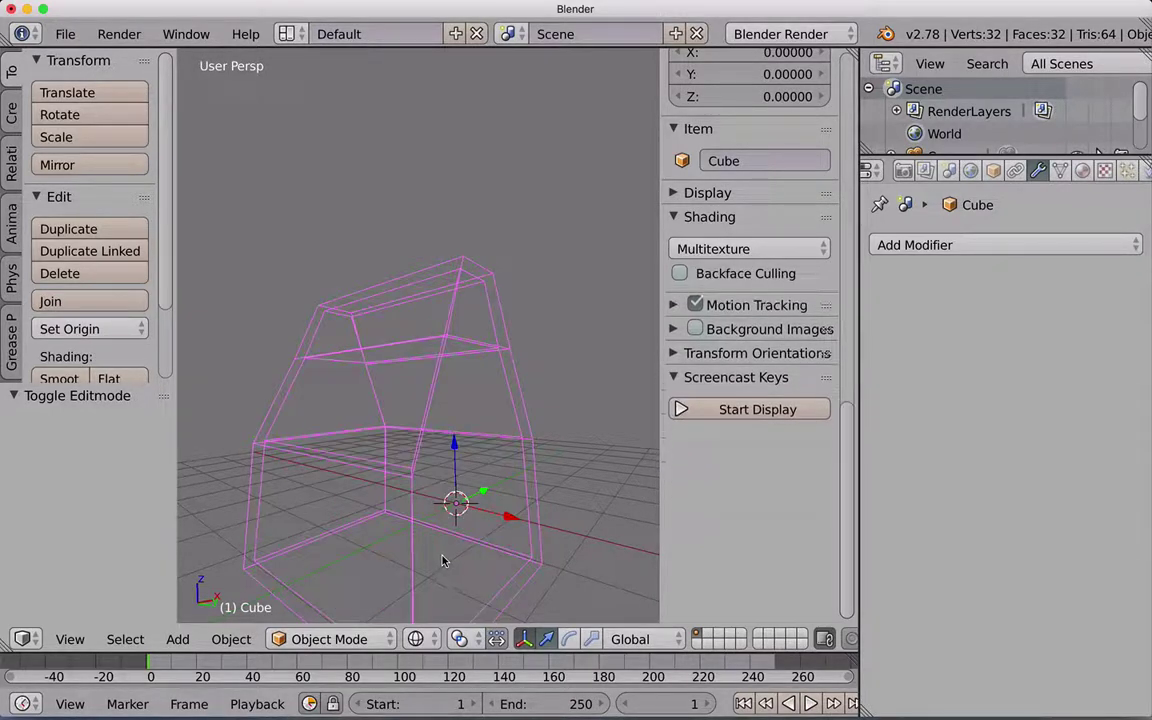
mouse_move(443, 560)
middle_down()
mouse_move(420, 588)
mouse_move(402, 563)
mouse_move(435, 566)
middle_up()
key(z)
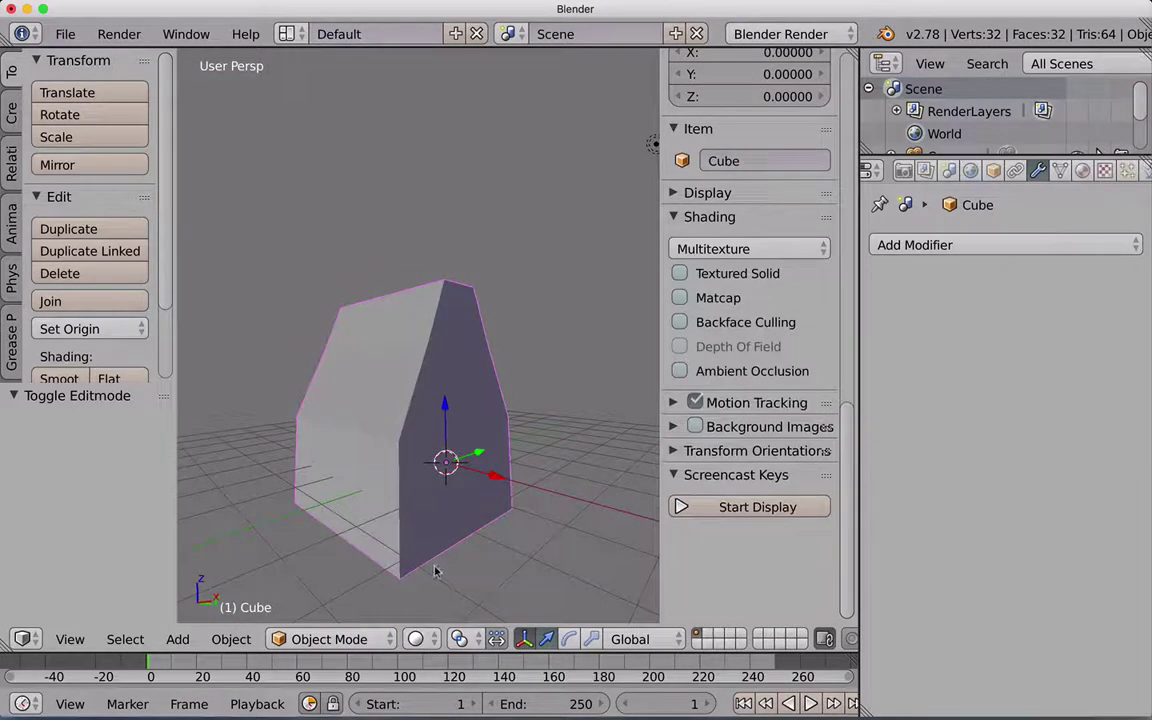
key(shift+a)
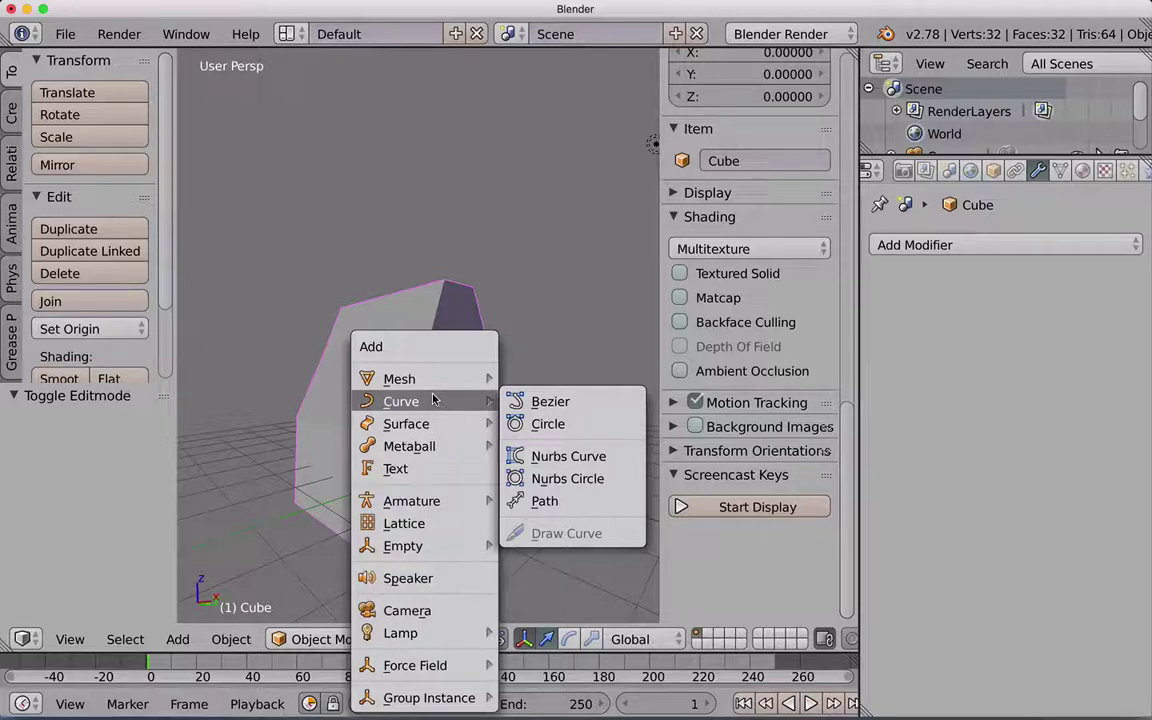
mouse_move(399, 379)
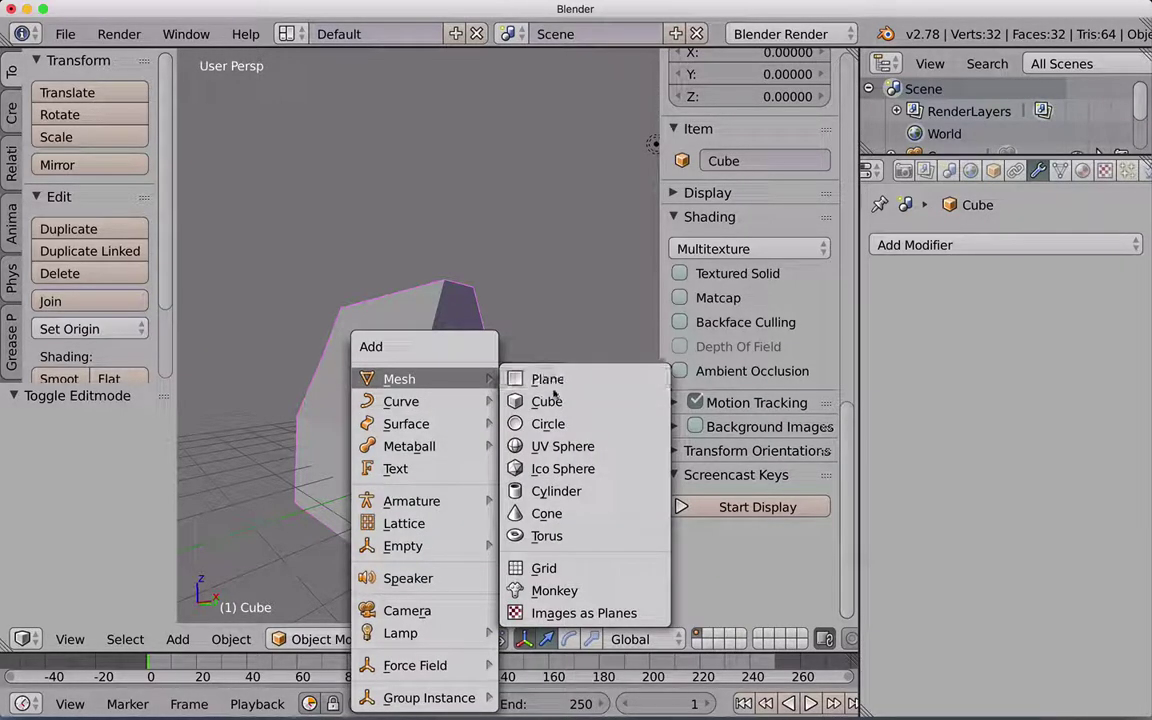
- Add a cube, scale it to 0.498 and move it into the house's front wall
click(547, 401)
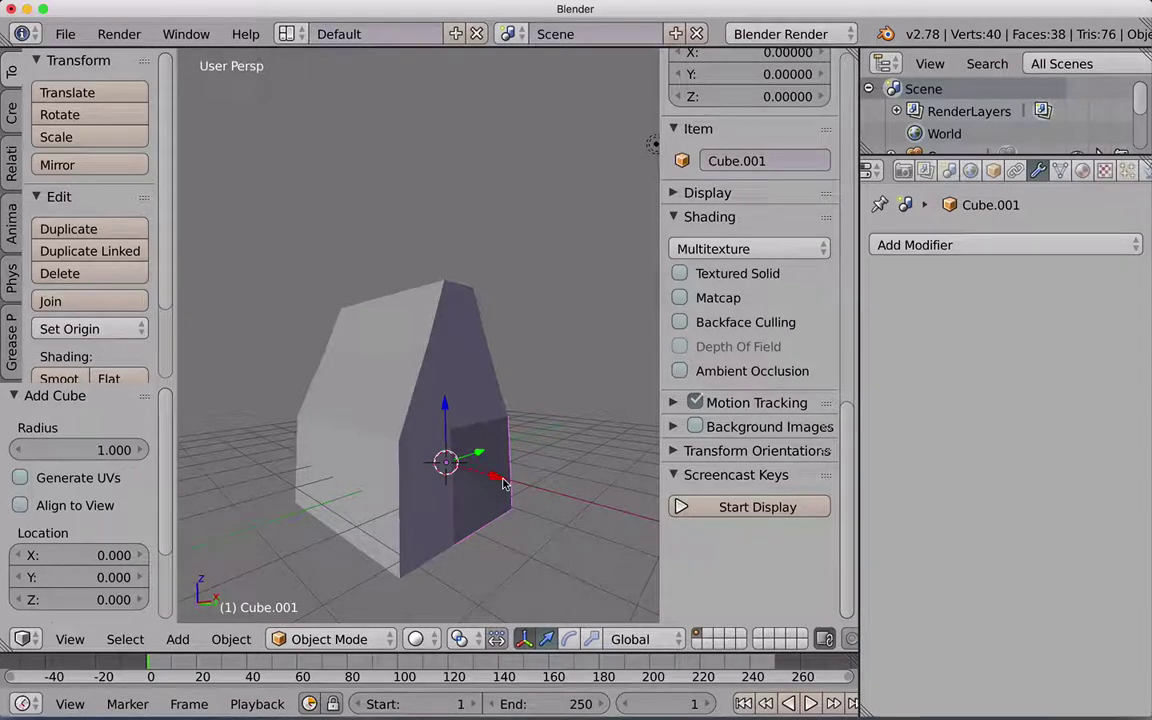
drag(503, 484, 566, 532)
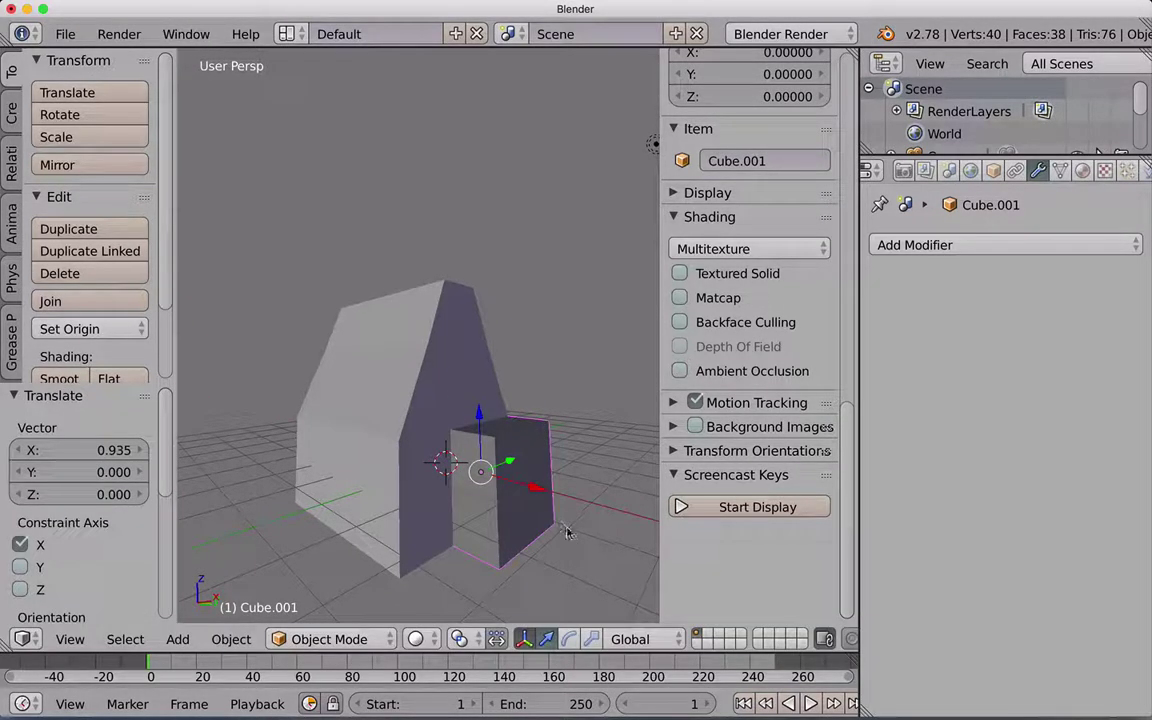
key(s)
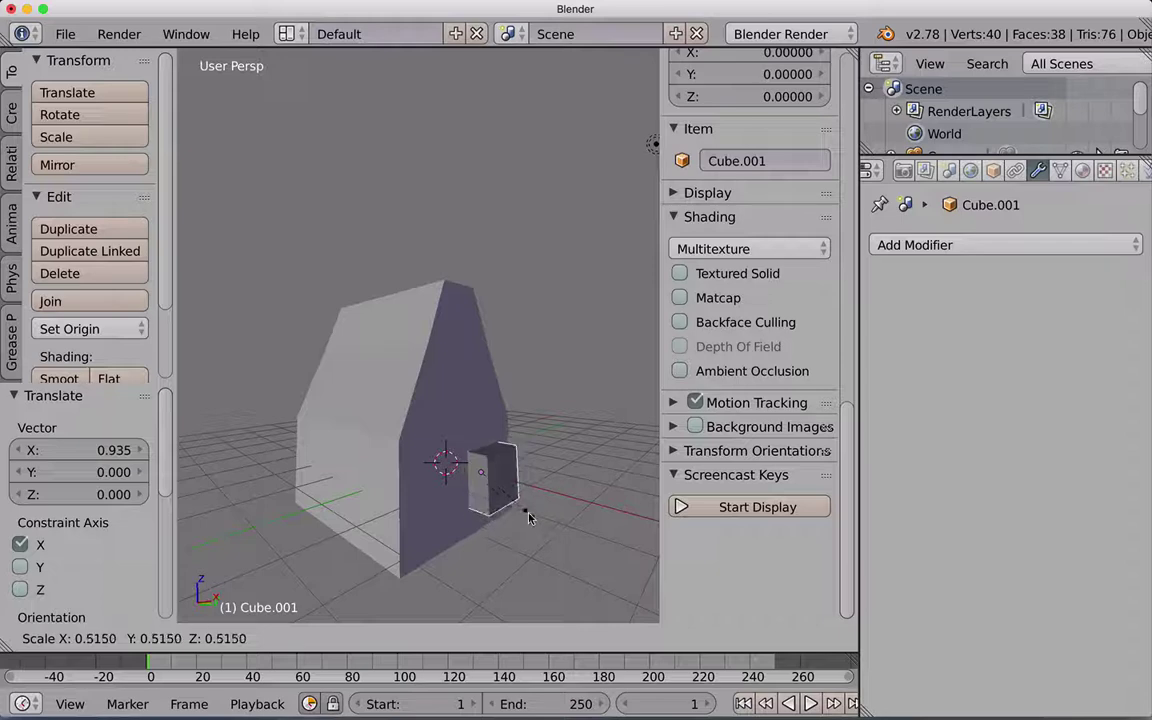
click(529, 514)
drag(540, 498, 490, 500)
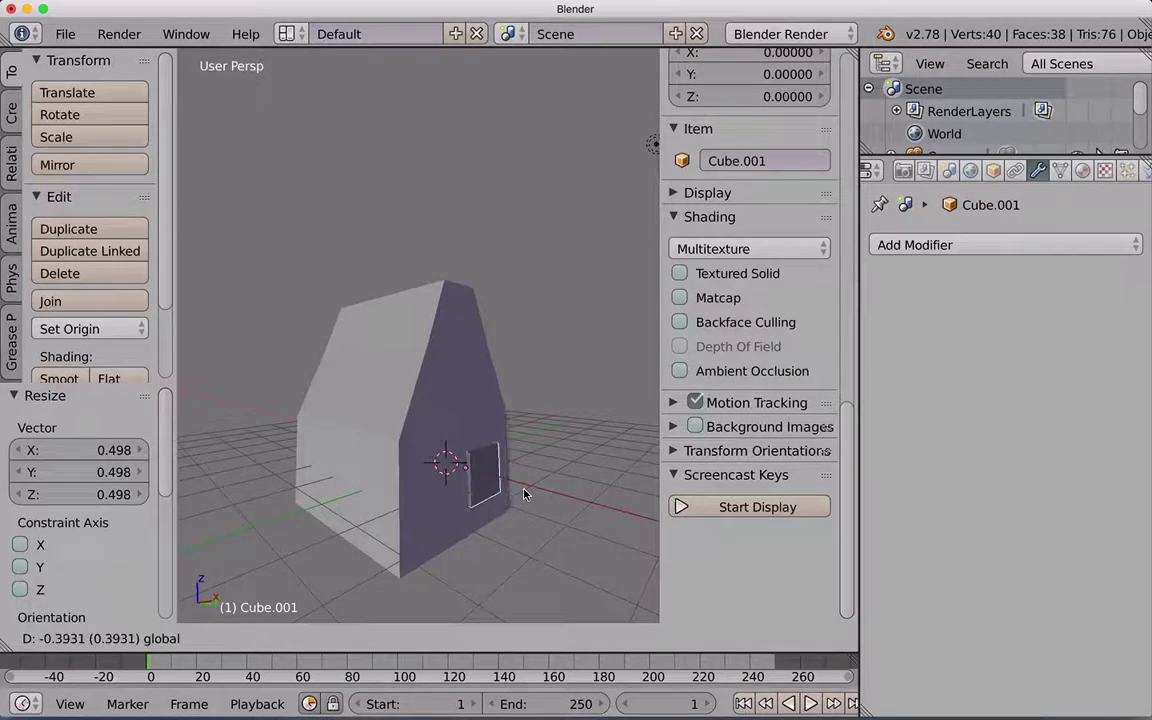
mouse_move(490, 500)
middle_down()
mouse_move(401, 499)
mouse_move(503, 499)
mouse_move(481, 501)
middle_up()
- In wireframe view, thin the door cube to 0.615 along Y
key(z)
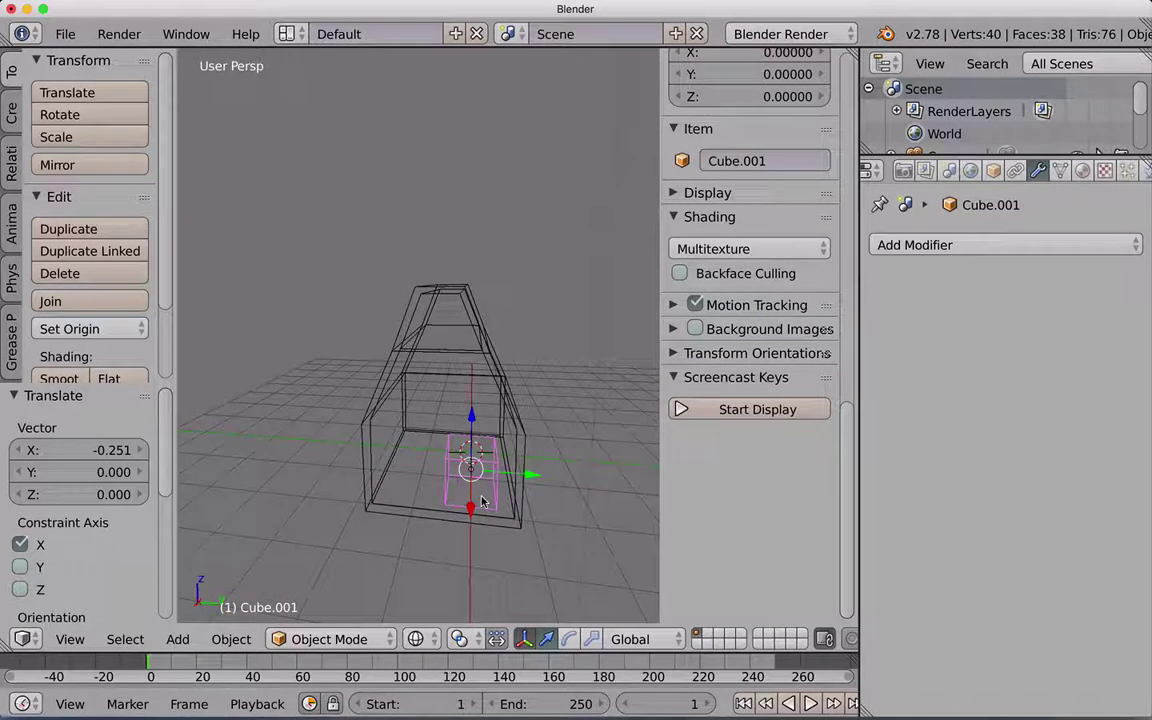
key(s)
key(y)
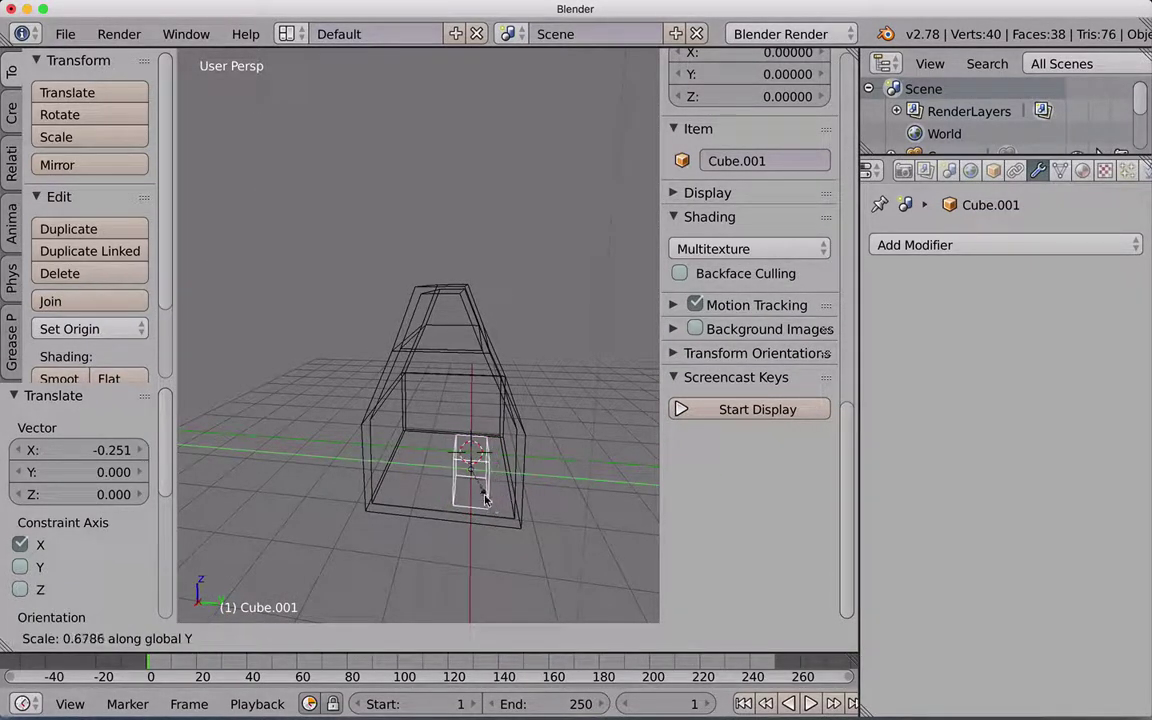
click(490, 494)
- Lower the door cube toward the floor, then duplicate it and raise the copy 2.032 on Z
mouse_move(490, 494)
middle_down()
mouse_move(457, 501)
mouse_move(470, 470)
mouse_move(487, 474)
middle_up()
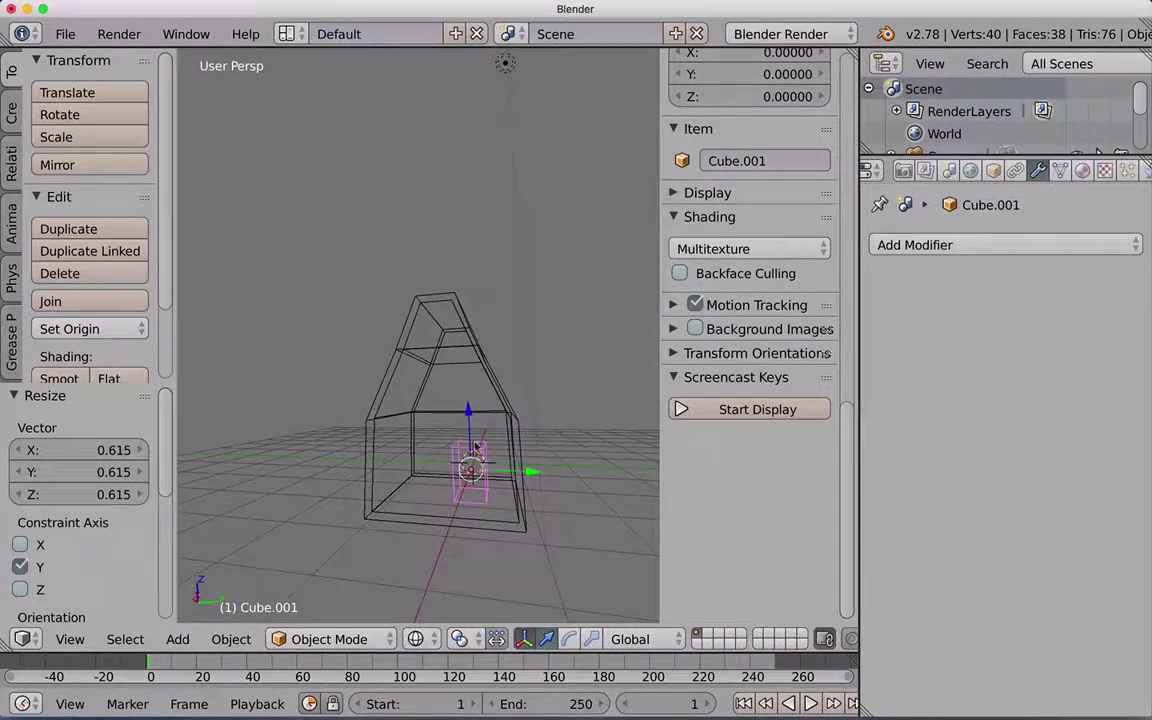
drag(471, 424, 506, 490)
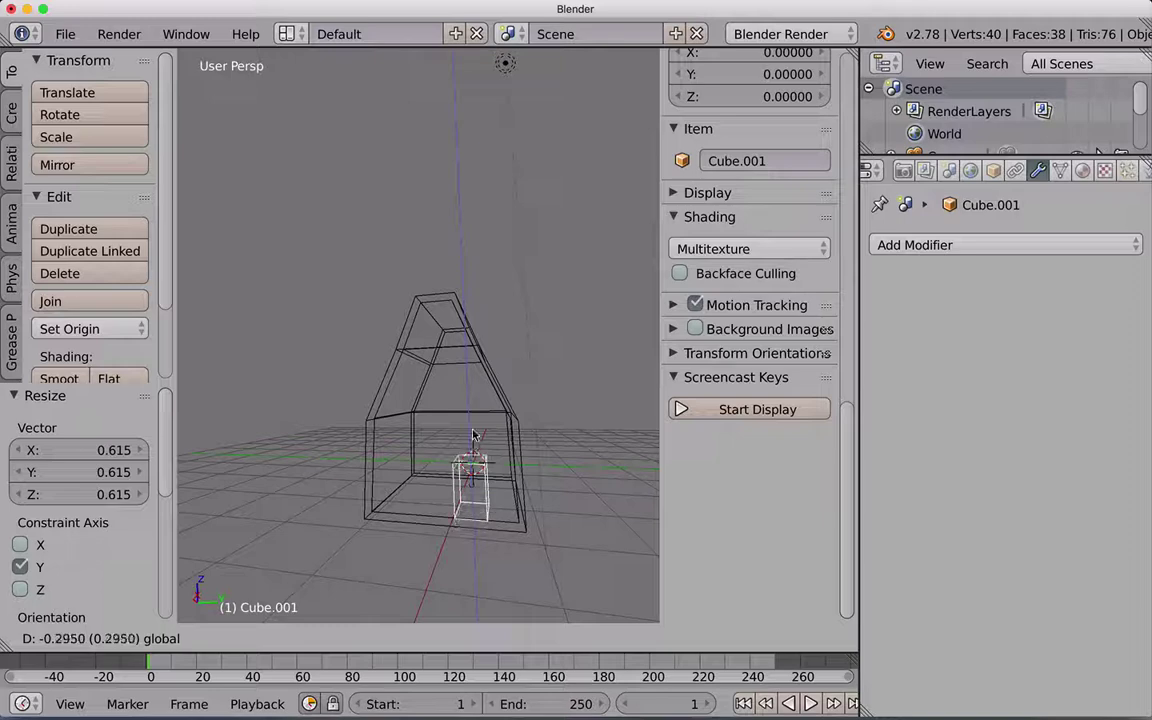
middle_drag(506, 490, 488, 447)
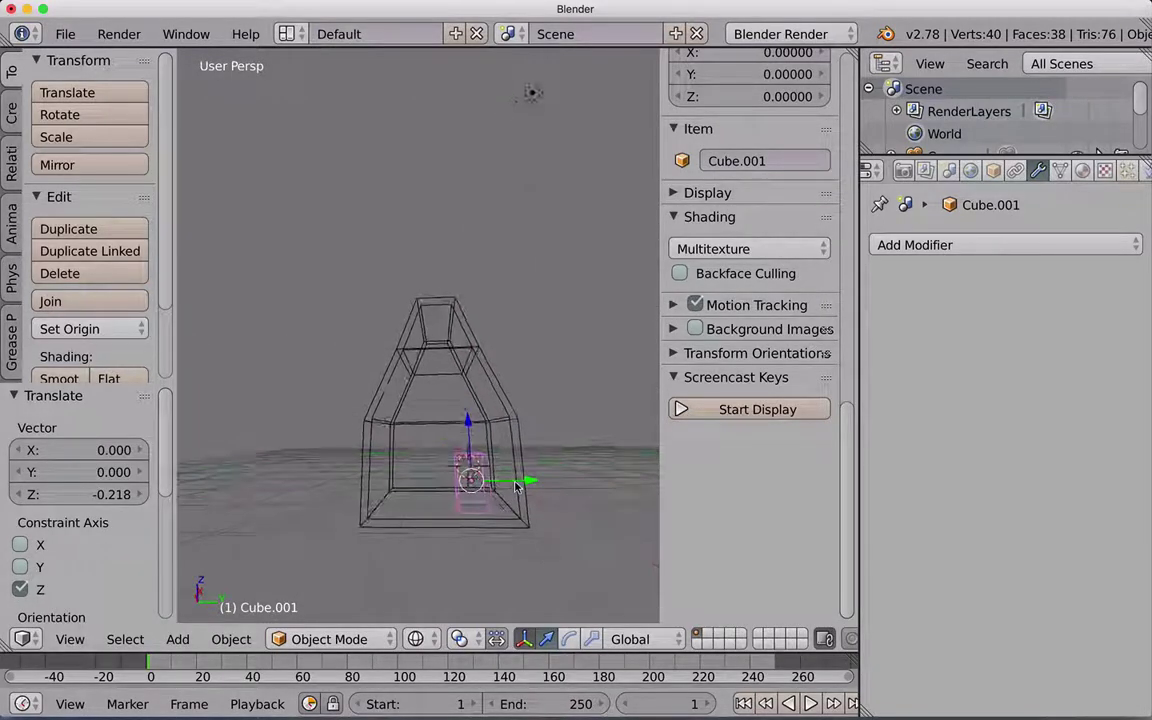
drag(467, 422, 470, 432)
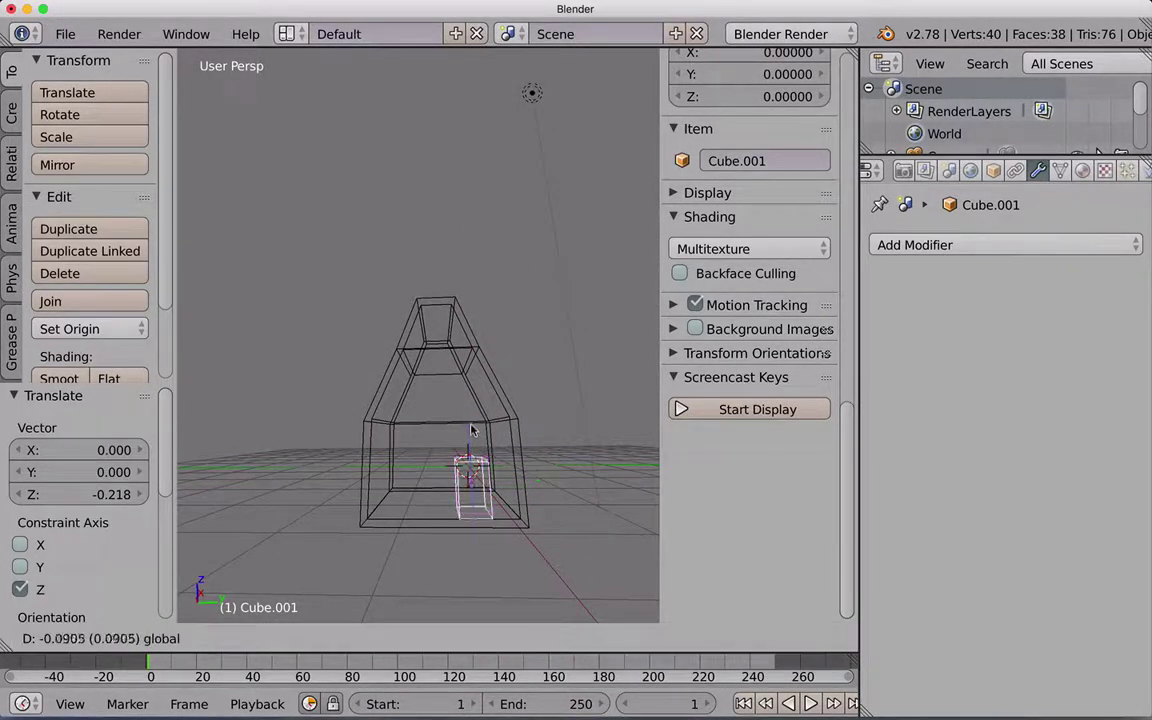
mouse_move(470, 432)
middle_down()
mouse_move(455, 480)
mouse_move(443, 478)
middle_up()
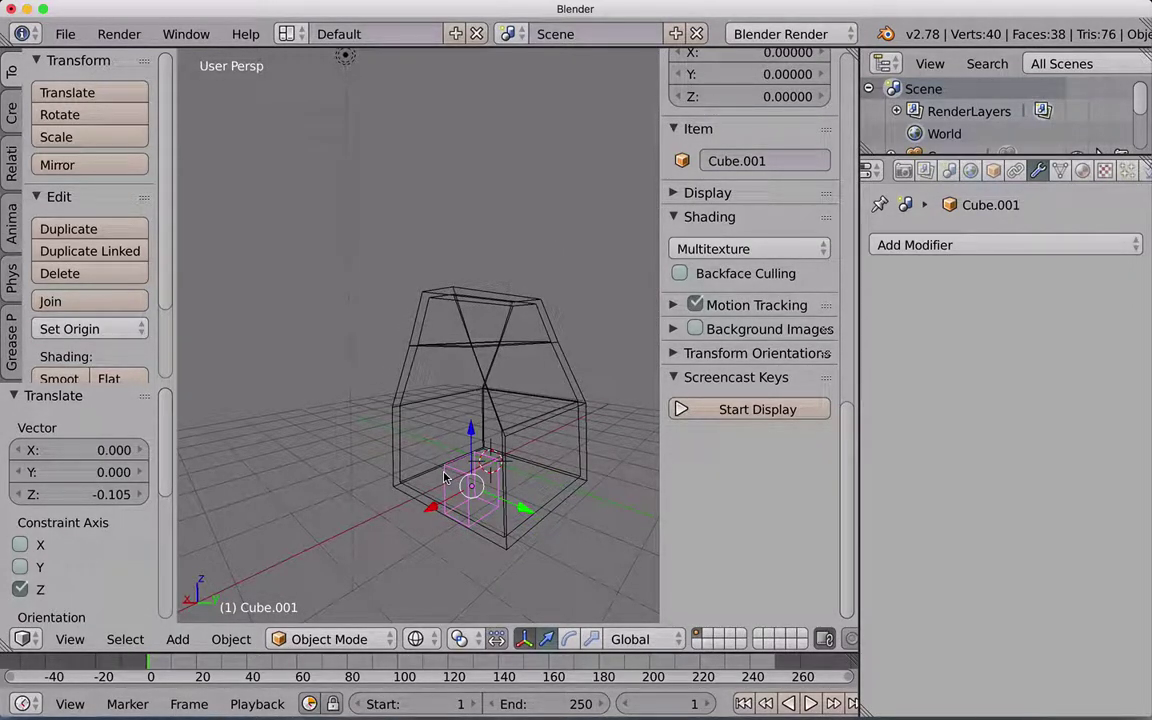
key(shift+d)
key(z)
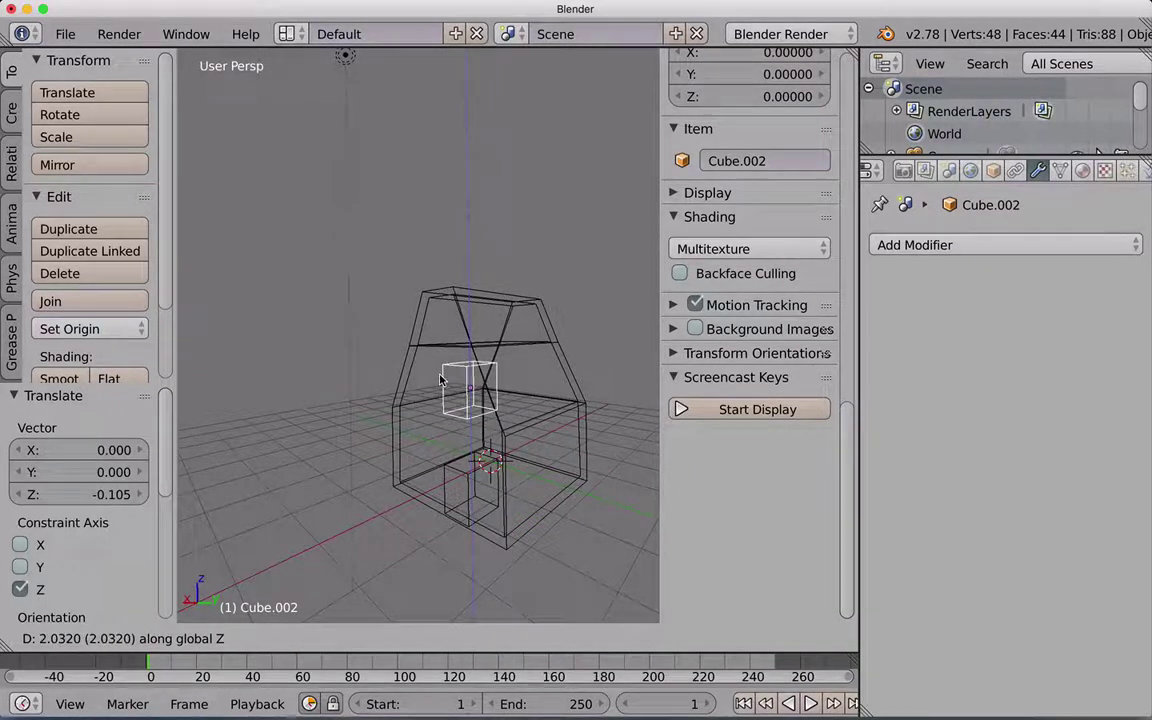
- Place the copy above the door, shift it along Y and shrink it to 0.686 on Z
click(438, 376)
middle_drag(452, 380, 535, 400)
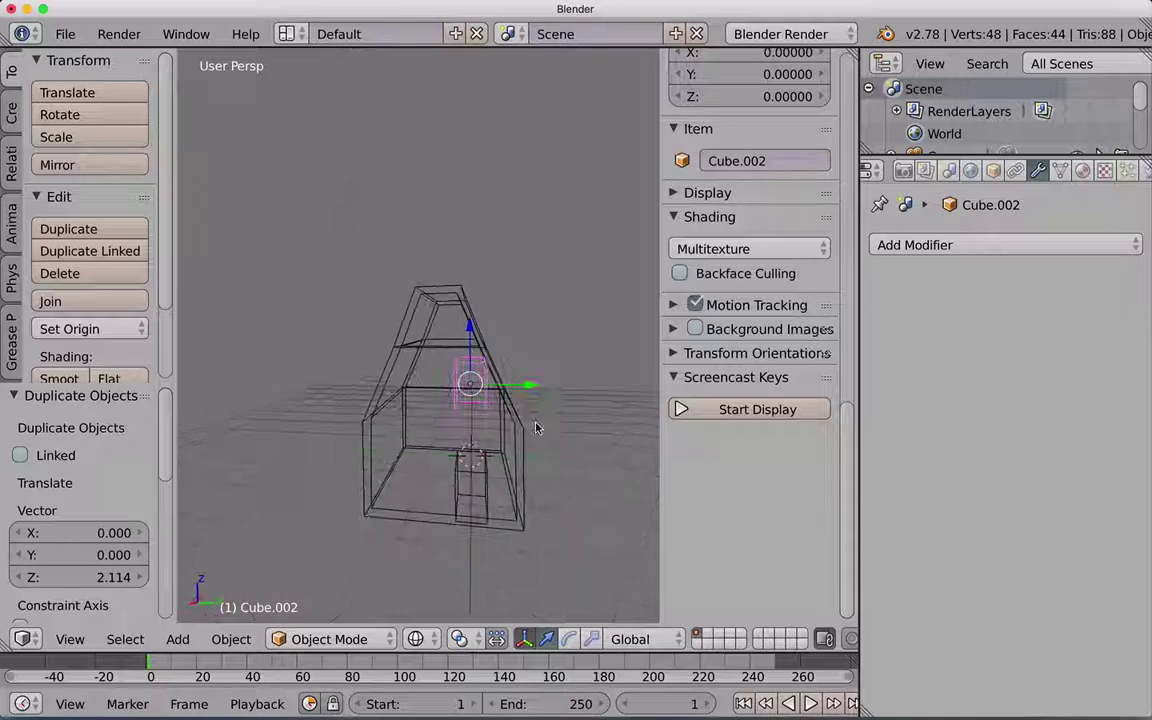
key(g)
key(y)
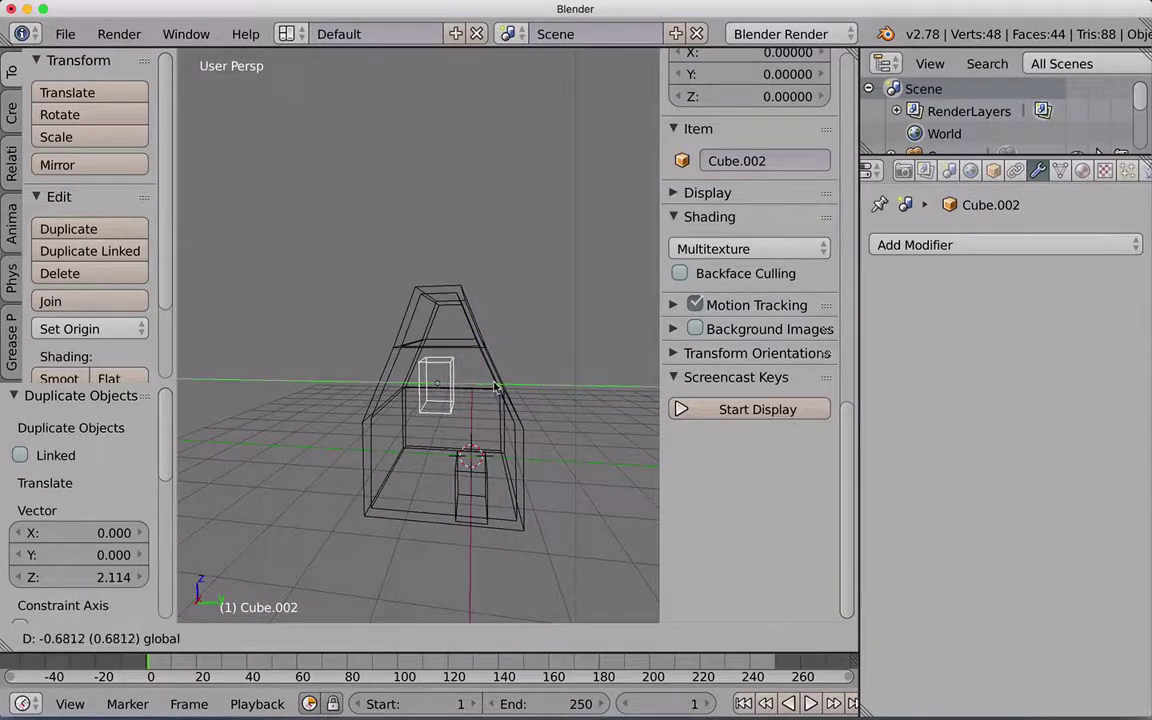
click(484, 401)
middle_drag(484, 401, 463, 412)
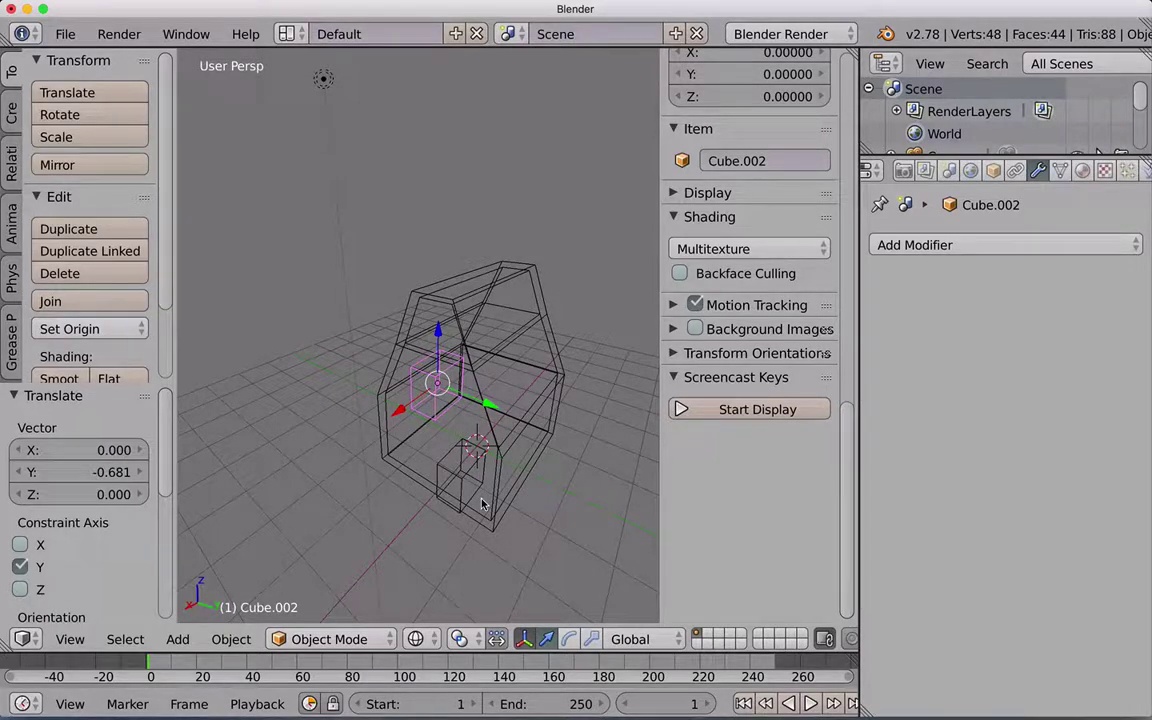
key(s)
key(z)
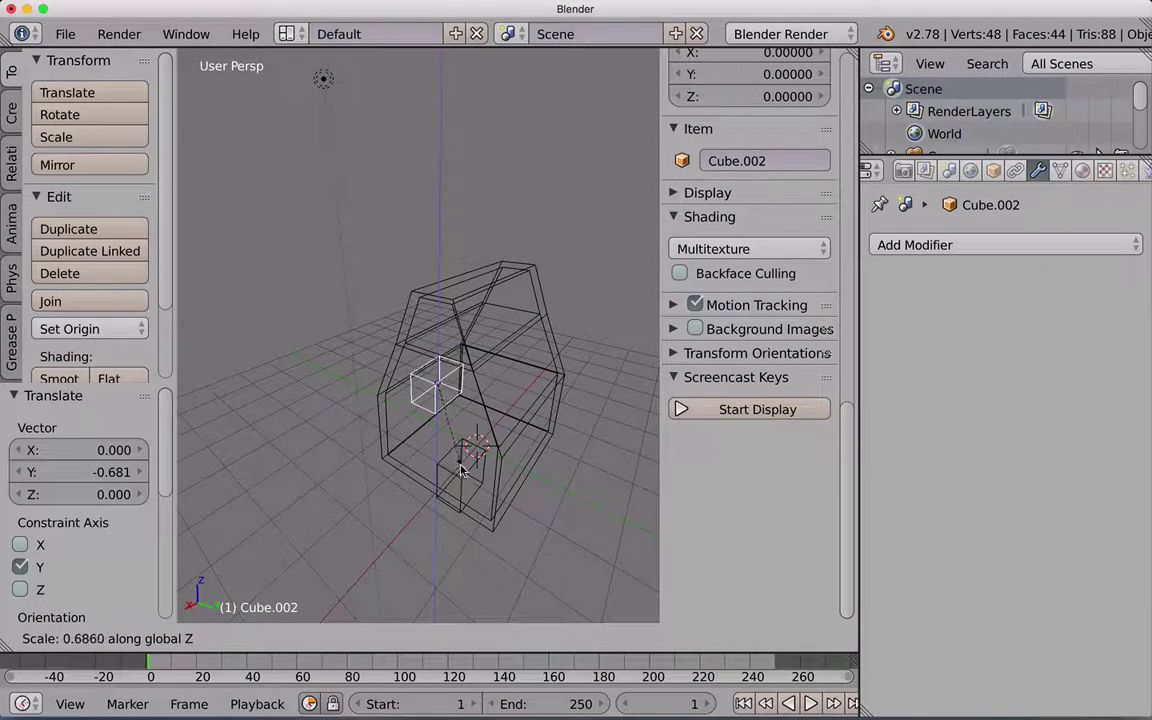
click(462, 470)
mouse_move(462, 470)
middle_down()
mouse_move(565, 461)
mouse_move(530, 466)
middle_up()
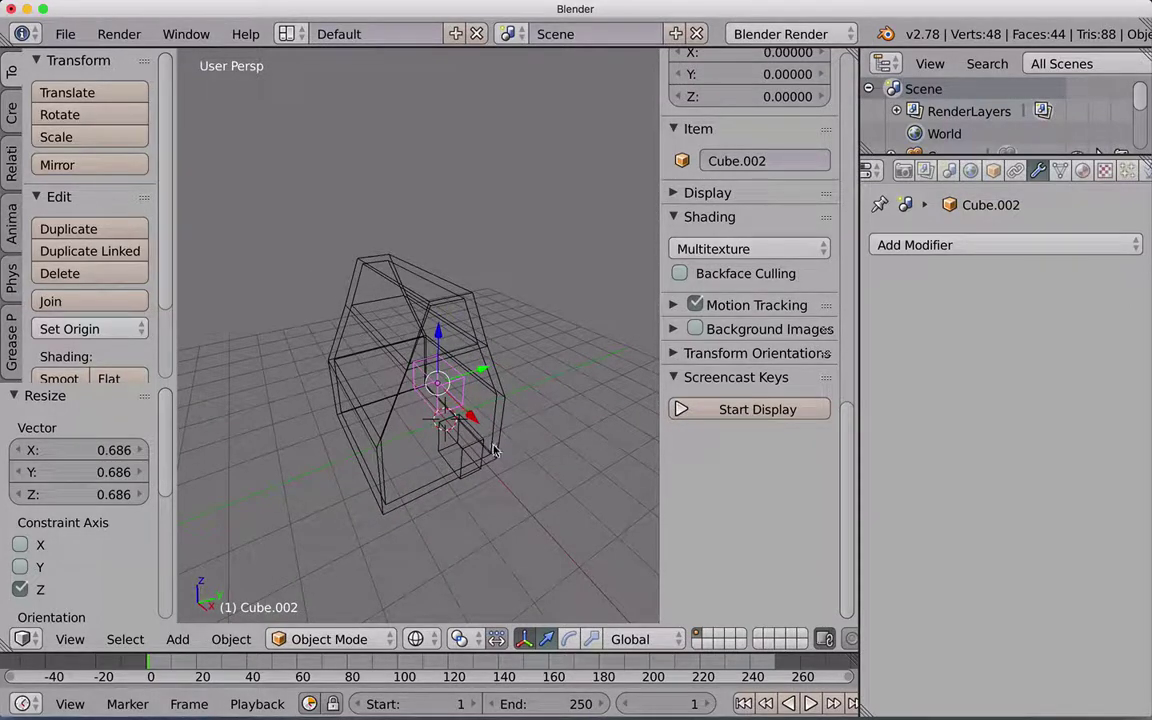
- Duplicate the cutter and raise the copy 1.315 along Z near the roof
key(shift+d)
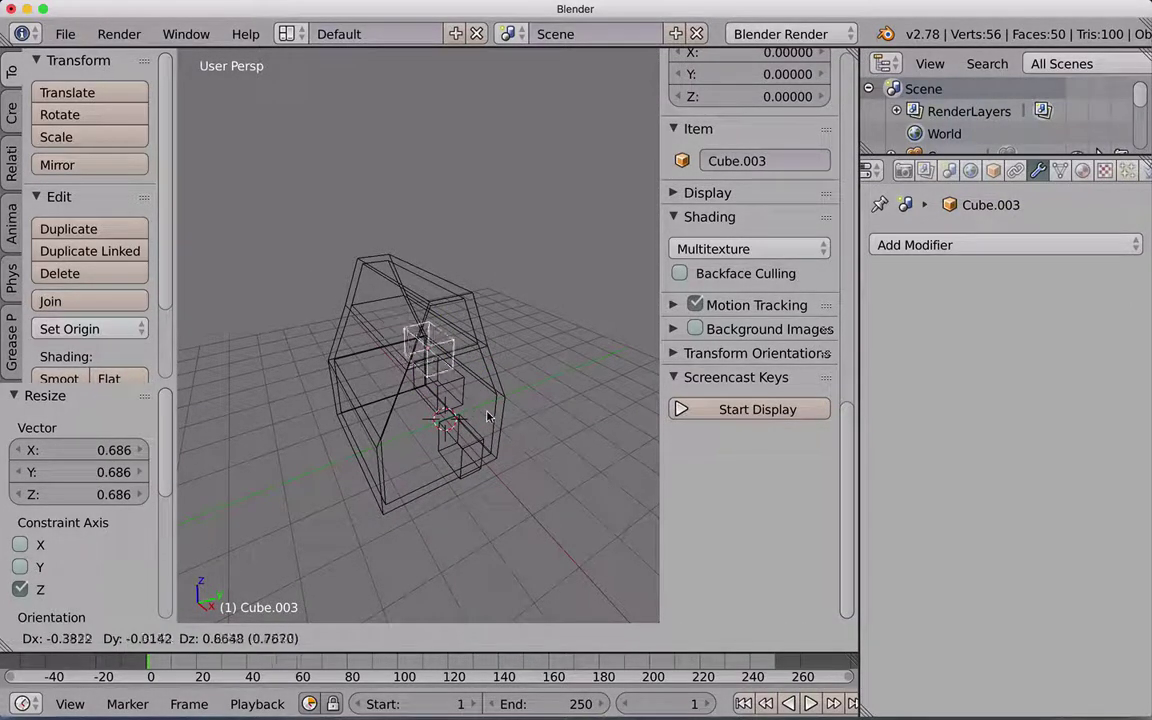
key(z)
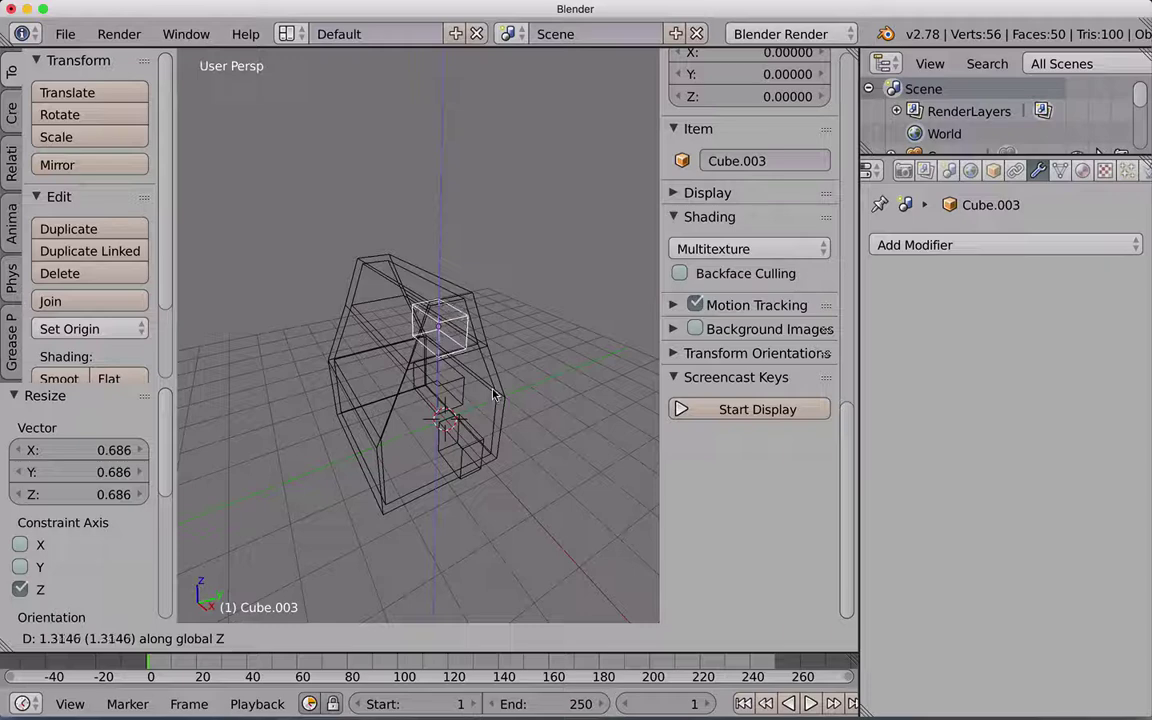
click(484, 400)
middle_drag(484, 400, 530, 445)
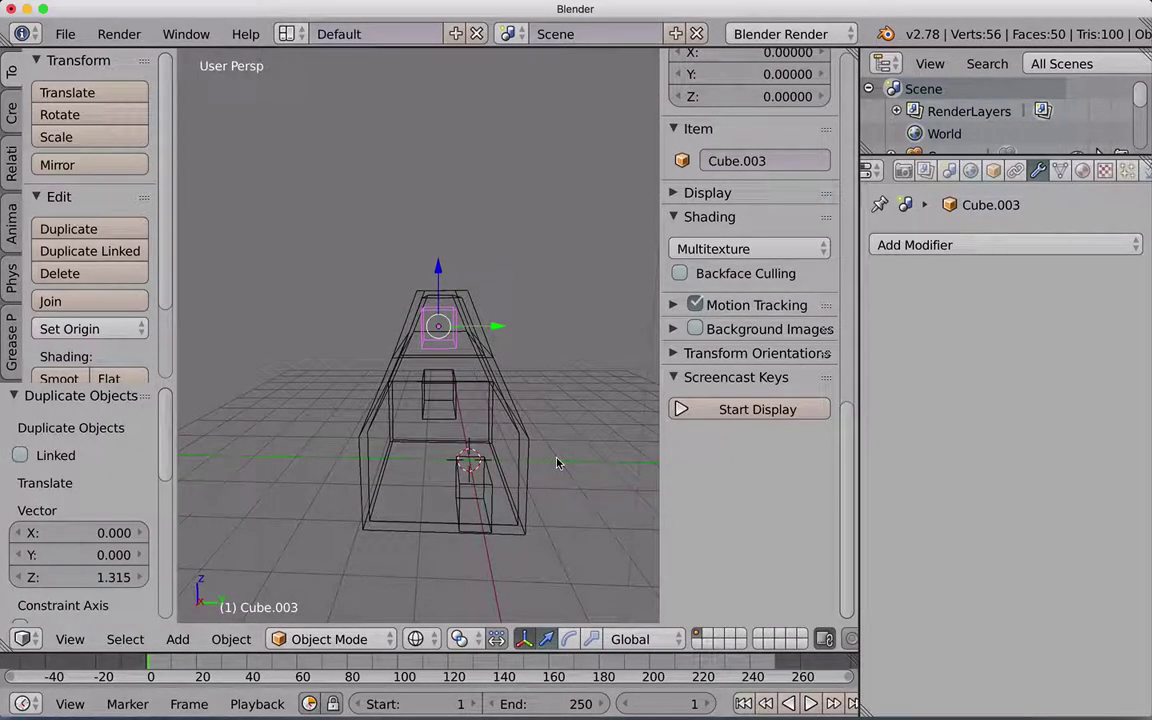
middle_drag(540, 449, 511, 483)
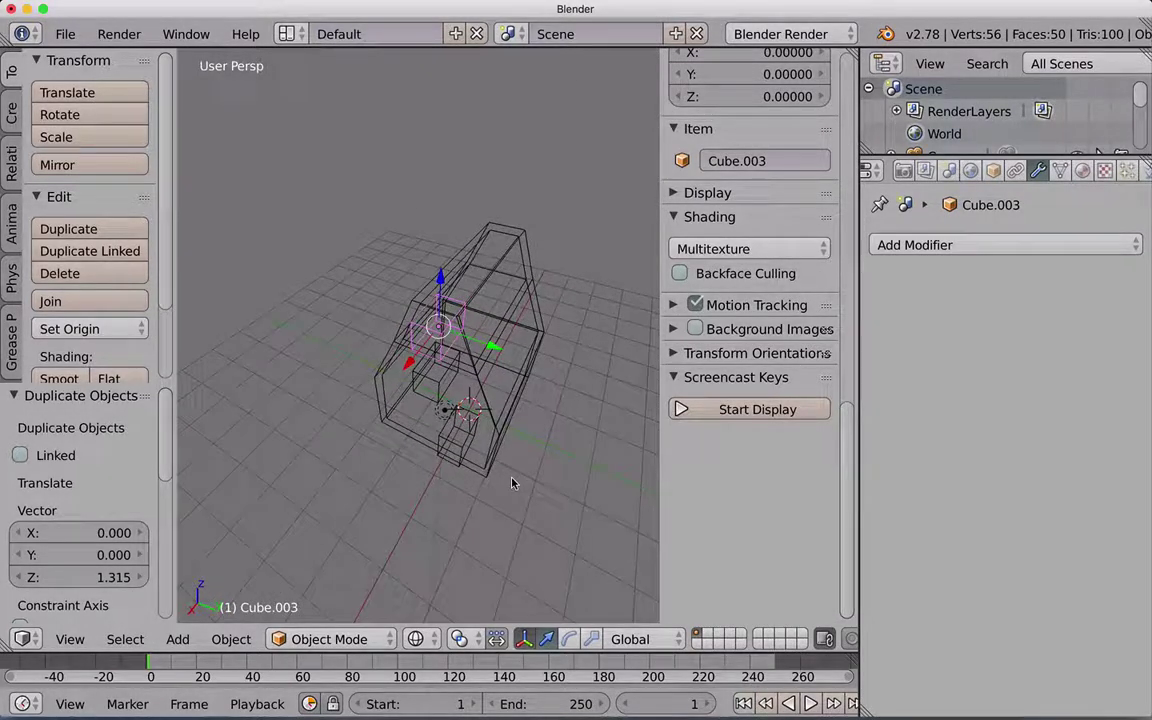
- Flatten the upper cutter Cube.003 to 0.762 on Y and 0.718 on Z, then duplicate it
key(s)
key(y)
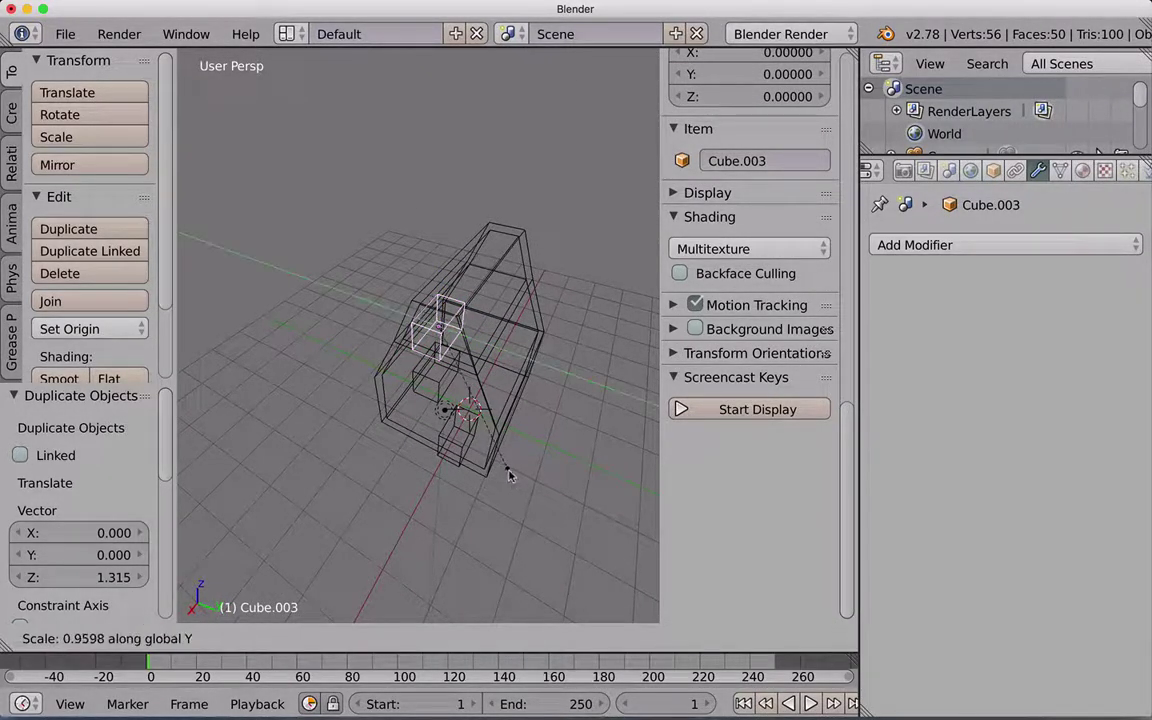
click(491, 449)
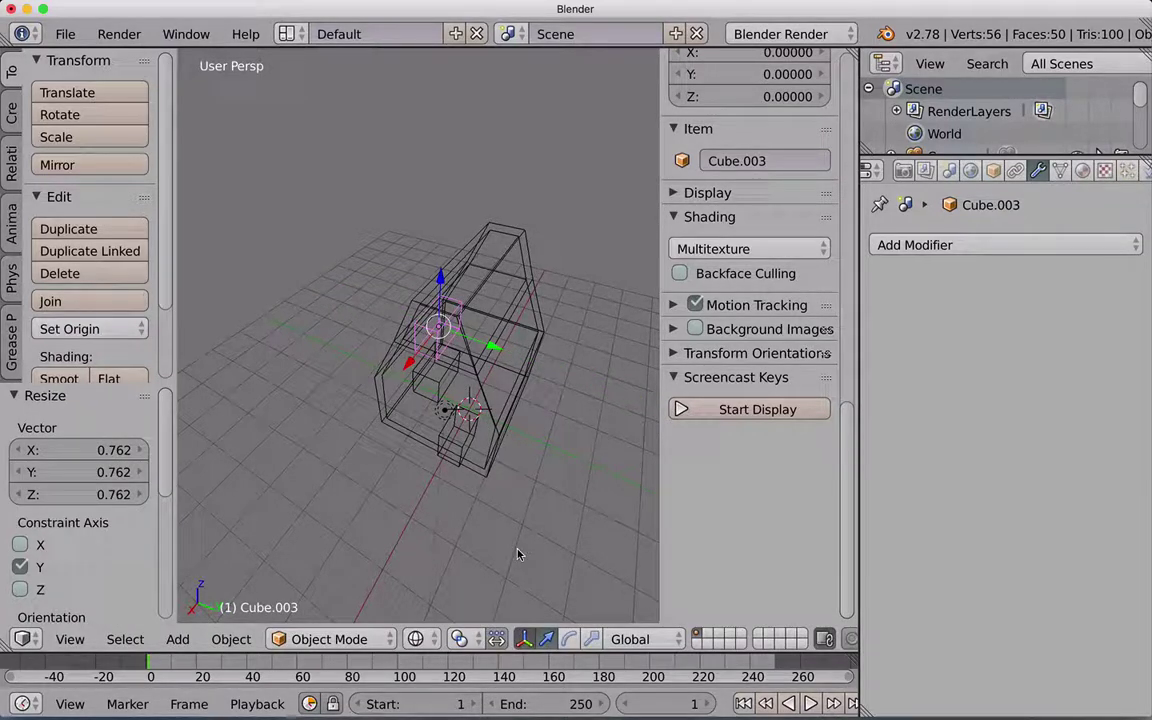
key(s)
key(z)
click(496, 491)
mouse_move(496, 491)
middle_down()
mouse_move(475, 388)
mouse_move(507, 430)
mouse_move(366, 318)
middle_up()
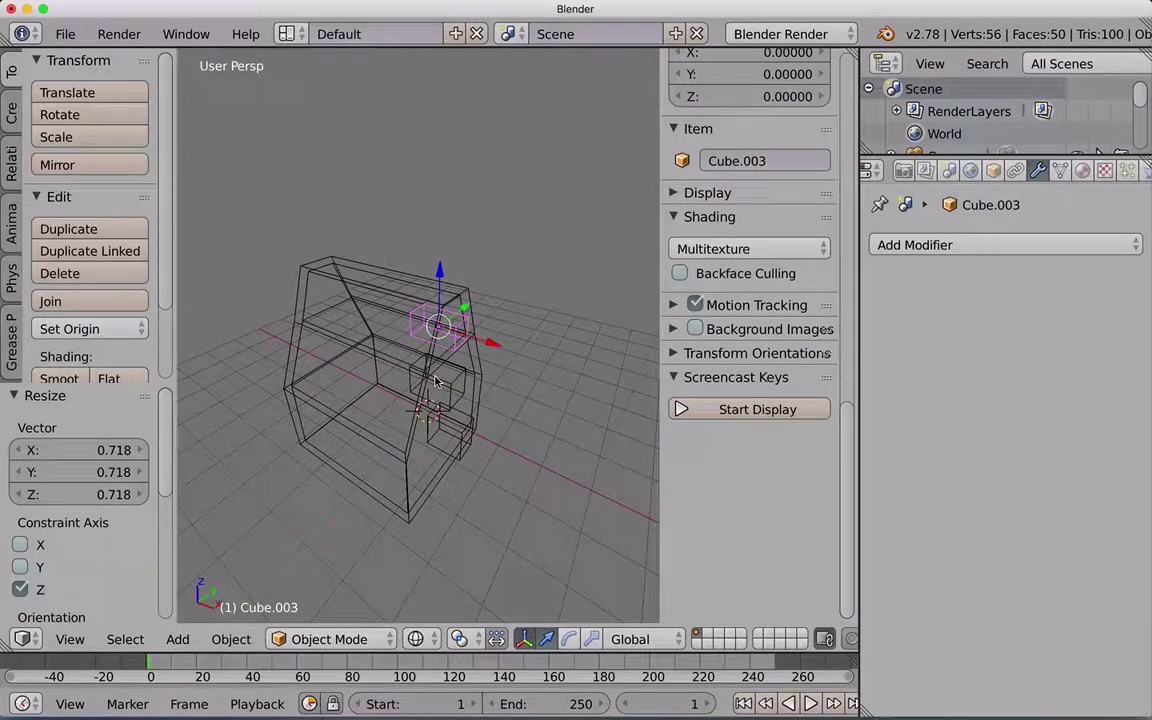
key(shift+d)
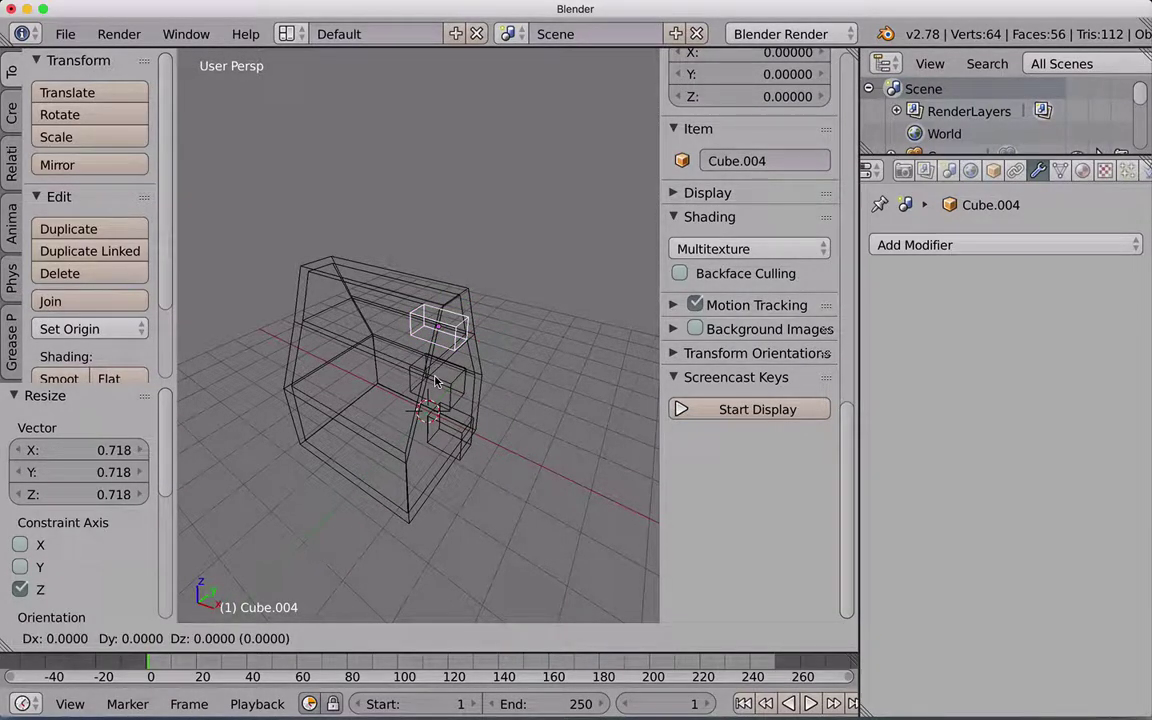
- Move the copy -1.908 on X, rotate it 90° about Y, and shift it onto the side wall
key(x)
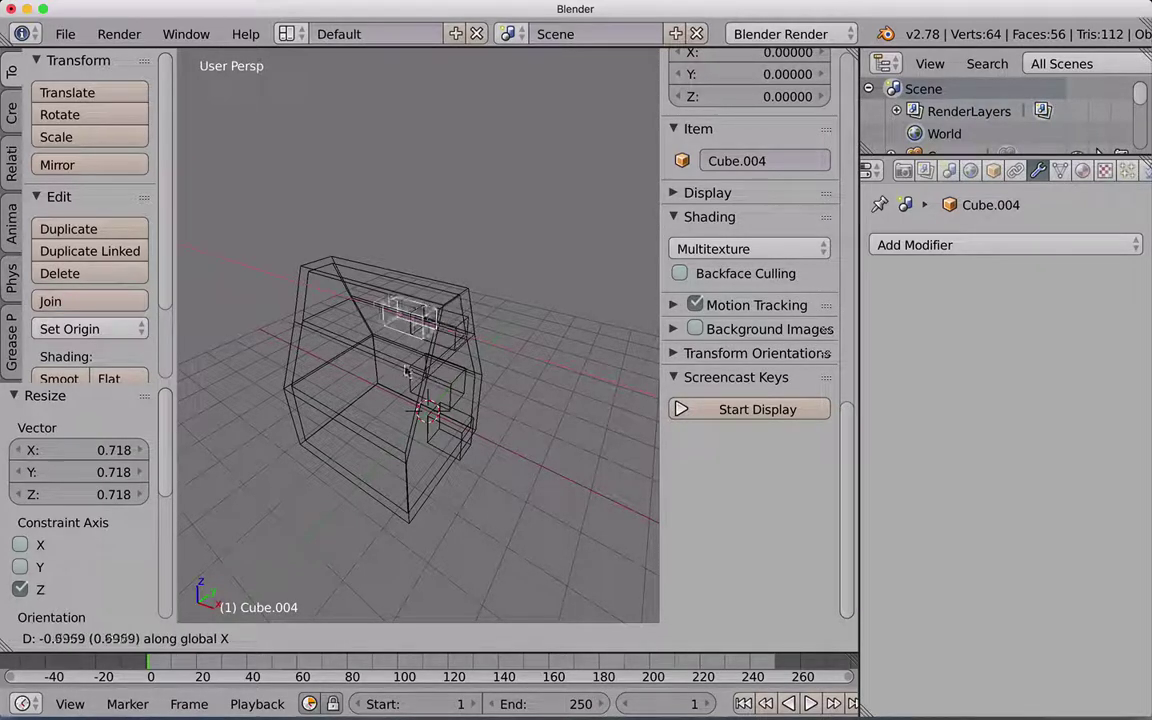
click(364, 358)
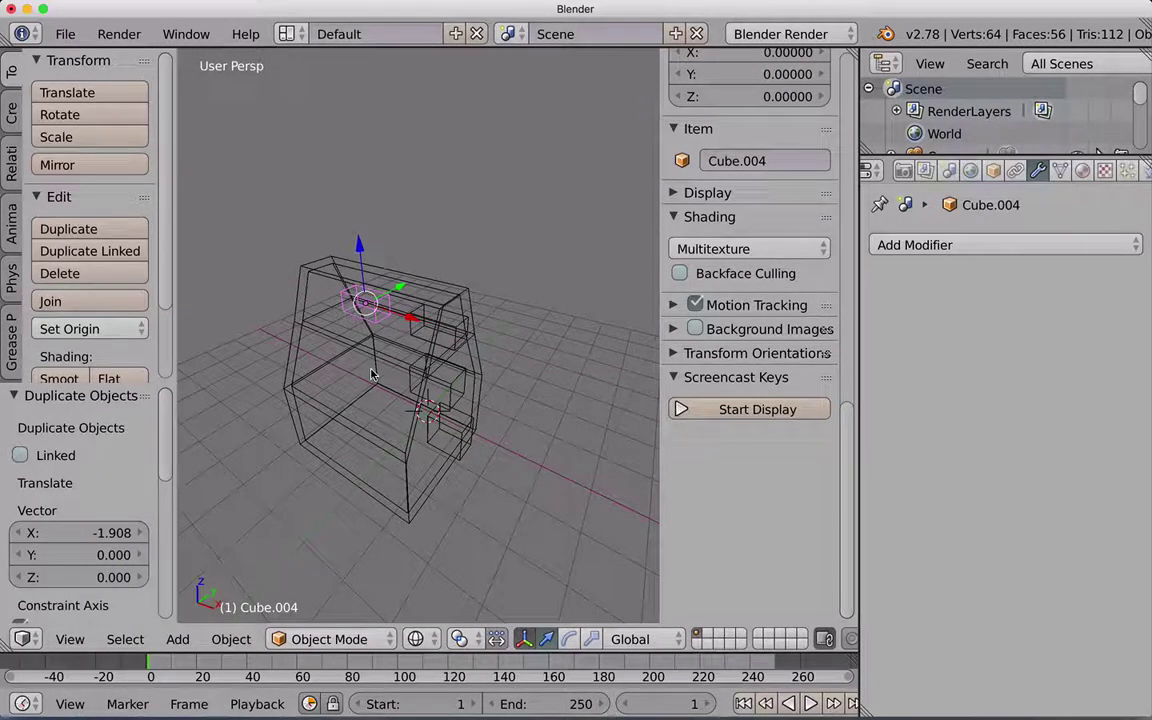
key(r)
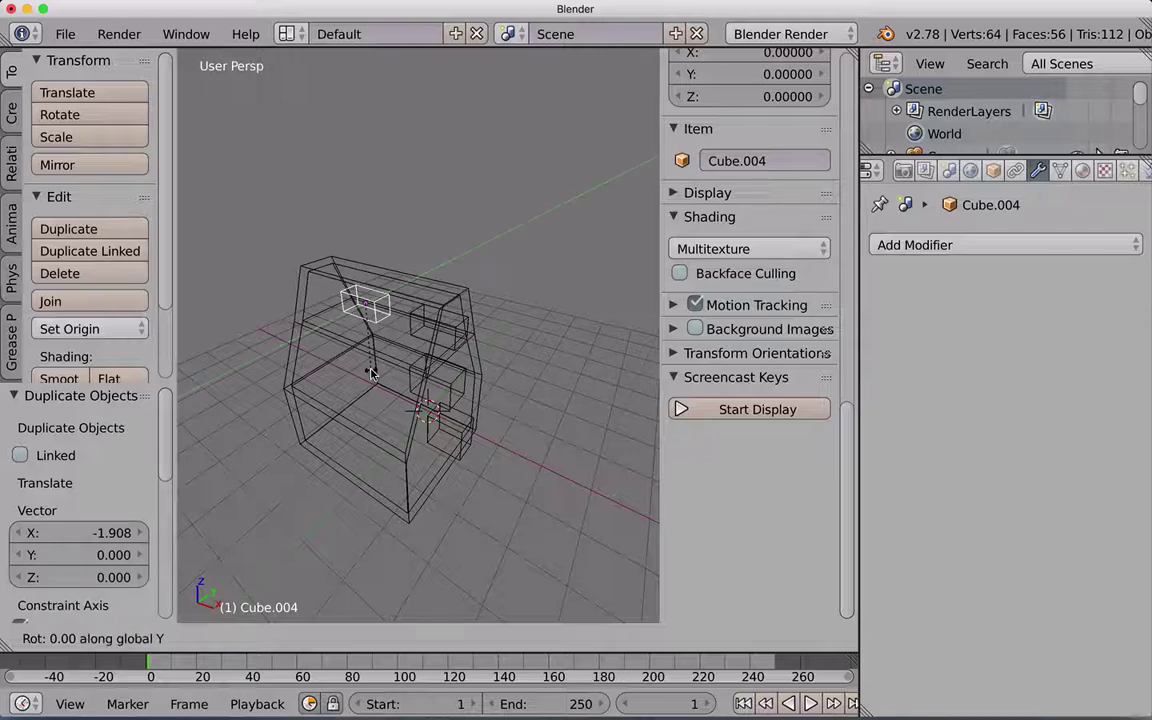
text(90)
key(Return)
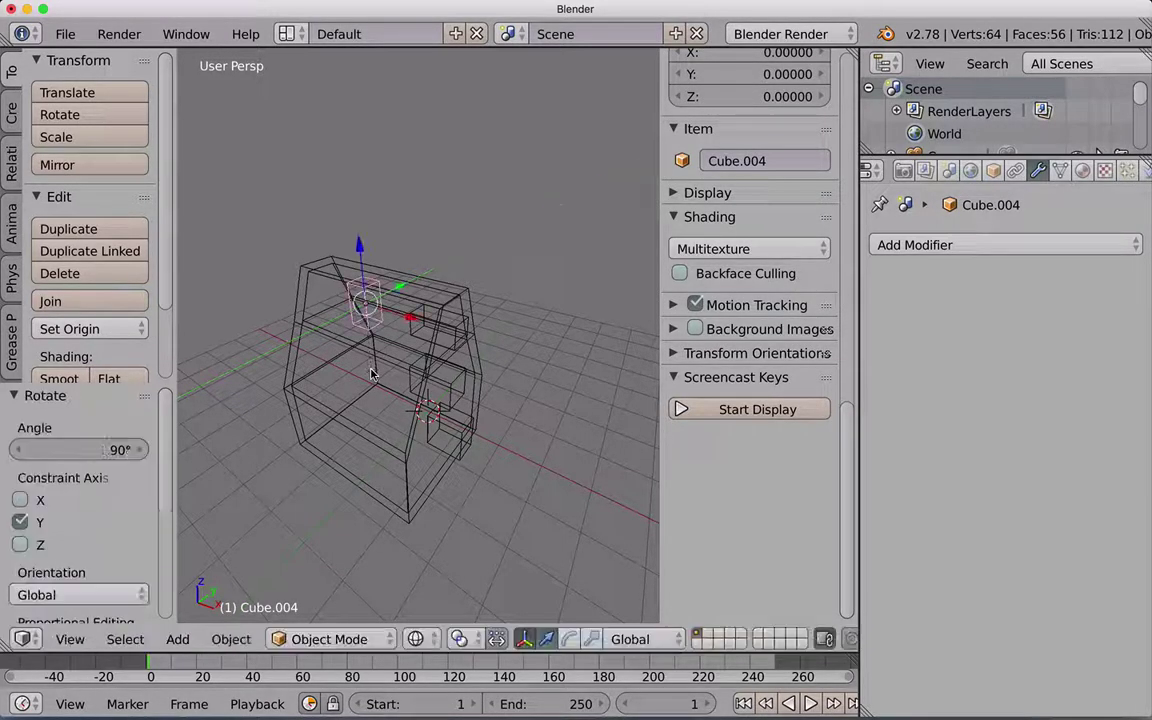
middle_drag(367, 377, 337, 231)
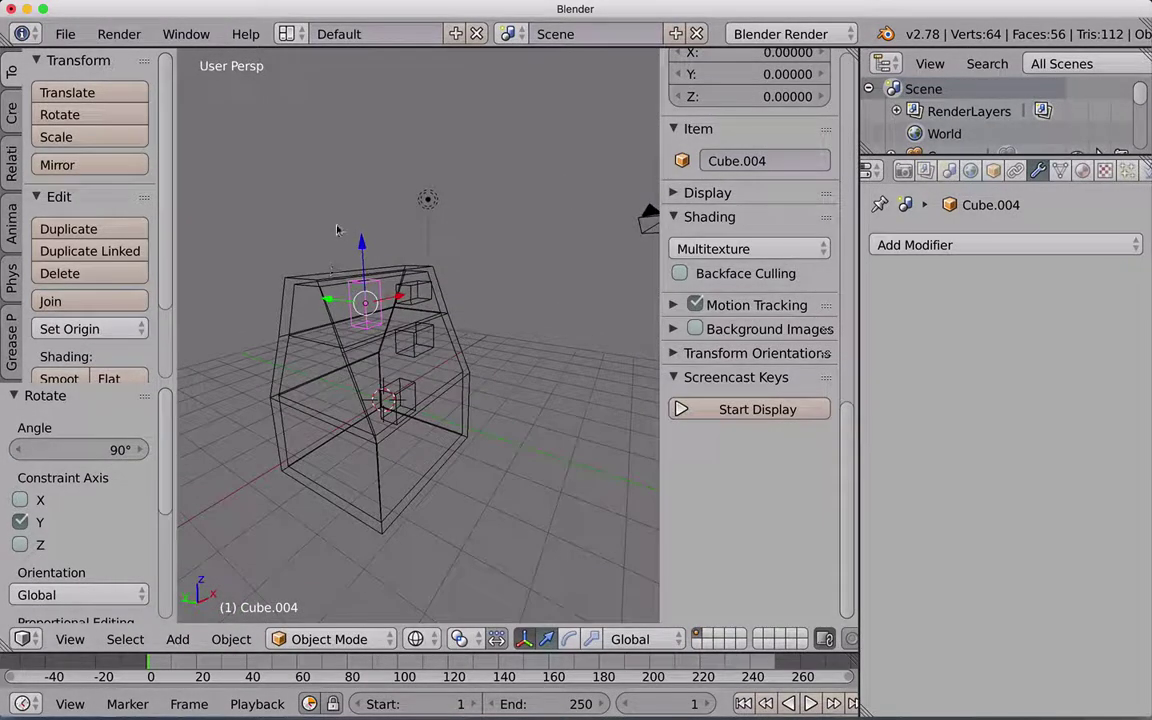
drag(362, 248, 332, 282)
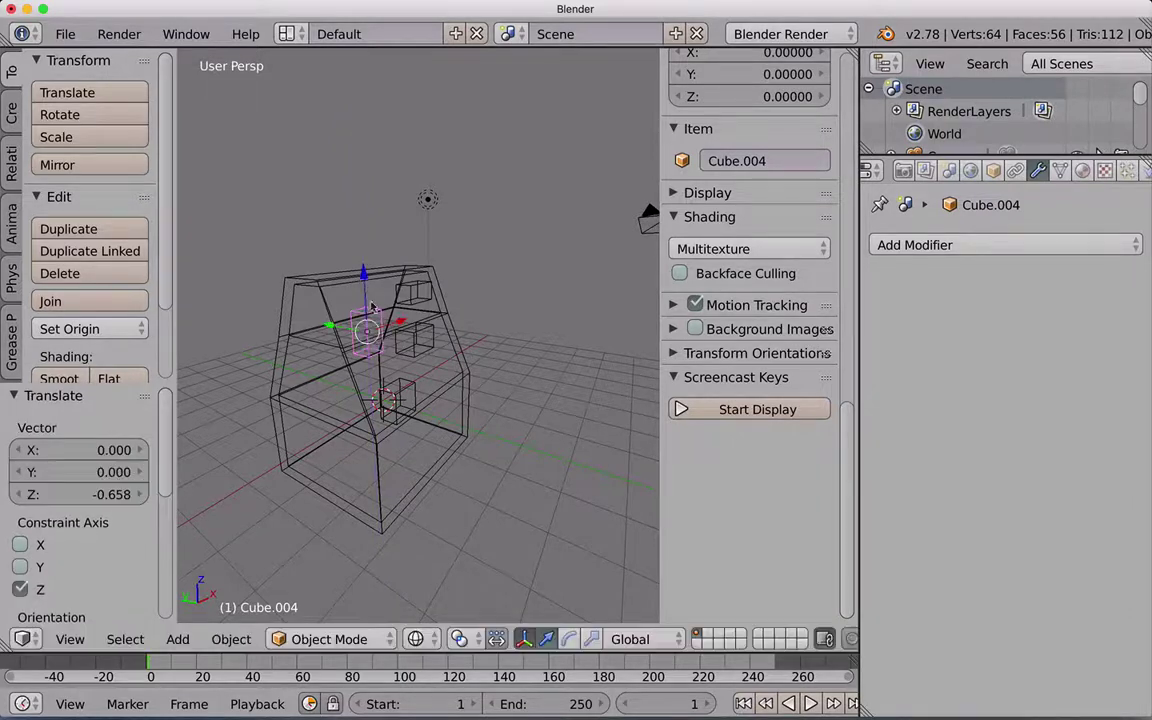
mouse_move(332, 282)
middle_down()
mouse_move(400, 300)
mouse_move(337, 345)
middle_up()
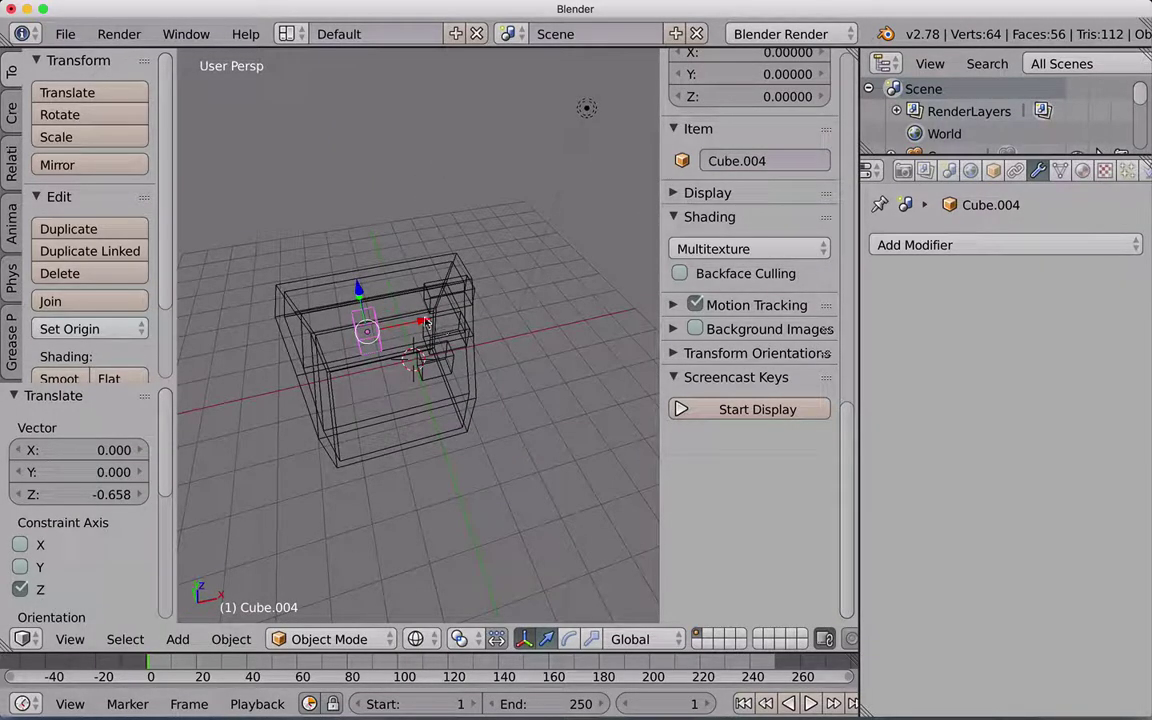
drag(424, 322, 376, 348)
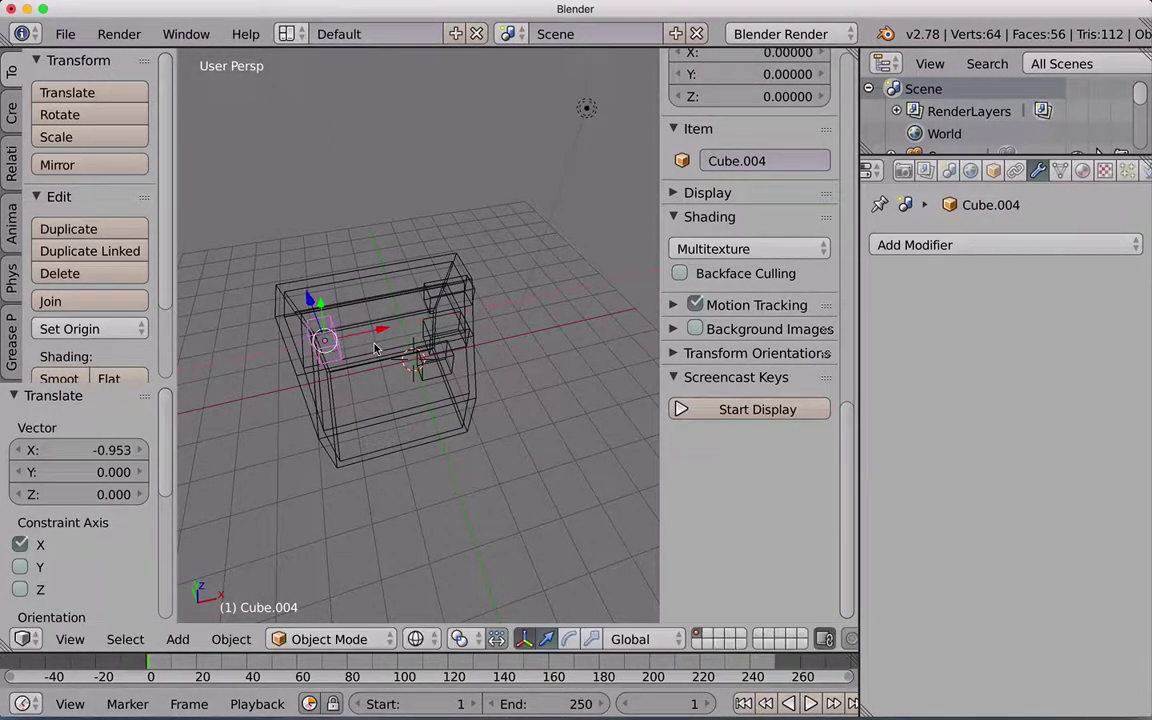
mouse_move(376, 348)
middle_down()
mouse_move(321, 334)
mouse_move(340, 343)
middle_up()
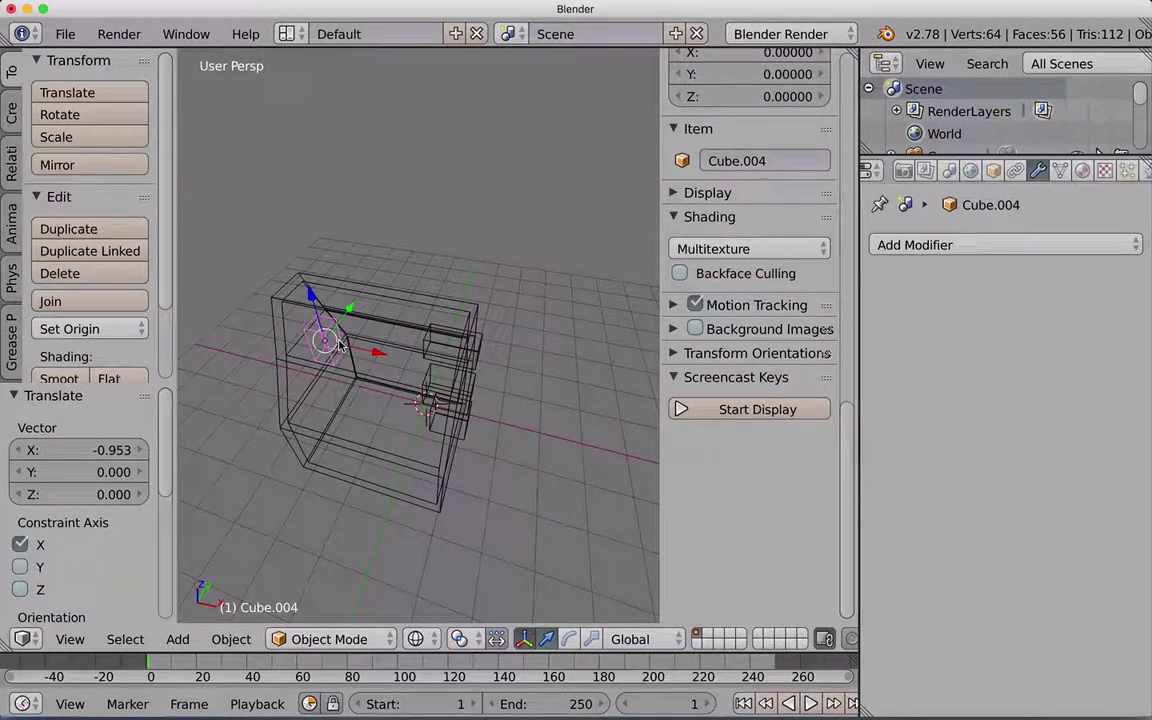
- Stretch the side cutter to 1.896 on X and 1.639 on Y, then nudge it 0.071 along X
key(s)
key(x)
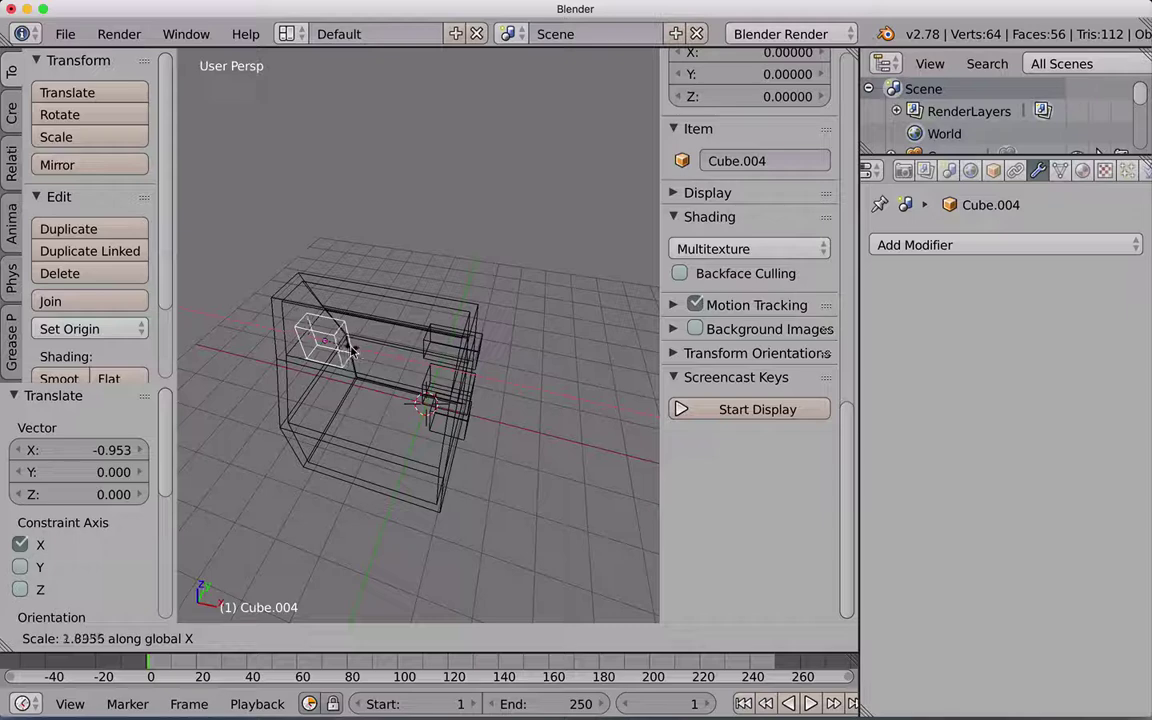
click(351, 347)
key(s)
key(y)
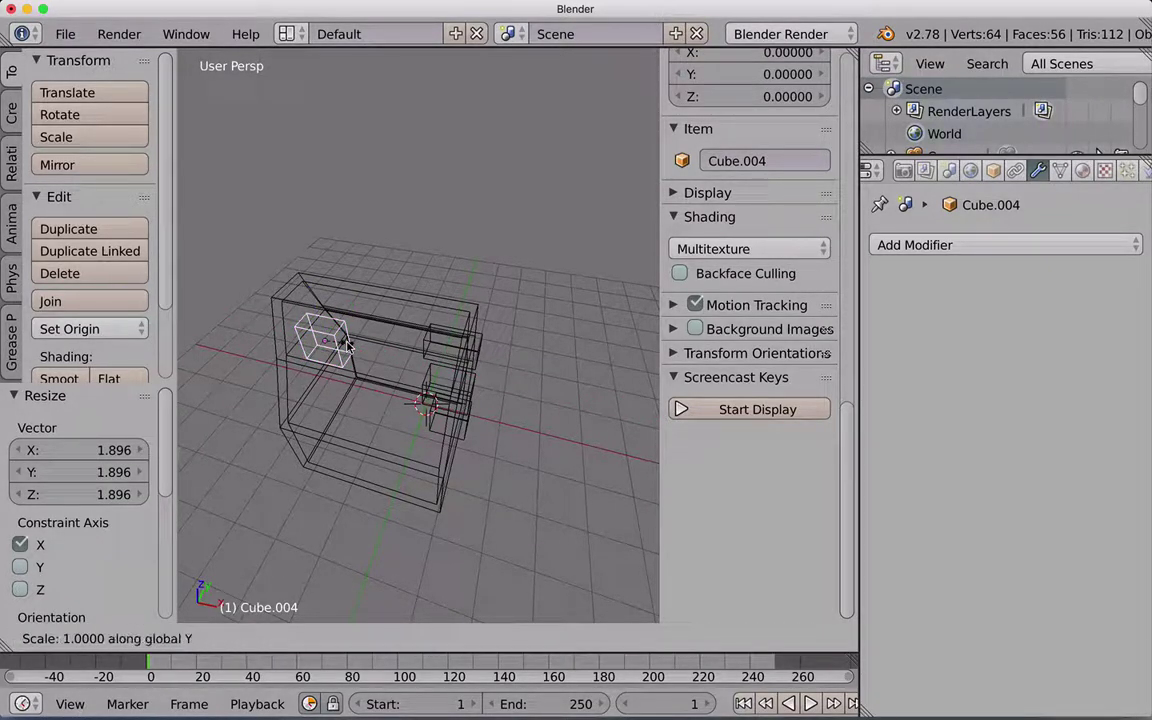
click(362, 342)
mouse_move(362, 342)
middle_down()
mouse_move(640, 67)
mouse_move(355, 327)
mouse_move(380, 392)
mouse_move(393, 376)
mouse_move(380, 393)
mouse_move(395, 358)
mouse_move(352, 287)
mouse_move(338, 299)
mouse_move(281, 255)
middle_up()
key(g)
key(y)
click(325, 295)
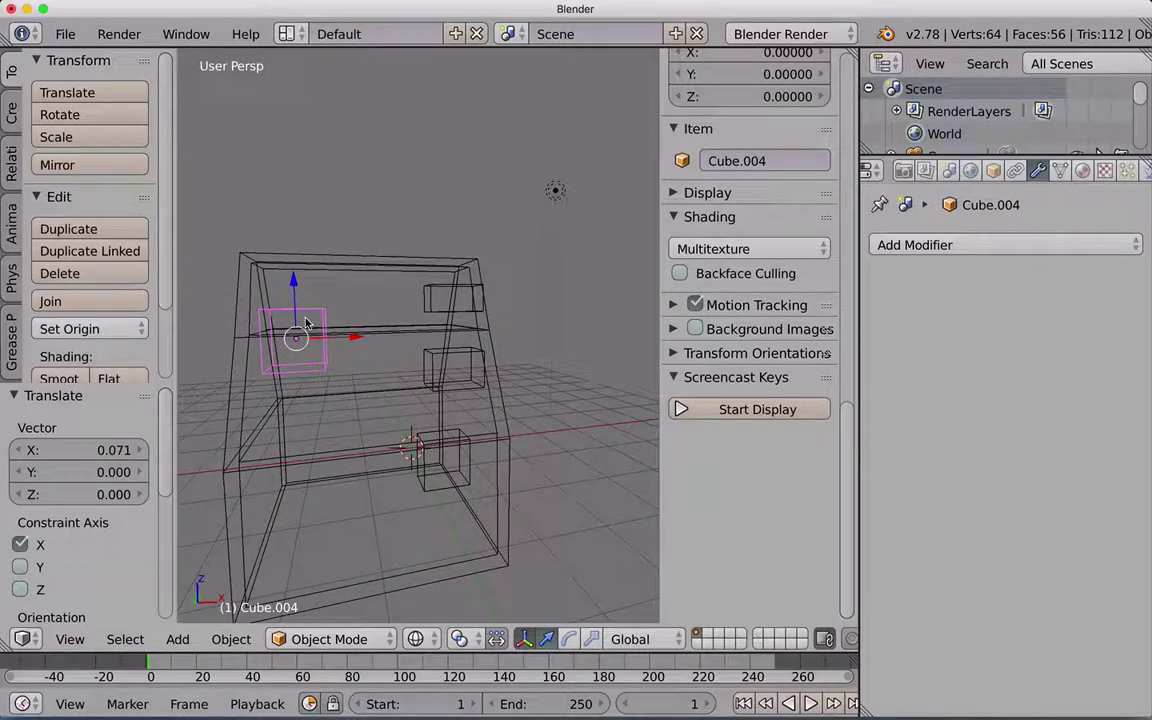
- Duplicate the side cutter as Cube.005, lowered 1.7 along Z, and zoom out to a three-quarter view
key(shift+d)
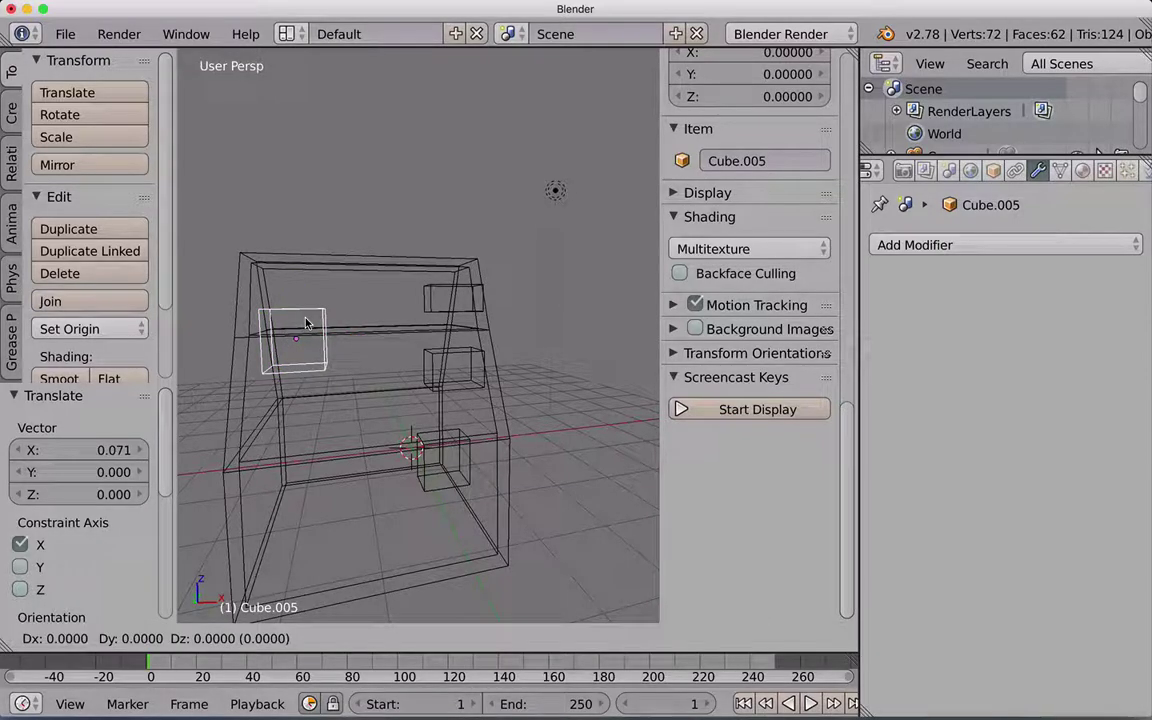
key(z)
click(318, 421)
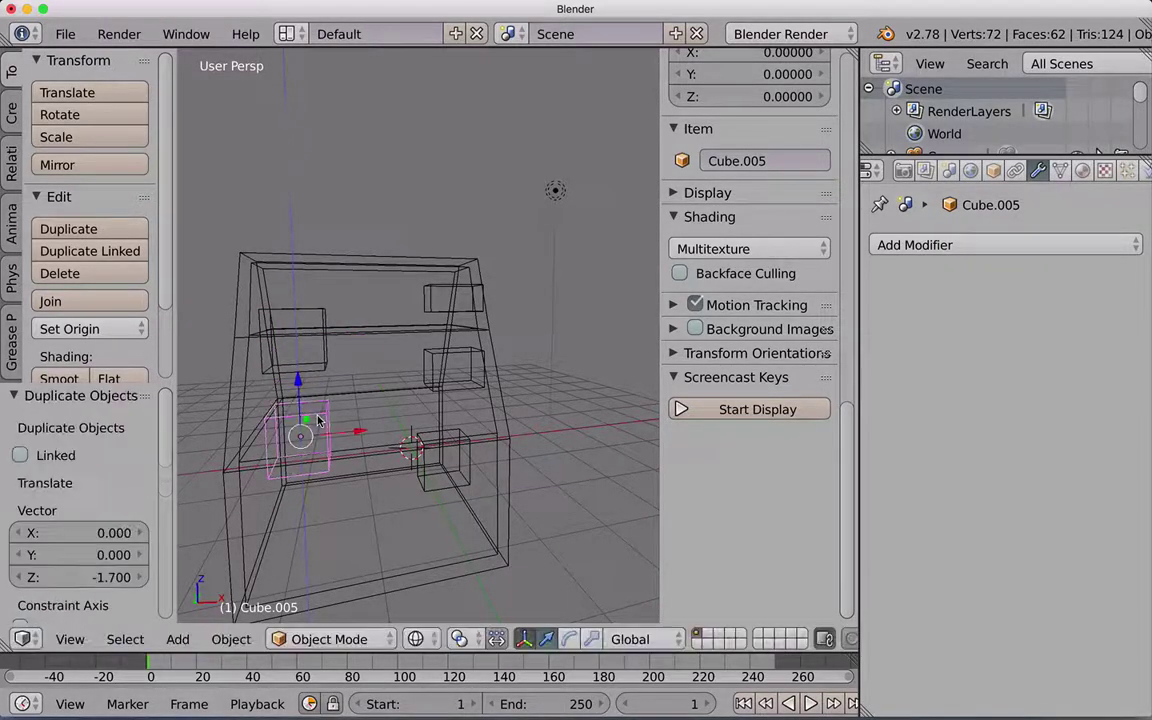
mouse_move(318, 421)
middle_down()
mouse_move(303, 437)
mouse_move(235, 392)
mouse_move(240, 405)
mouse_move(333, 410)
mouse_move(296, 370)
mouse_move(286, 410)
middle_up()
scroll(286, 410, down, 2)
scroll(288, 366, down, 1)
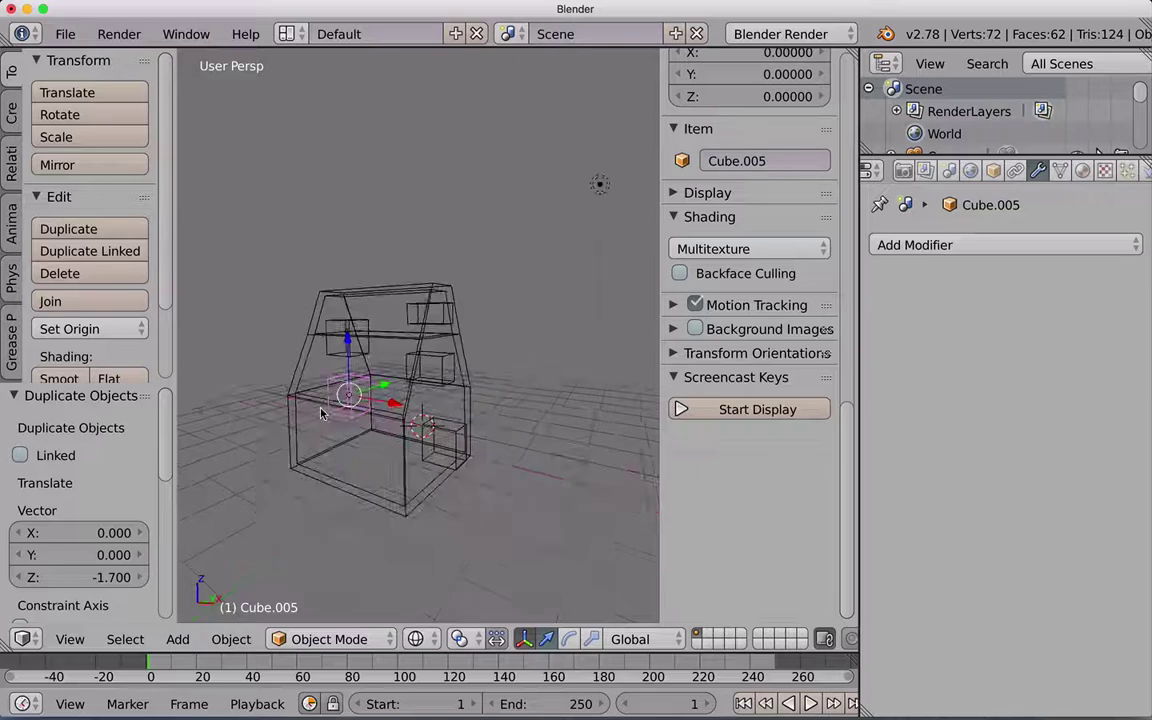
mouse_move(288, 366)
middle_down()
mouse_move(318, 416)
mouse_move(336, 393)
middle_up()
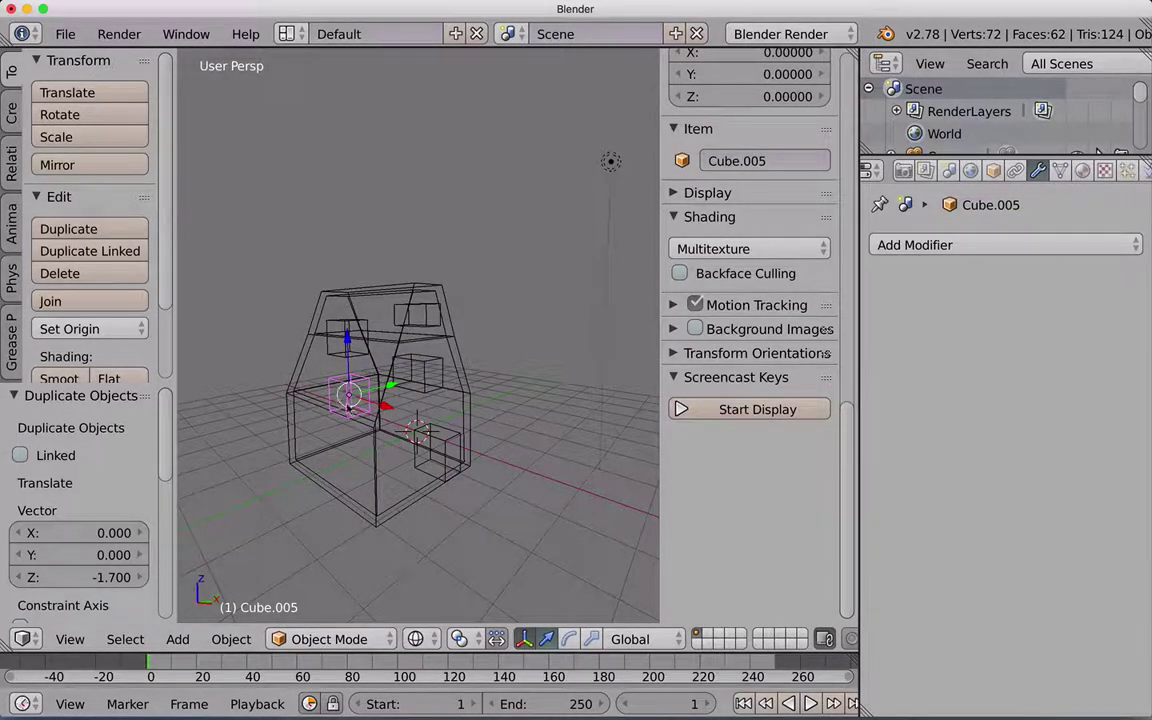
- Switch to solid shading and rename the house object to 'casa'
key(z)
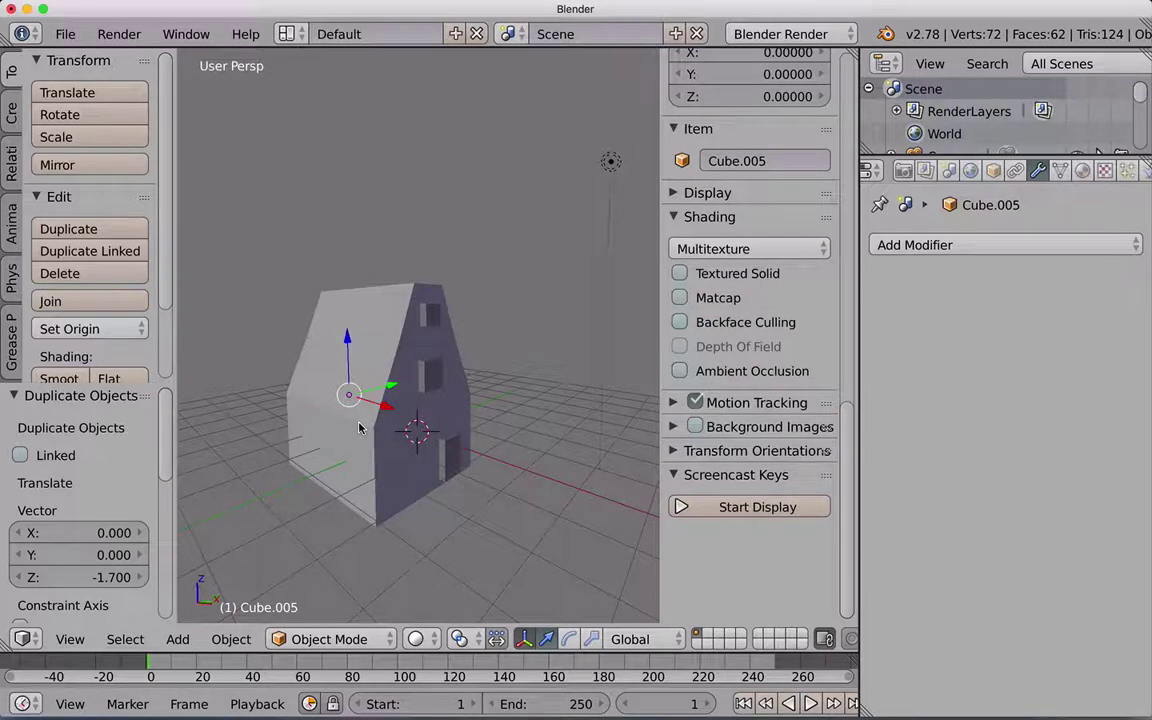
middle_drag(376, 400, 362, 391)
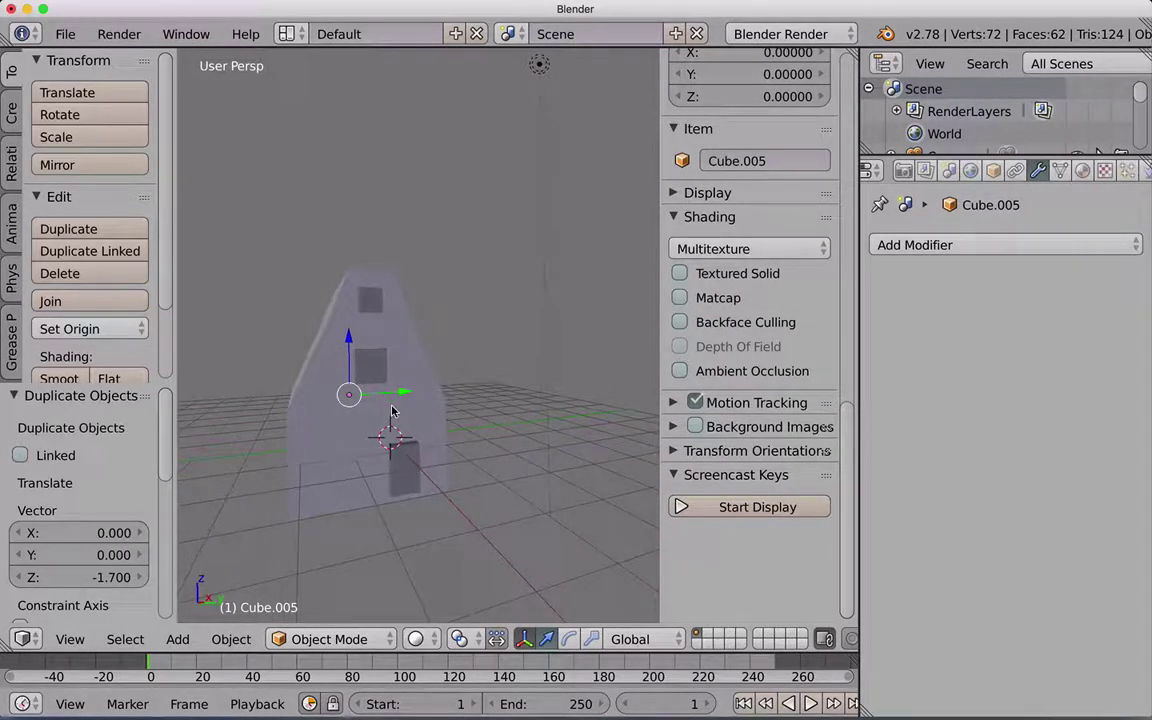
right_click(322, 374)
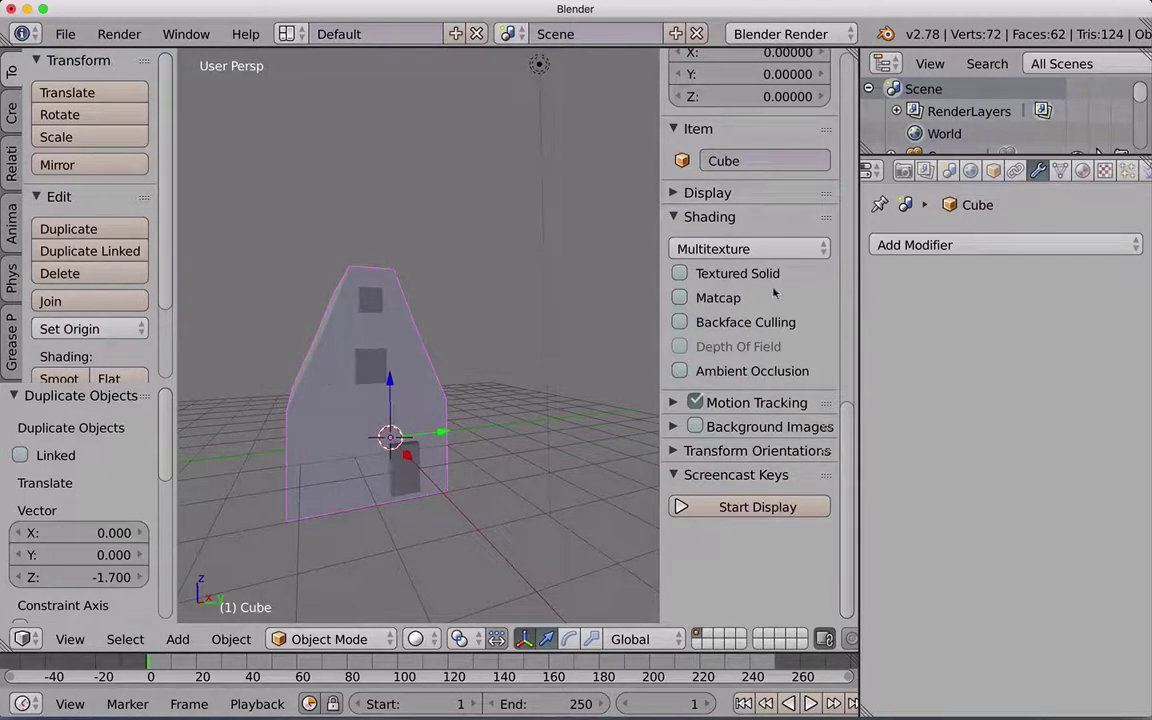
click(746, 160)
text(casa)
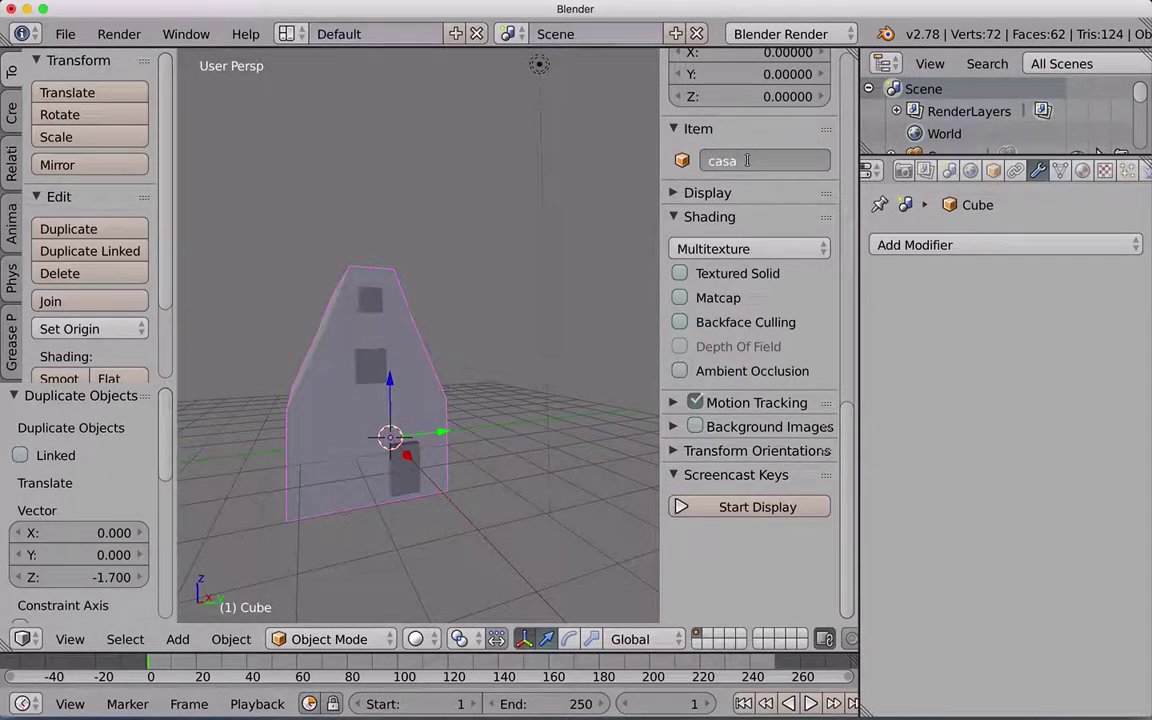
key(Return)
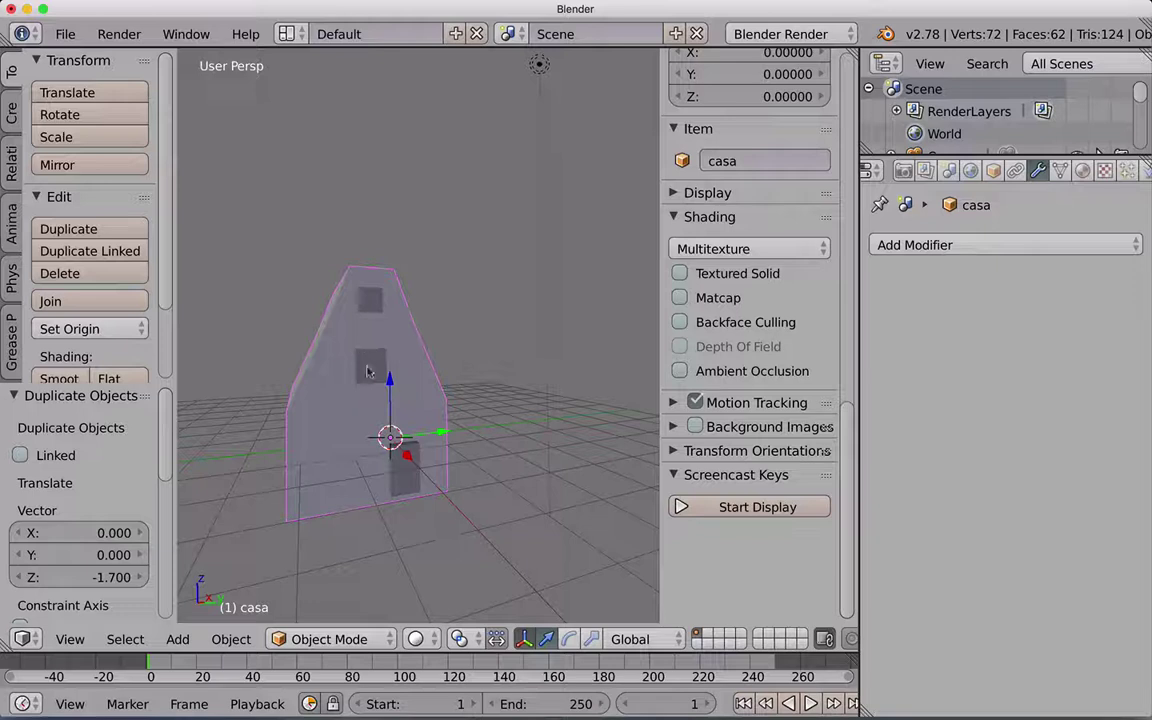
- Rename the upper window cutter to 'taglio', then reselect the house casa
right_click(368, 372)
click(774, 161)
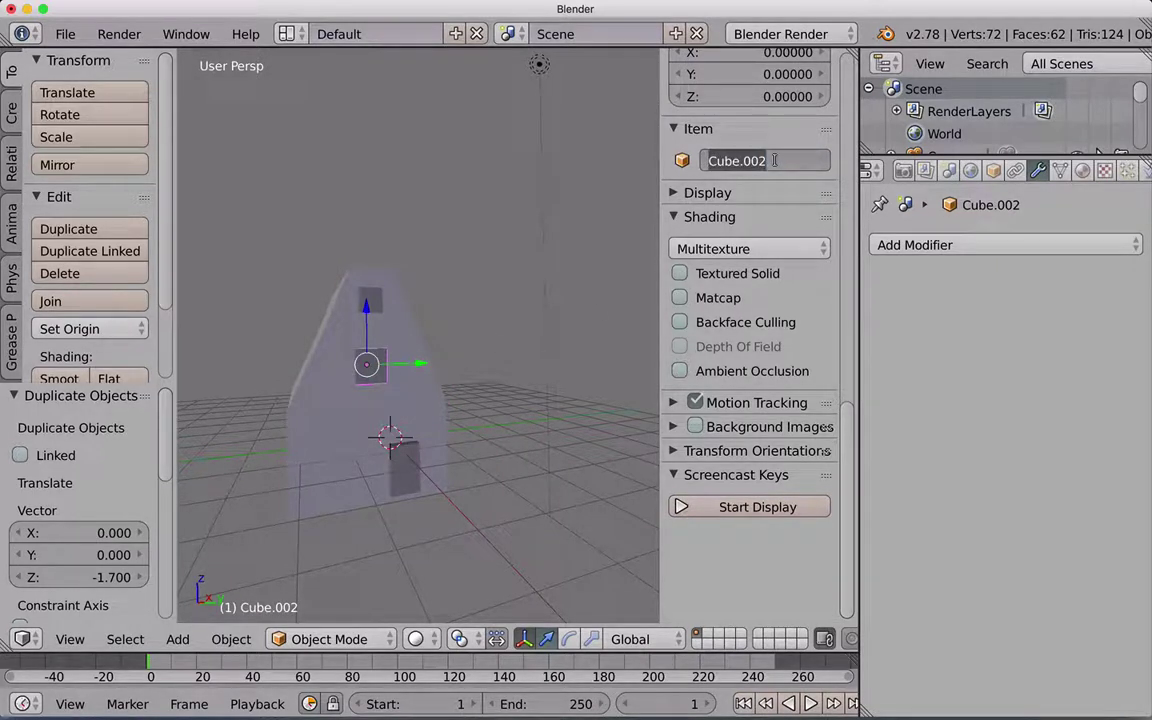
text(taglio)
key(Return)
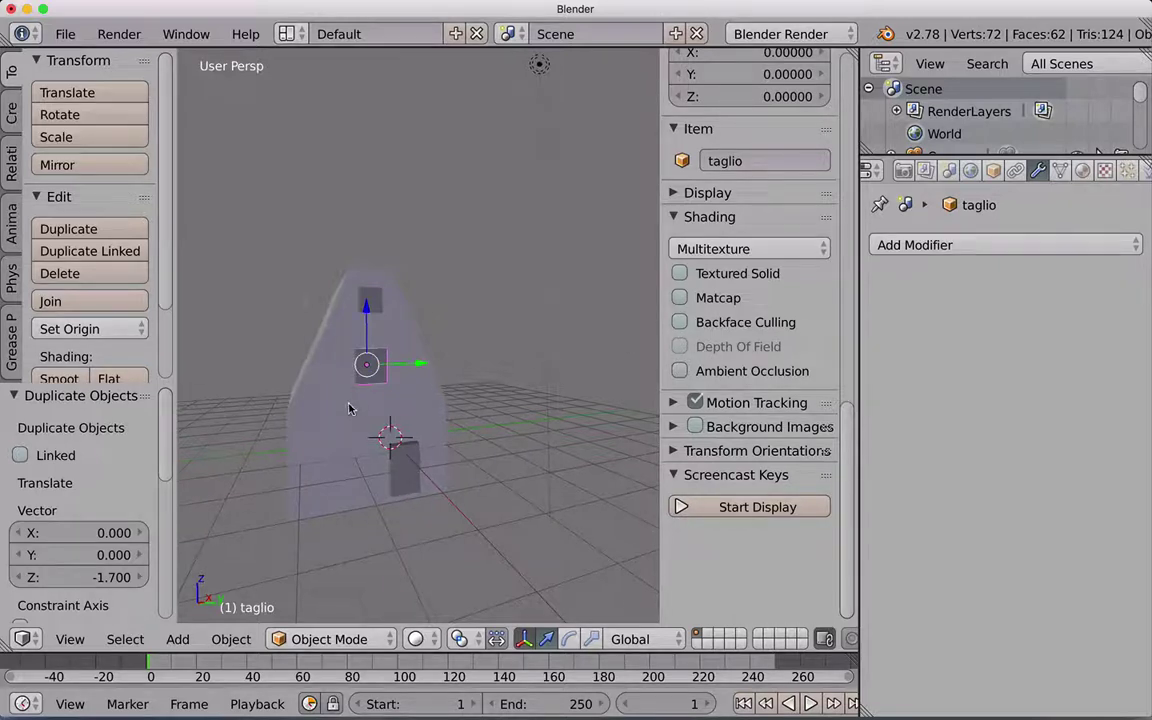
middle_drag(349, 408, 351, 409)
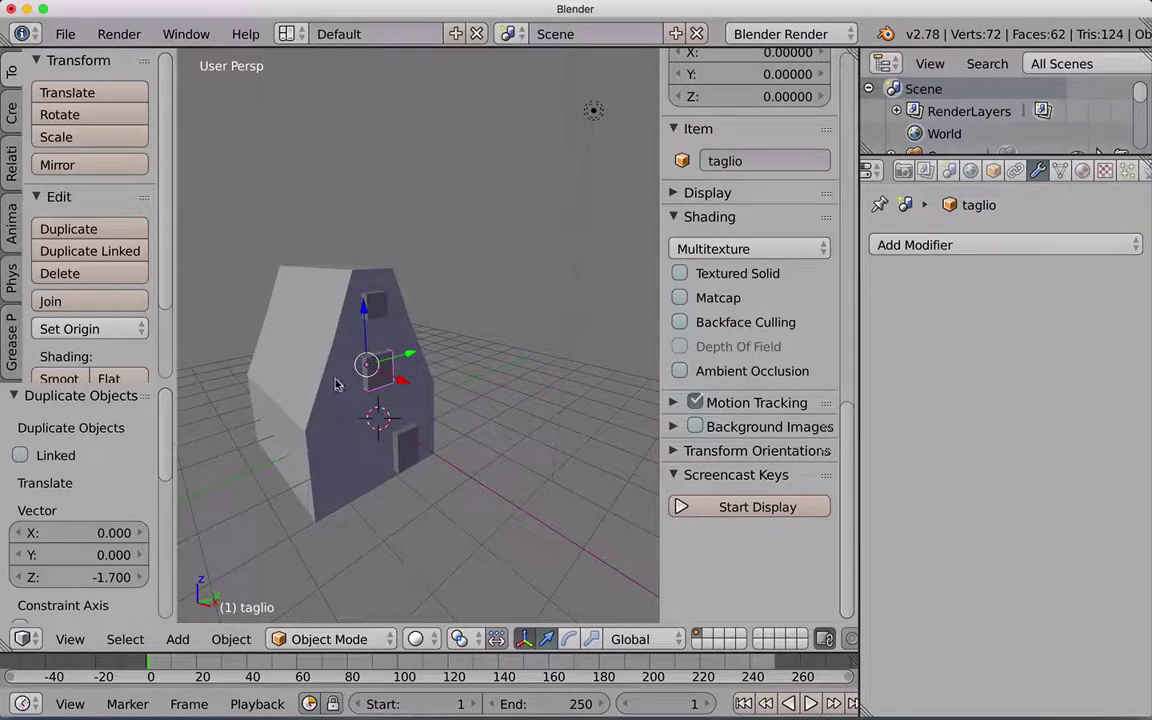
right_click(336, 385)
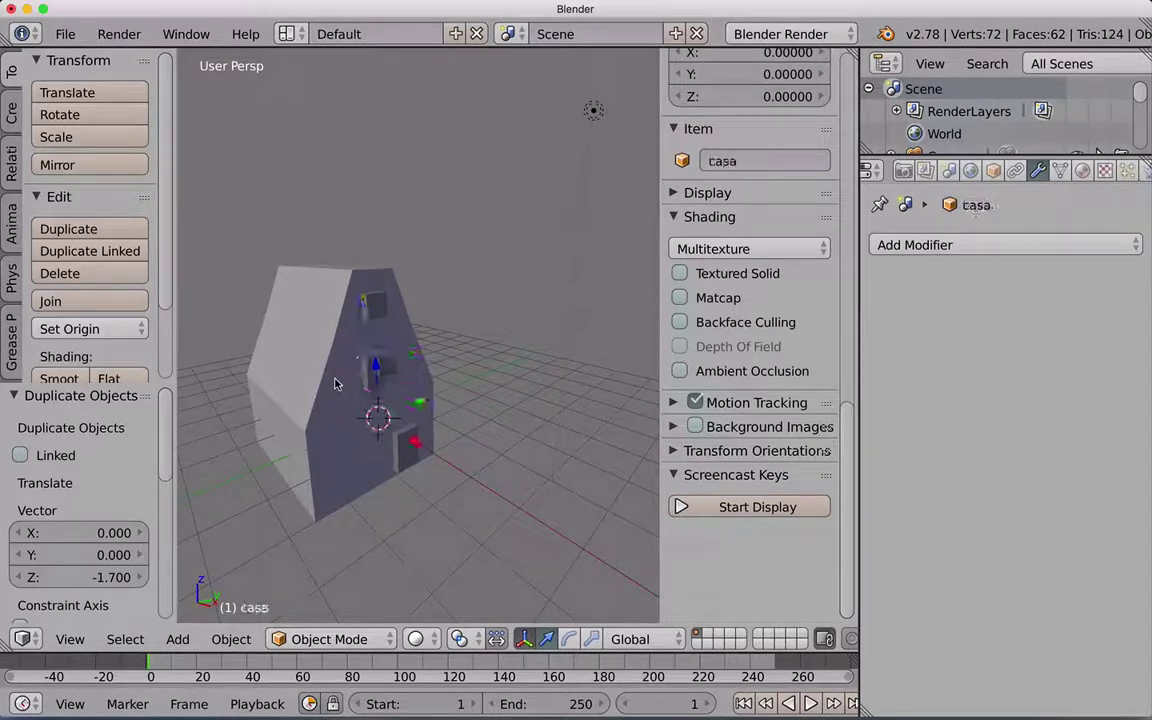
- Add a Boolean modifier to casa, set to Difference with object taglio, and apply it
click(1010, 246)
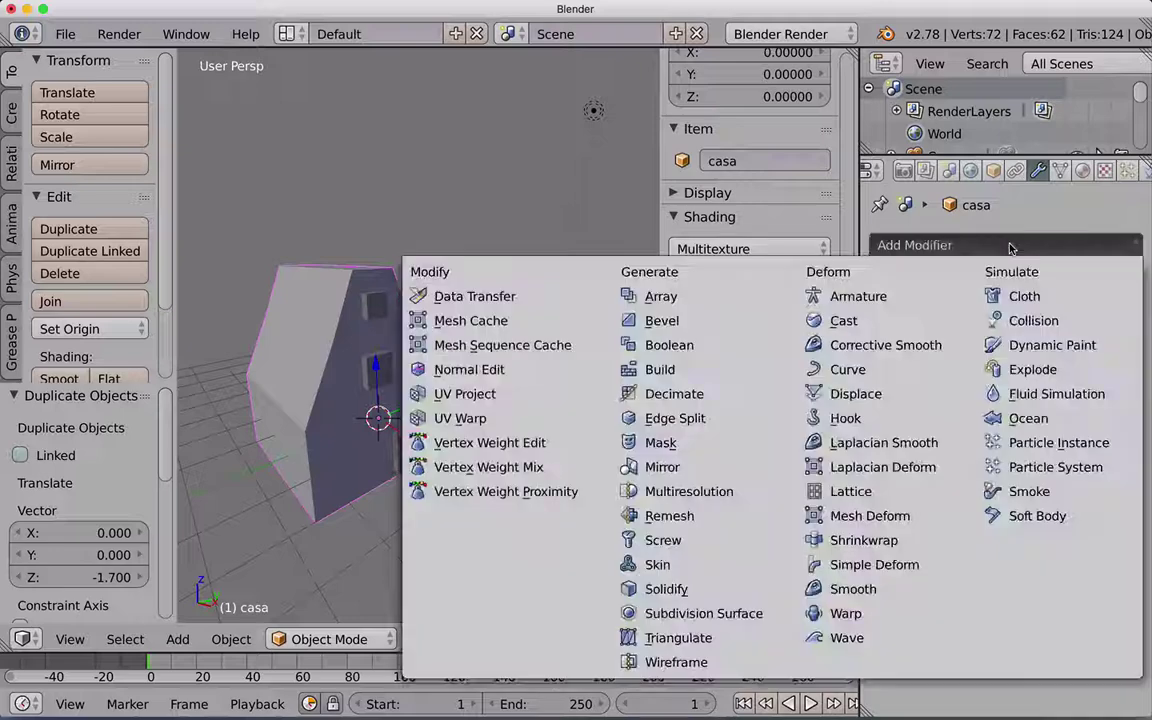
click(680, 345)
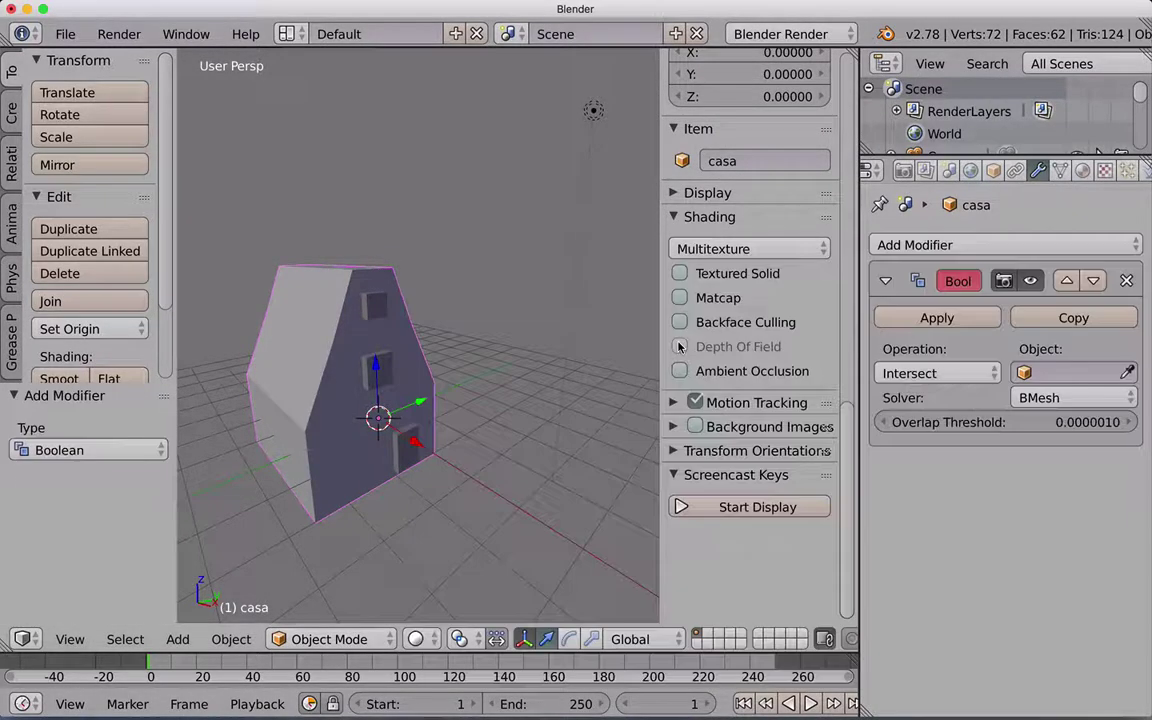
click(955, 373)
click(913, 298)
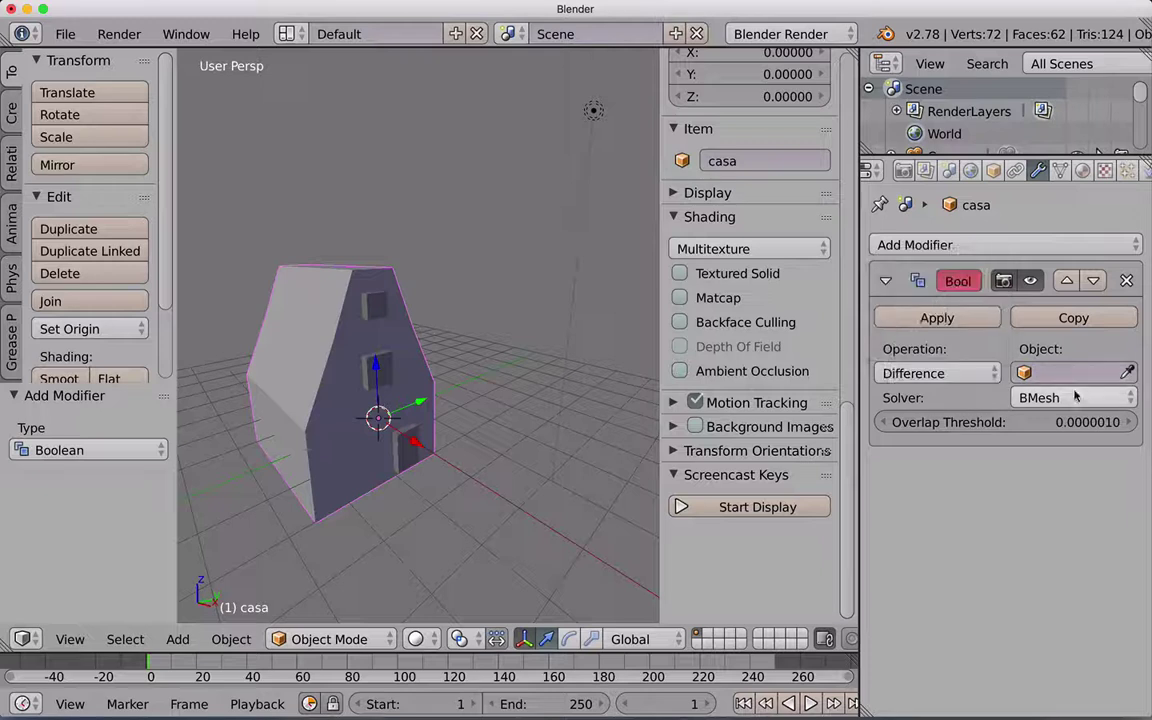
click(1060, 372)
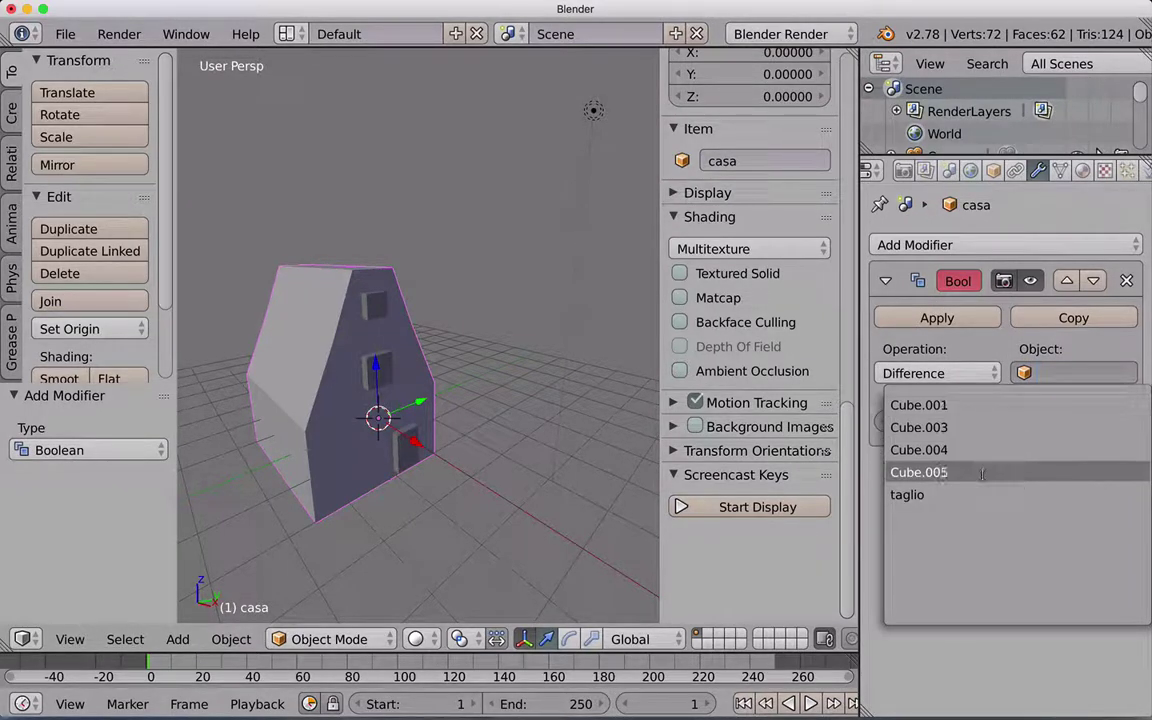
click(960, 494)
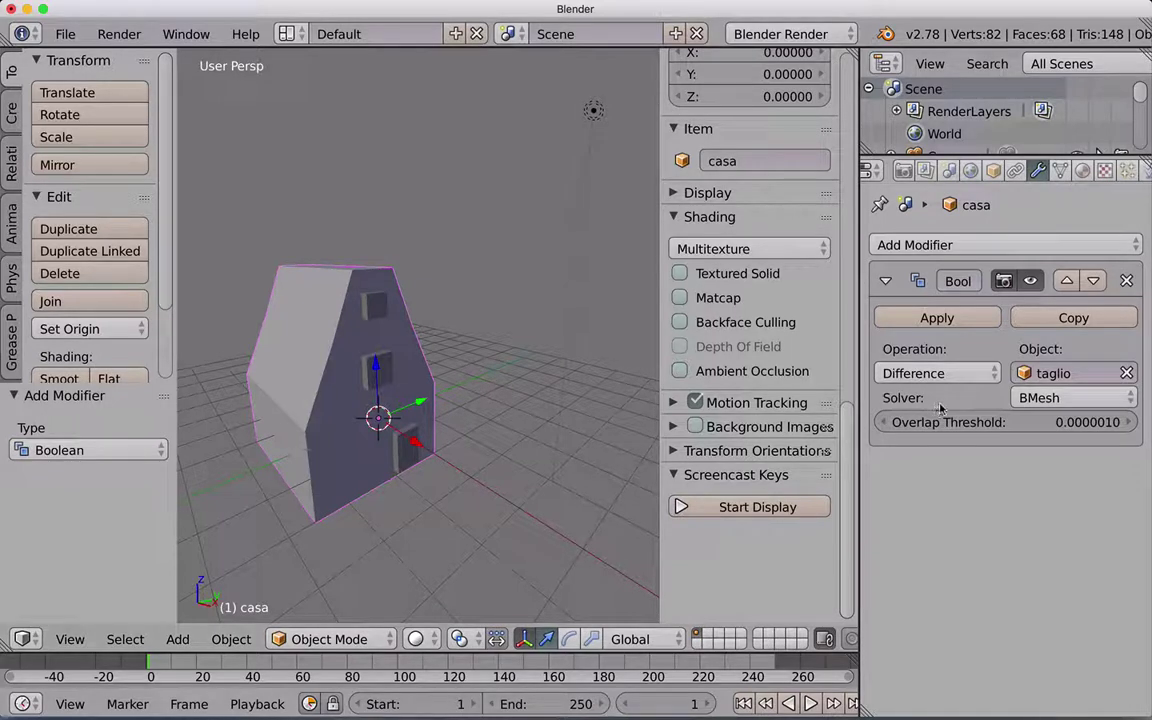
click(955, 319)
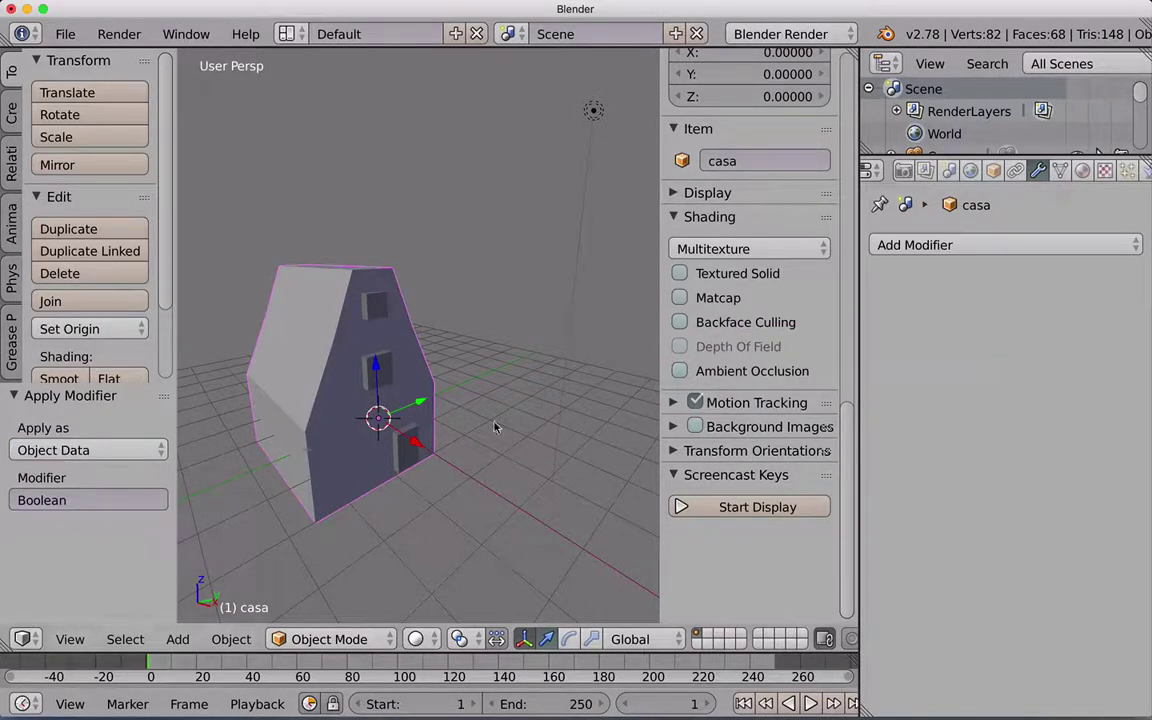
mouse_move(330, 388)
middle_down()
mouse_move(353, 442)
mouse_move(318, 359)
middle_up()
- Undo the applied Boolean cut on the house and switch to wireframe to reveal the cutter cubes
right_click(320, 358)
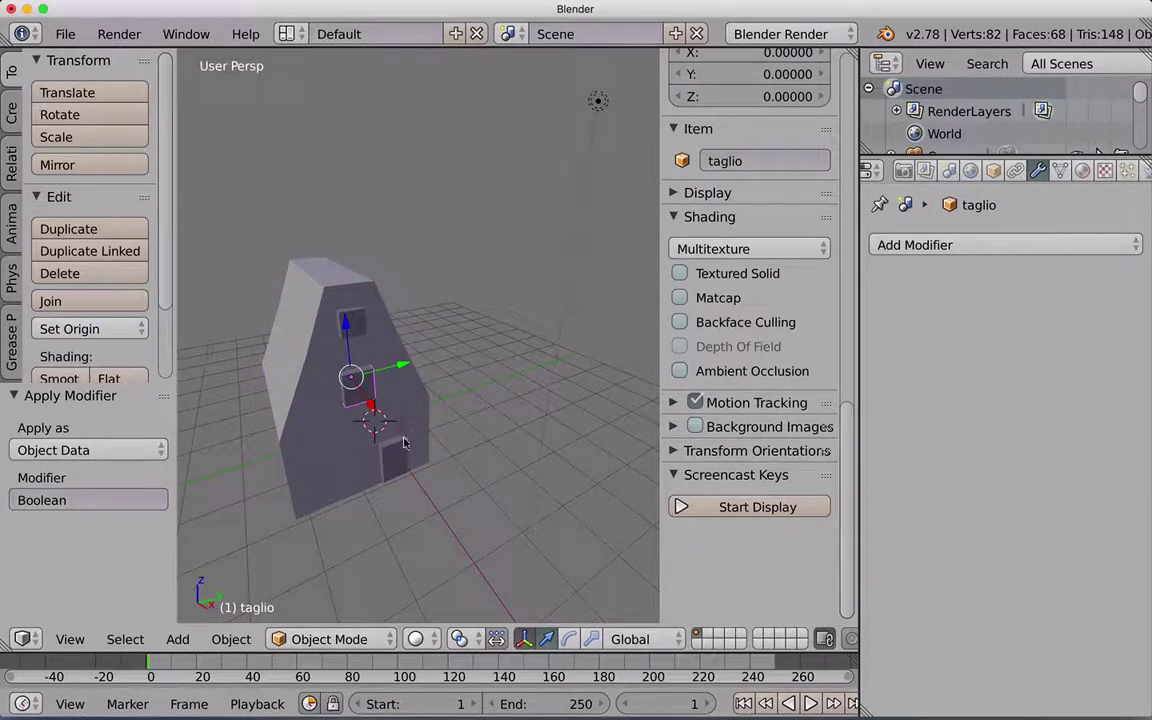
mouse_move(408, 455)
middle_down()
mouse_move(329, 437)
mouse_move(392, 447)
middle_up()
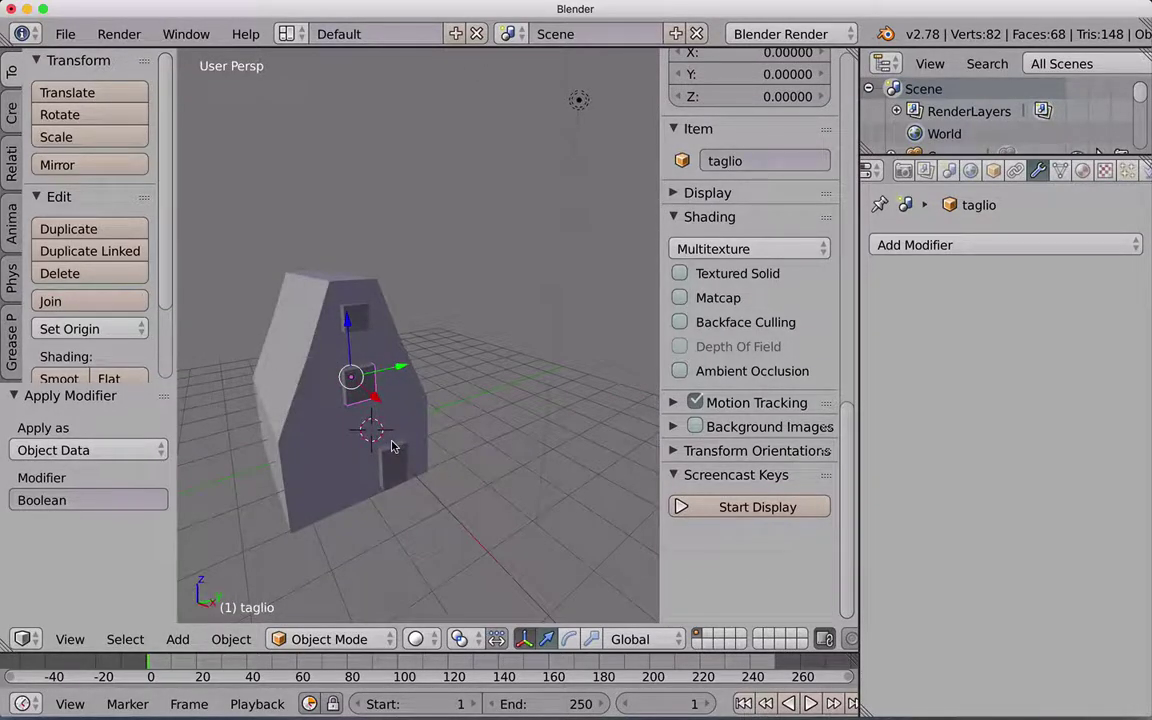
key(ctrl+z)
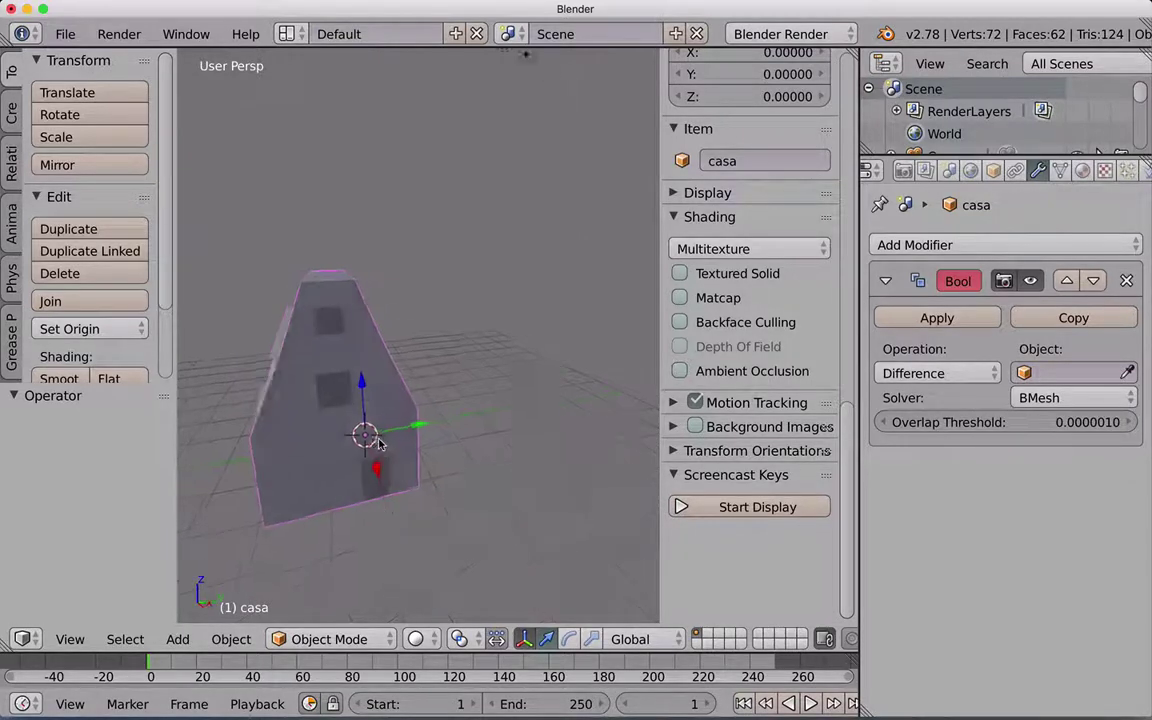
middle_drag(392, 449, 378, 449)
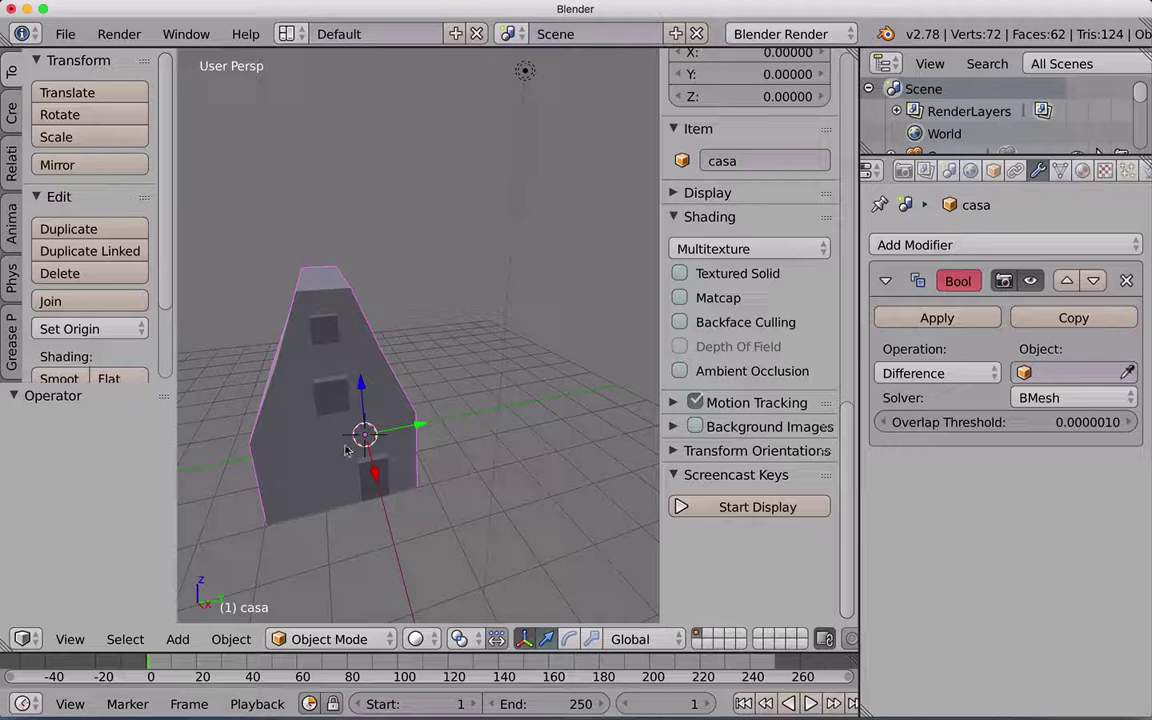
key(z)
middle_drag(358, 432, 360, 427)
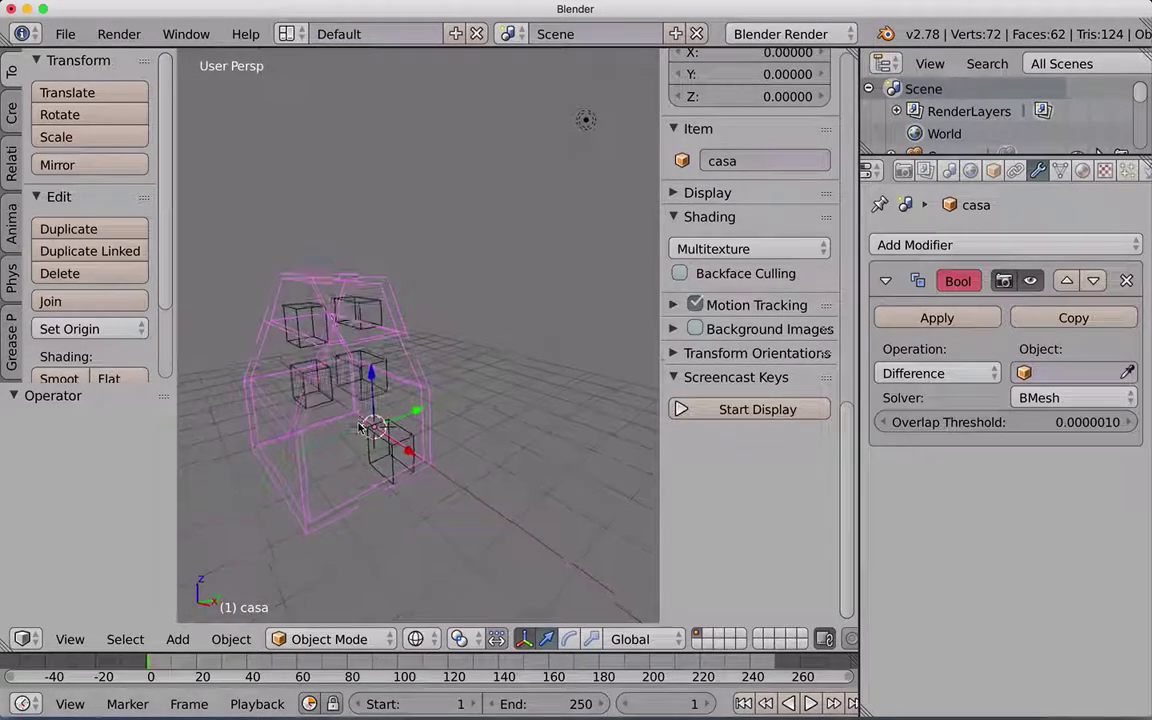
- Join Cube.001, taglio, Cube.003, Cube.004 and Cube.005 into a single cutter object
right_click(408, 441)
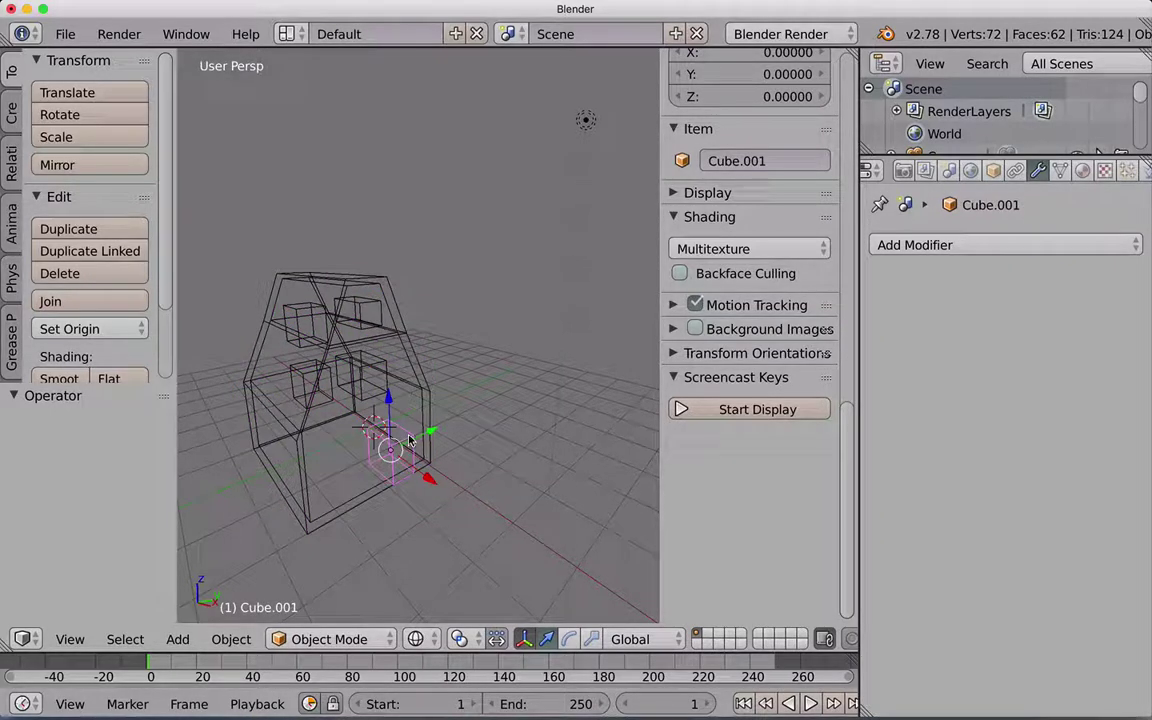
right_click(355, 340)
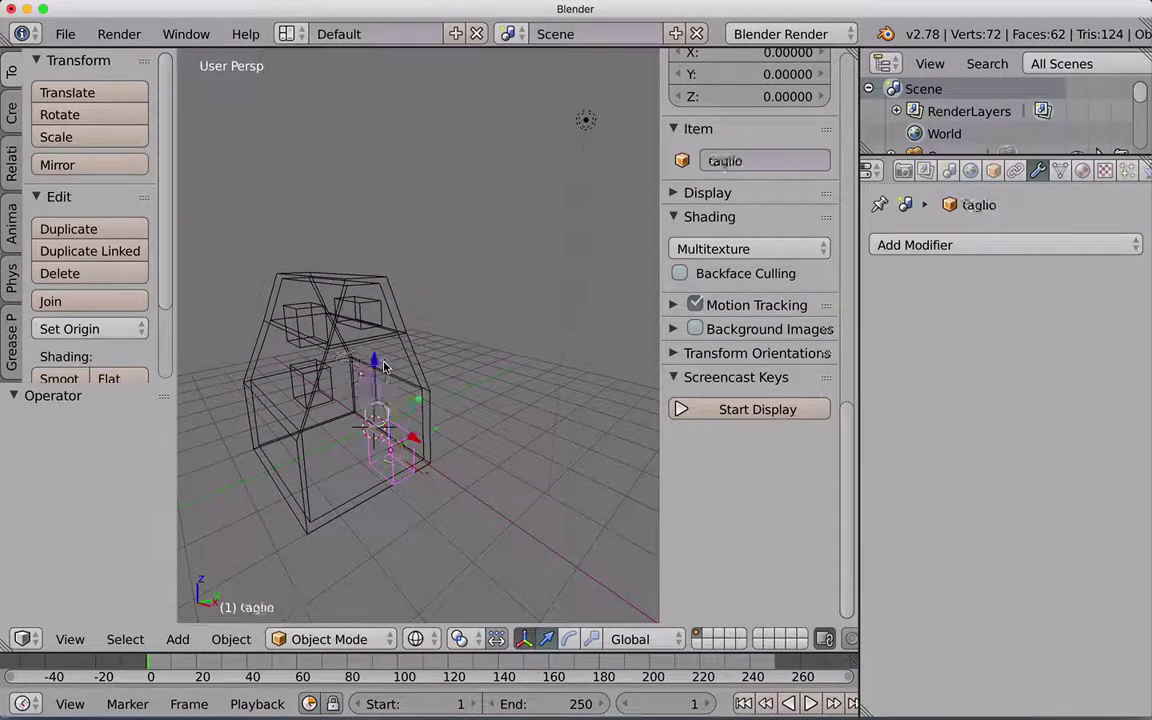
right_click(371, 306)
right_click(303, 320)
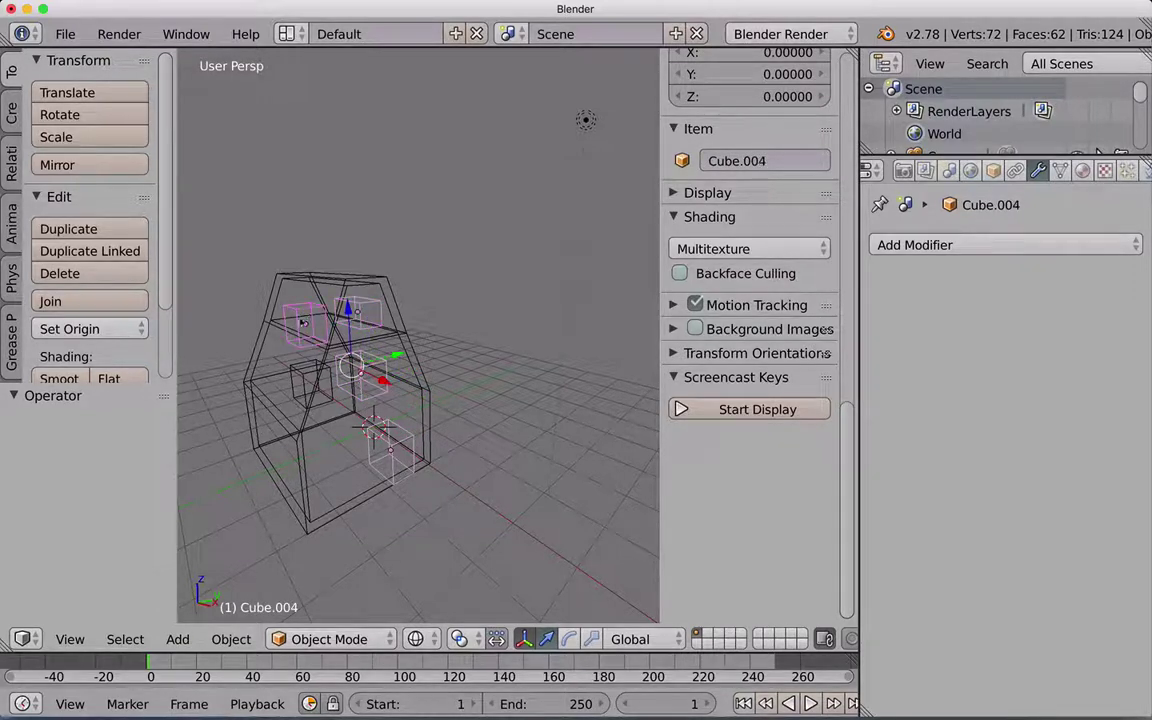
right_click(308, 376)
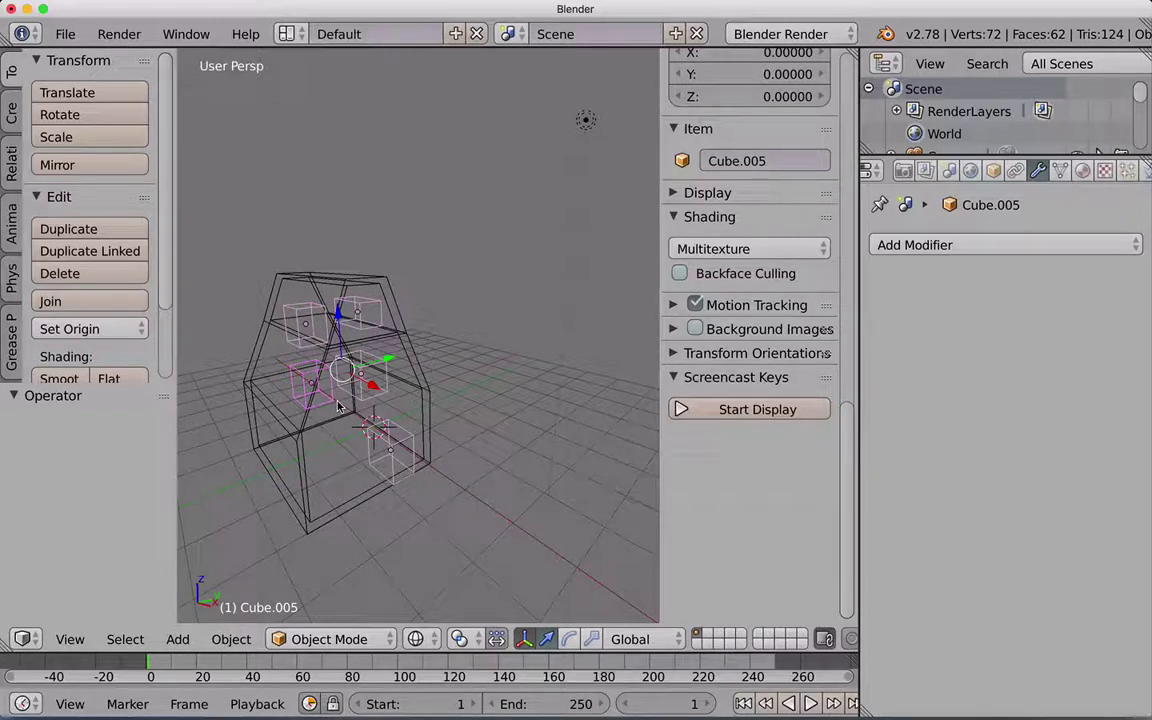
key(ctrl+j)
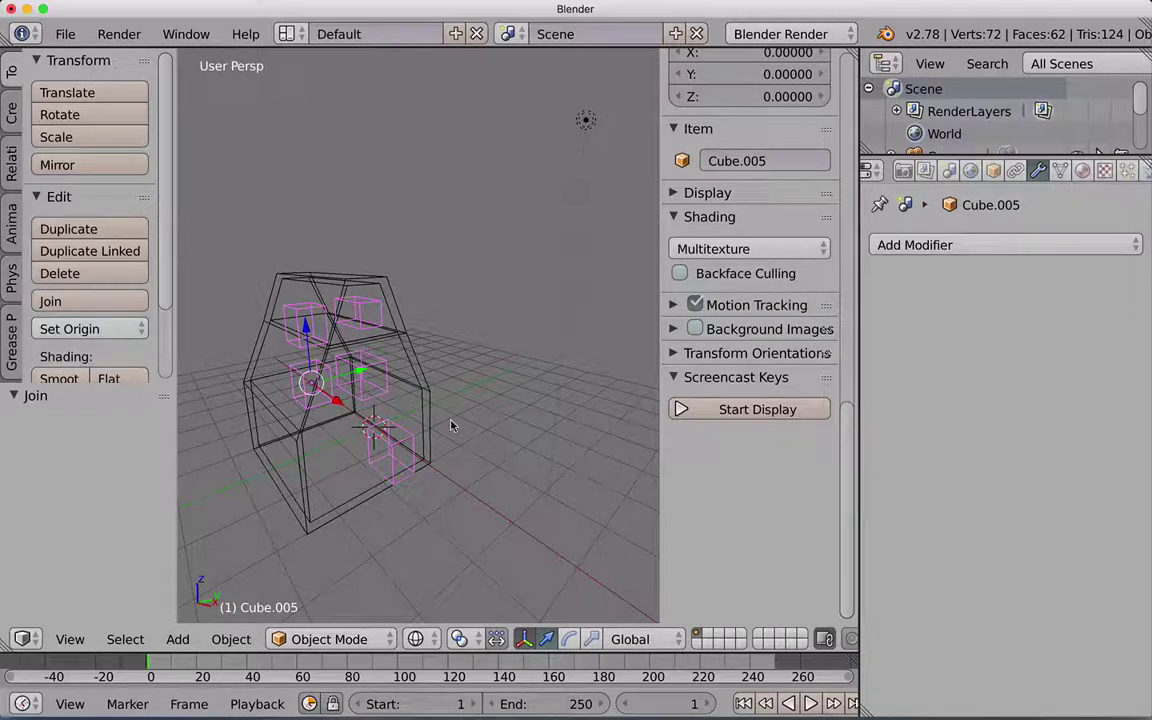
- Rename the joined cutter object to 'taglio'
click(756, 162)
text(tag)
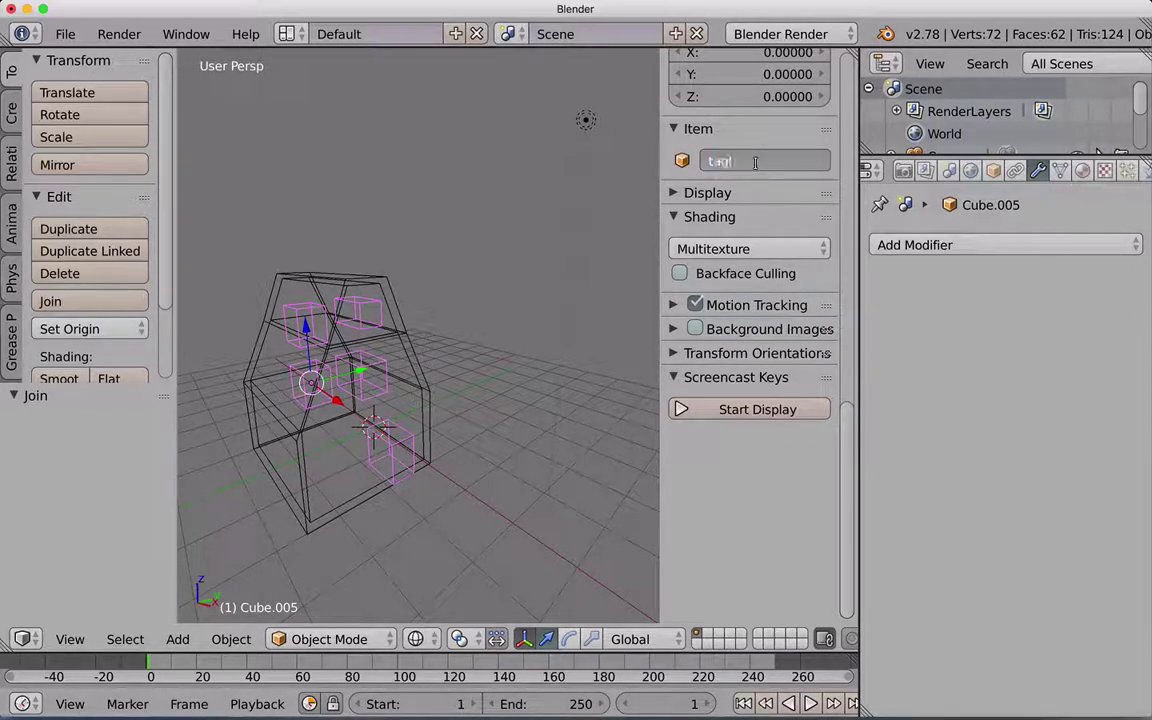
text(io)
key(Return)
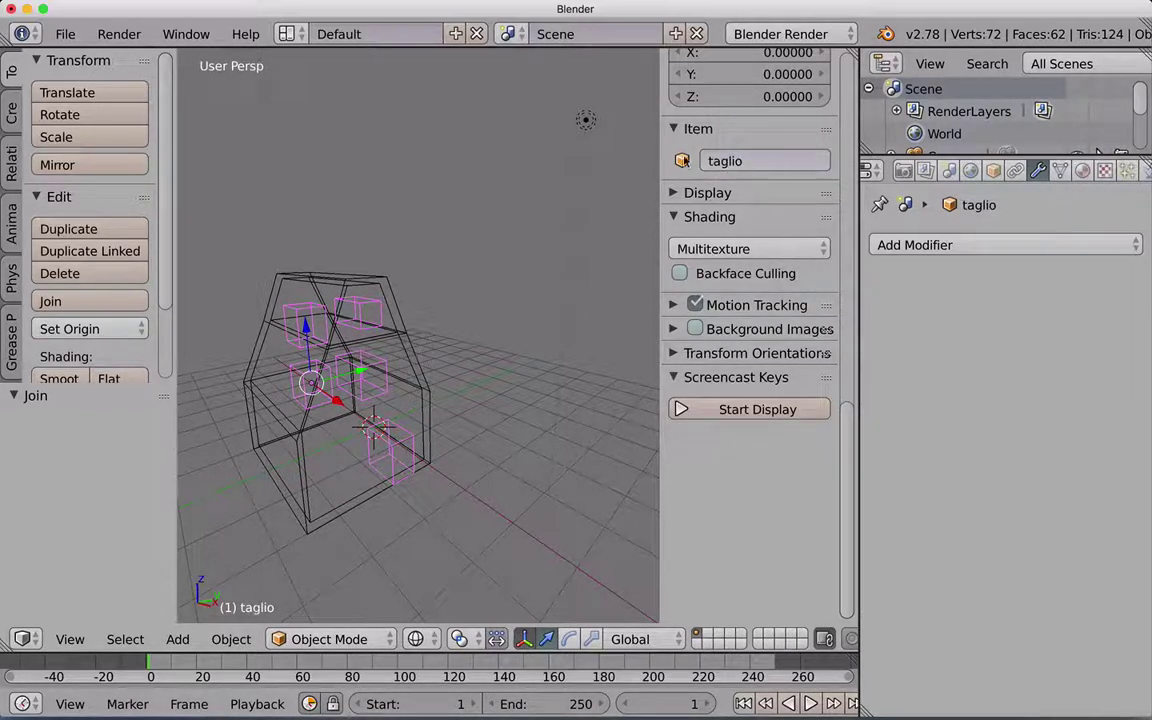
- In solid shading, set the house's Boolean Difference object to taglio and apply it
key(z)
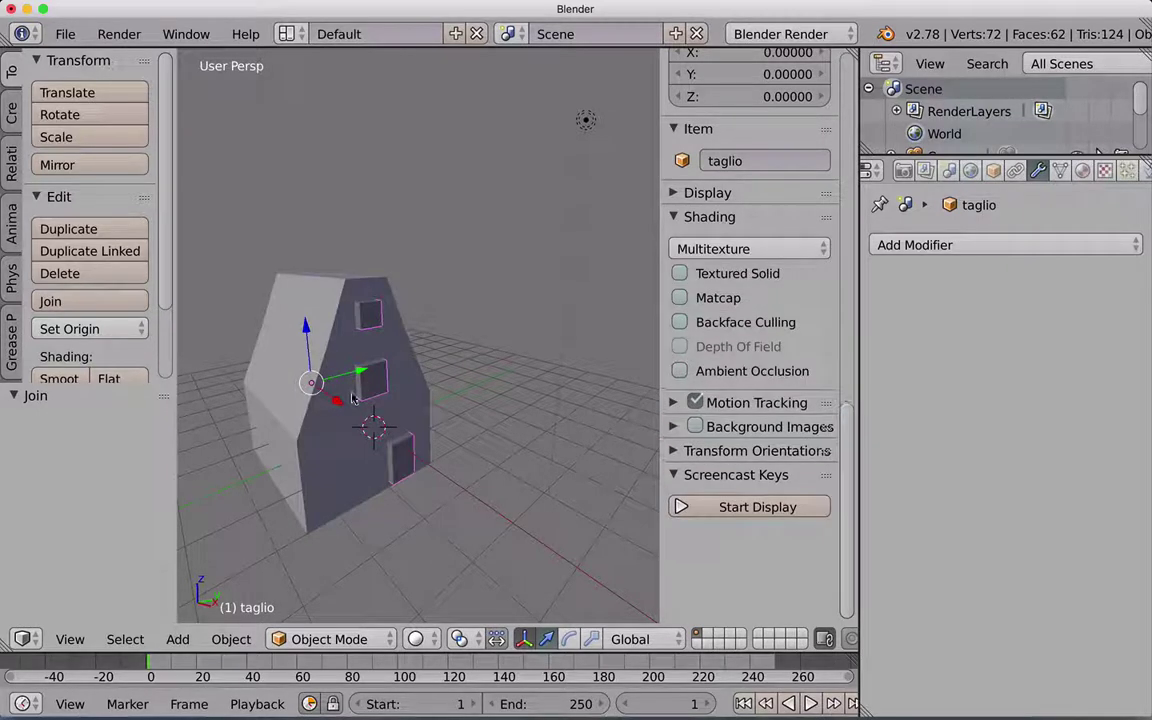
right_click(341, 344)
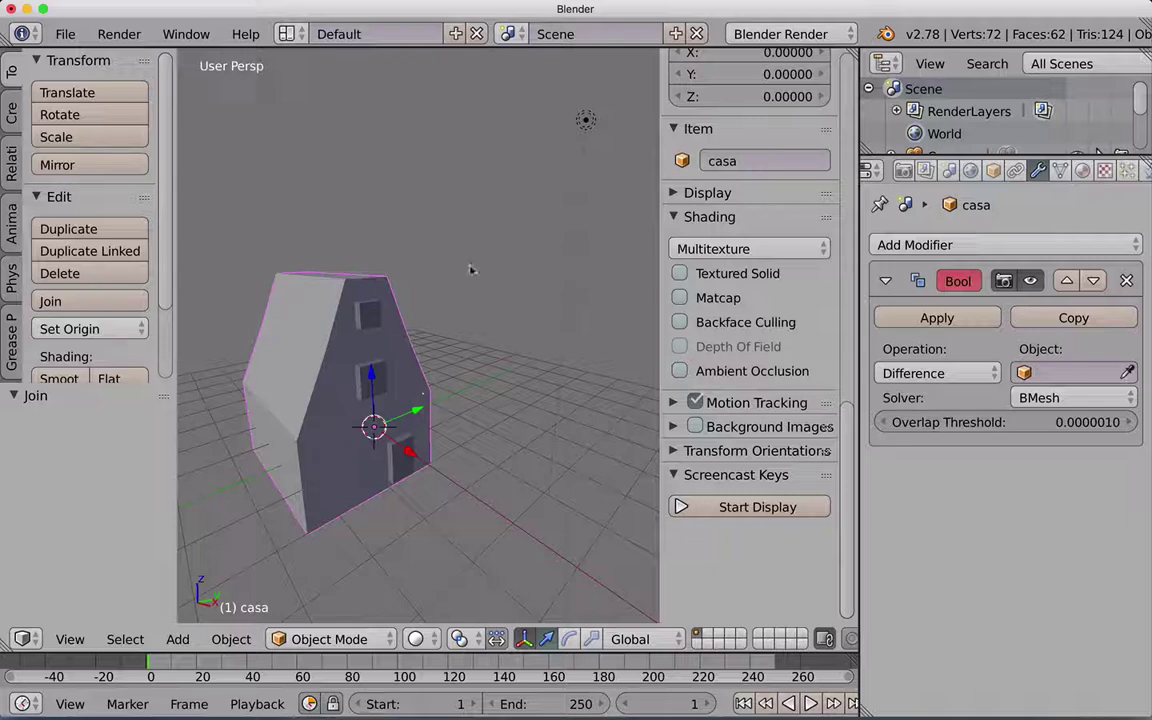
click(1070, 372)
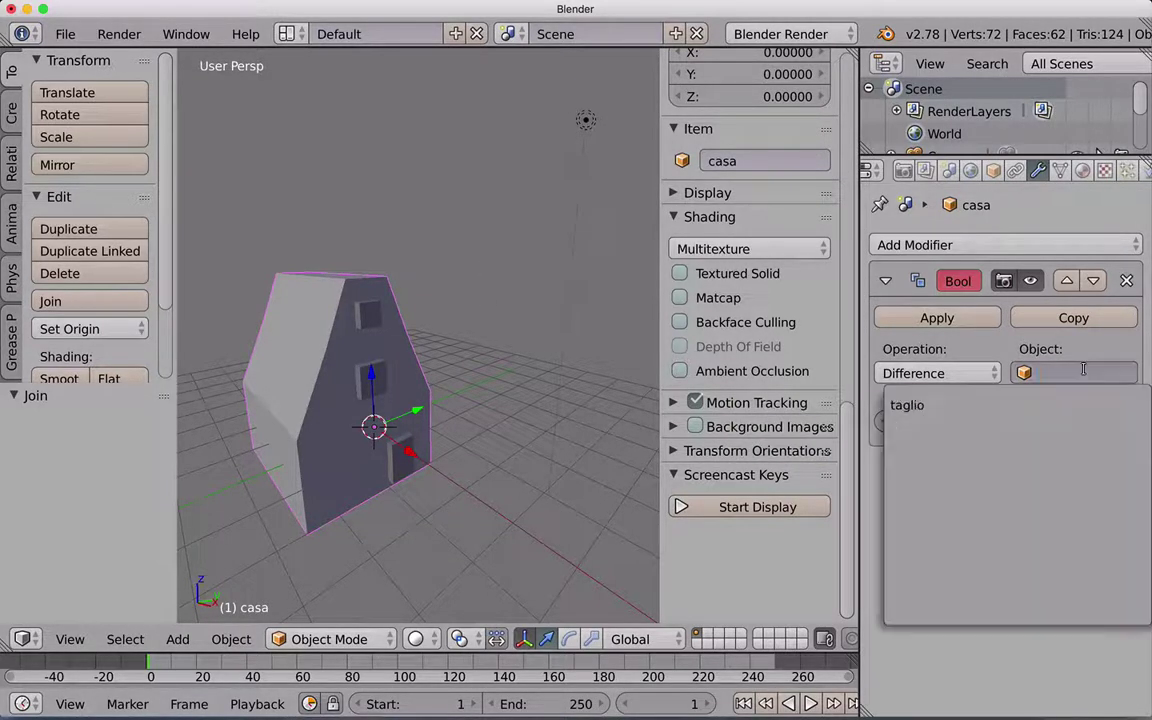
click(977, 406)
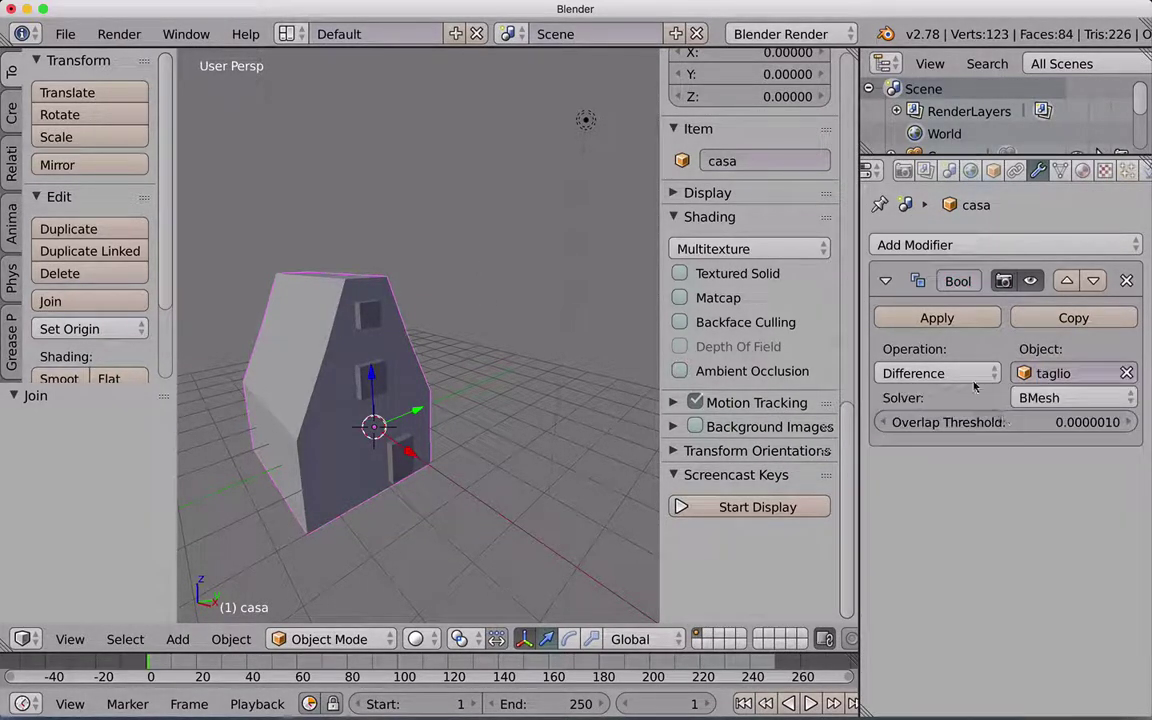
click(937, 318)
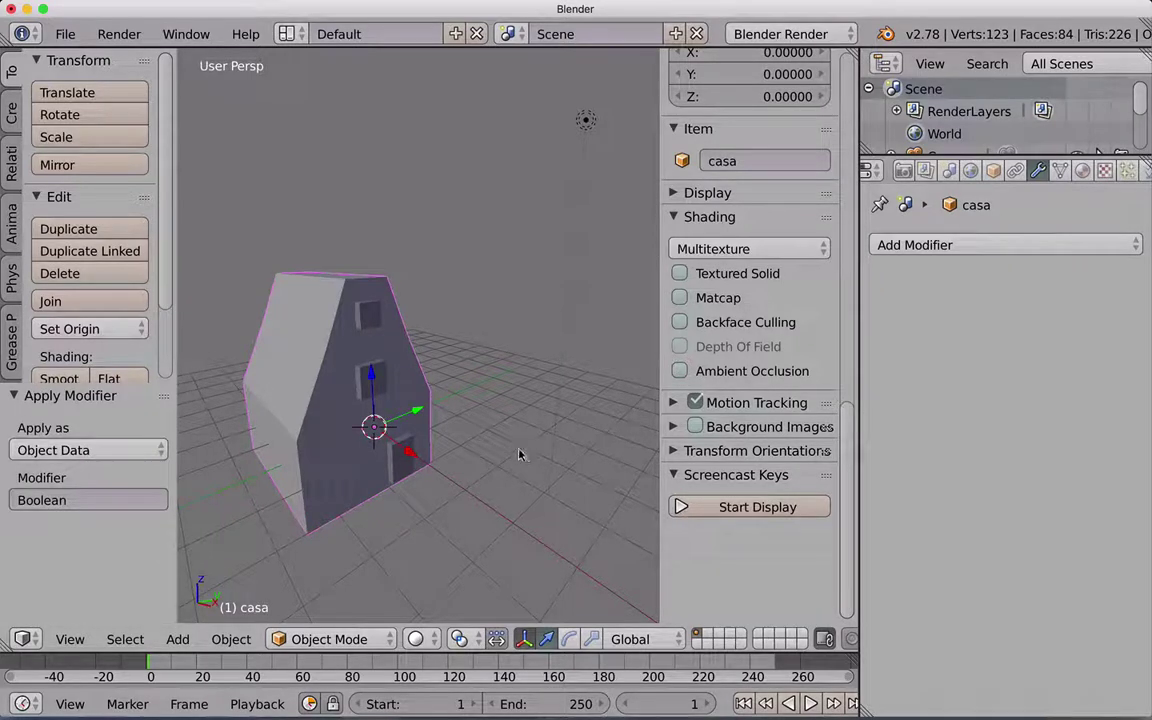
- Move the taglio cutter 4.927 units along Y to expose the window and door holes
right_click(366, 378)
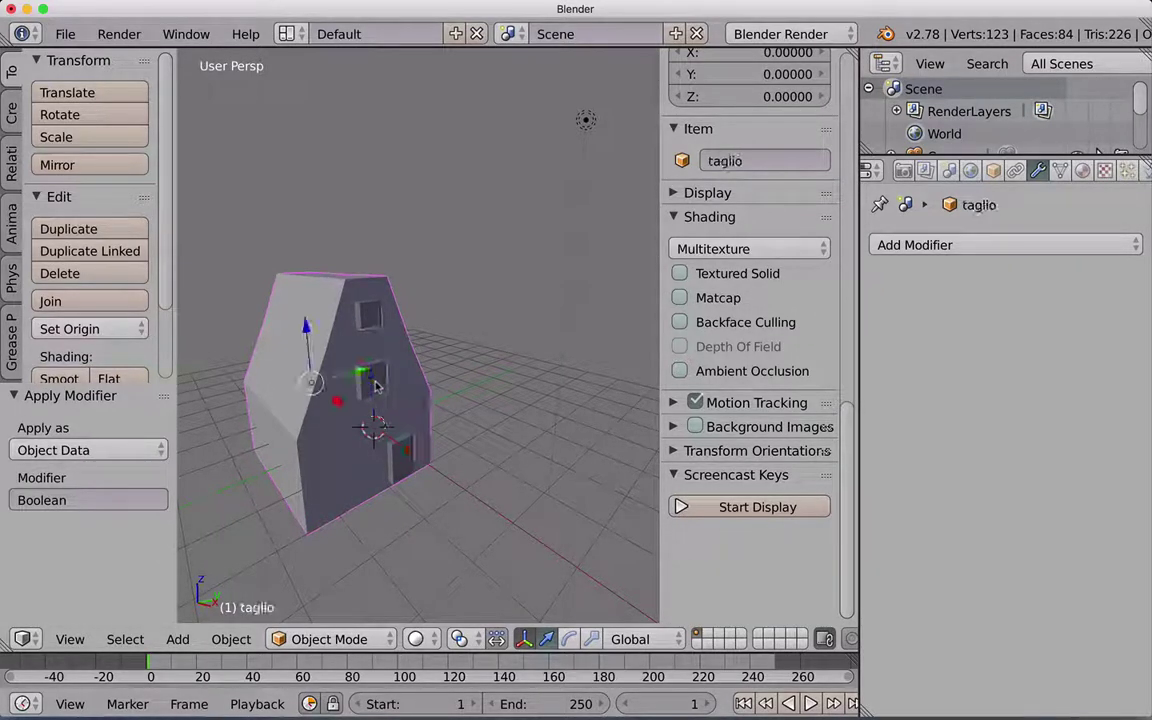
drag(362, 374, 455, 360)
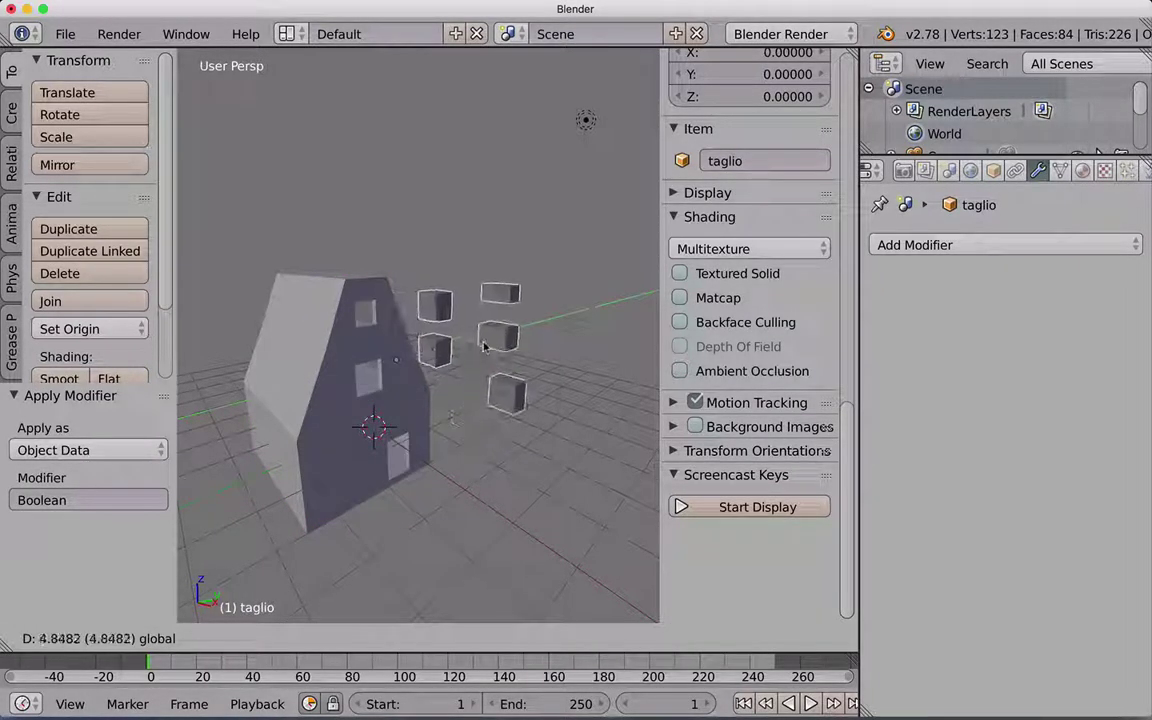
scroll(298, 399, up, 3)
mouse_move(298, 399)
middle_down()
mouse_move(279, 401)
mouse_move(310, 397)
mouse_move(285, 373)
mouse_move(352, 358)
middle_up()
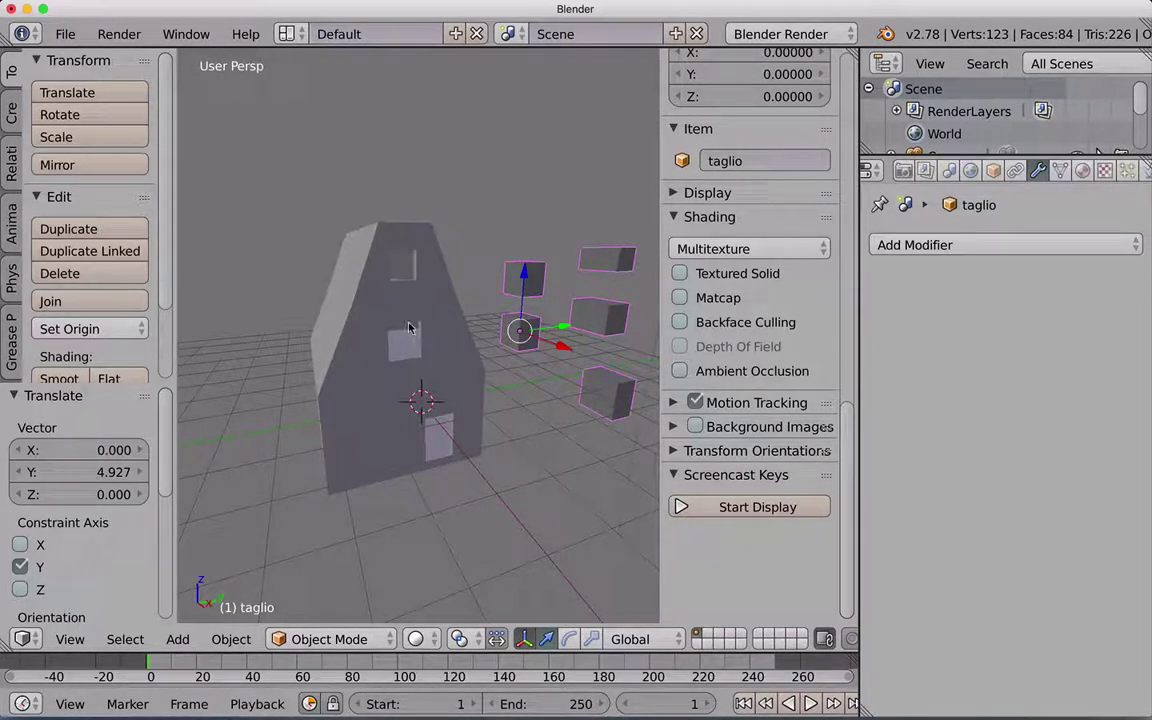
mouse_move(400, 330)
middle_down()
mouse_move(425, 334)
mouse_move(400, 326)
mouse_move(415, 330)
mouse_move(404, 350)
middle_up()
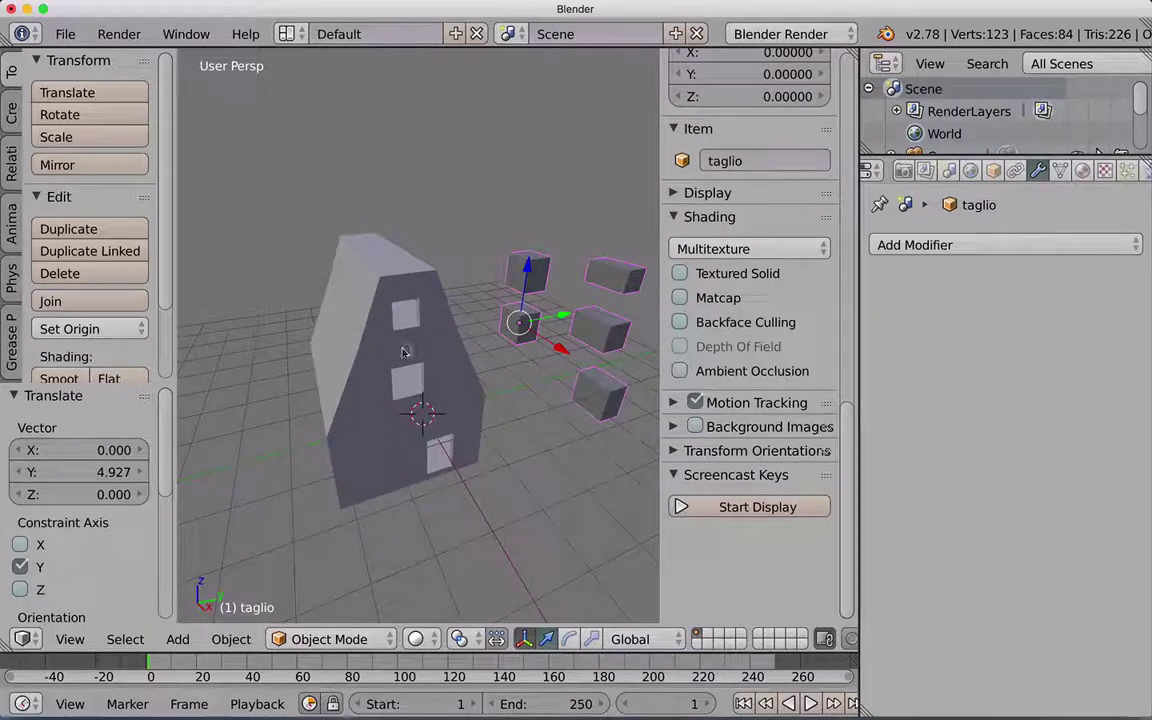